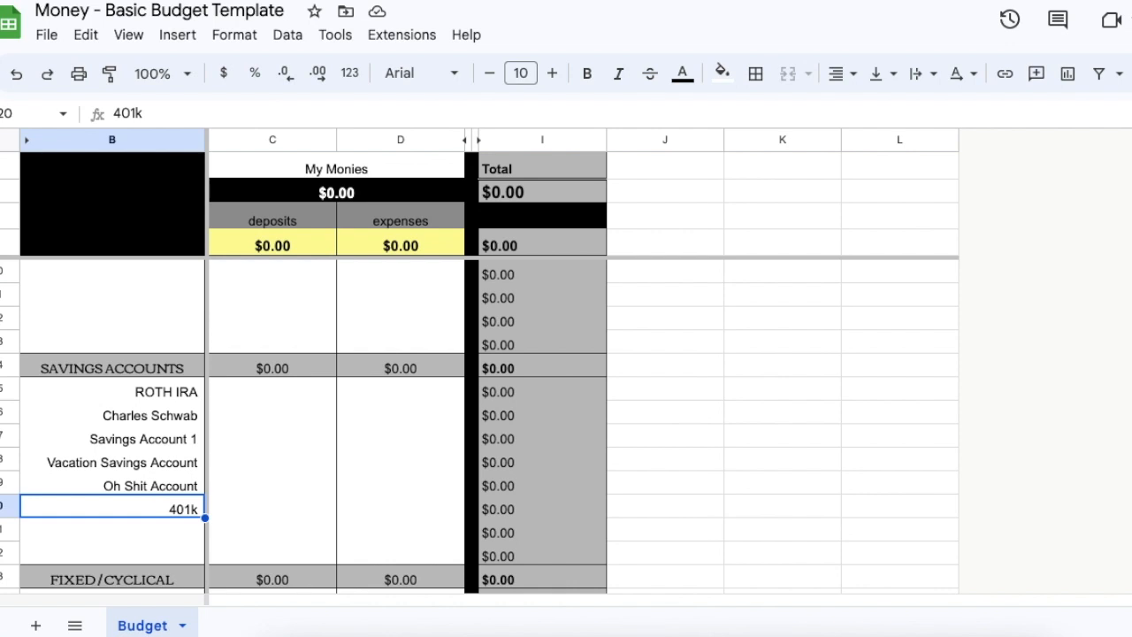
Step: Clear the 401k and Oh Shit Account labels from the Savings Accounts section, entering z in the row below Vacation Savings Account
{"action": "key", "text": "Down"}
{"action": "key", "text": "Down"}
{"action": "key", "text": "Up"}
{"action": "key", "text": "Up"}
{"action": "key", "text": "Up"}
{"action": "key", "text": "Up"}
{"action": "key", "text": "Down"}
{"action": "key", "text": "Down"}
{"action": "key", "text": "Delete"}
{"action": "key", "text": "Up"}
{"action": "key", "text": "Delete"}
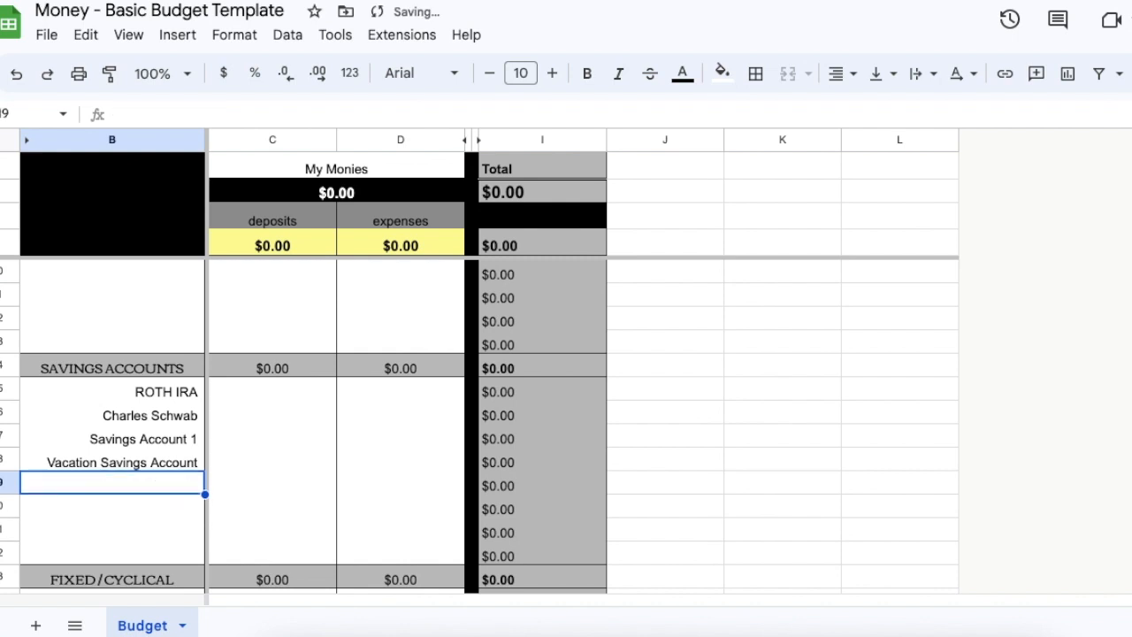
{"action": "type", "text": "z"}
{"action": "key", "text": "Up"}
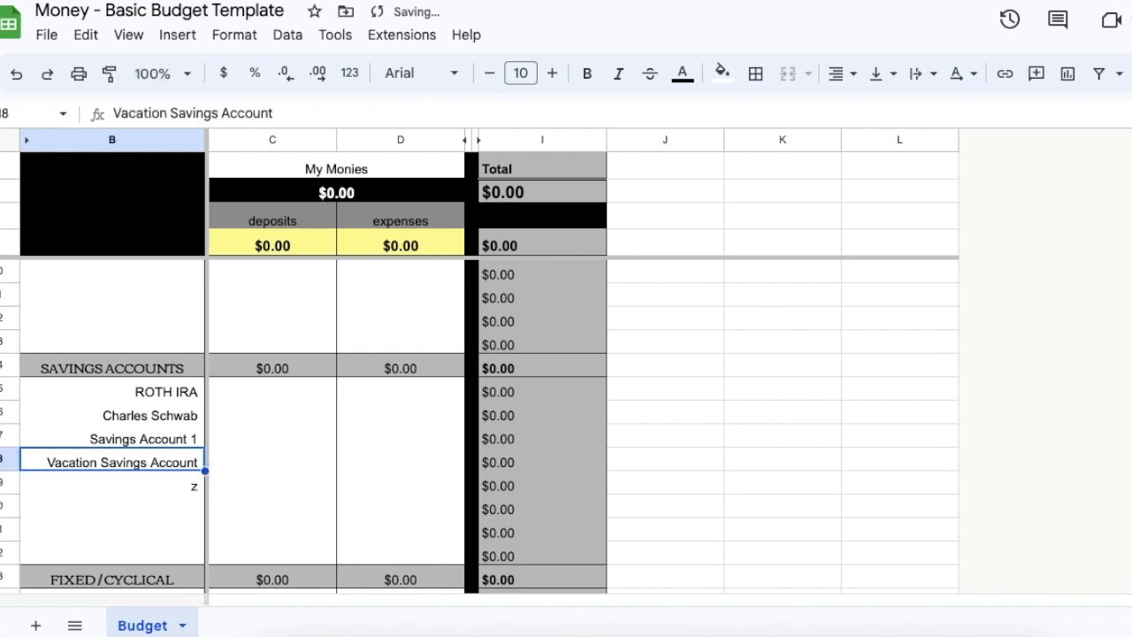
Step: Clear the Charles Schwab and ROTH IRA labels from the Savings Accounts section
{"action": "key", "text": "Up"}
{"action": "key", "text": "Up"}
{"action": "key", "text": "Delete"}
{"action": "key", "text": "Up"}
{"action": "key", "text": "Delete"}
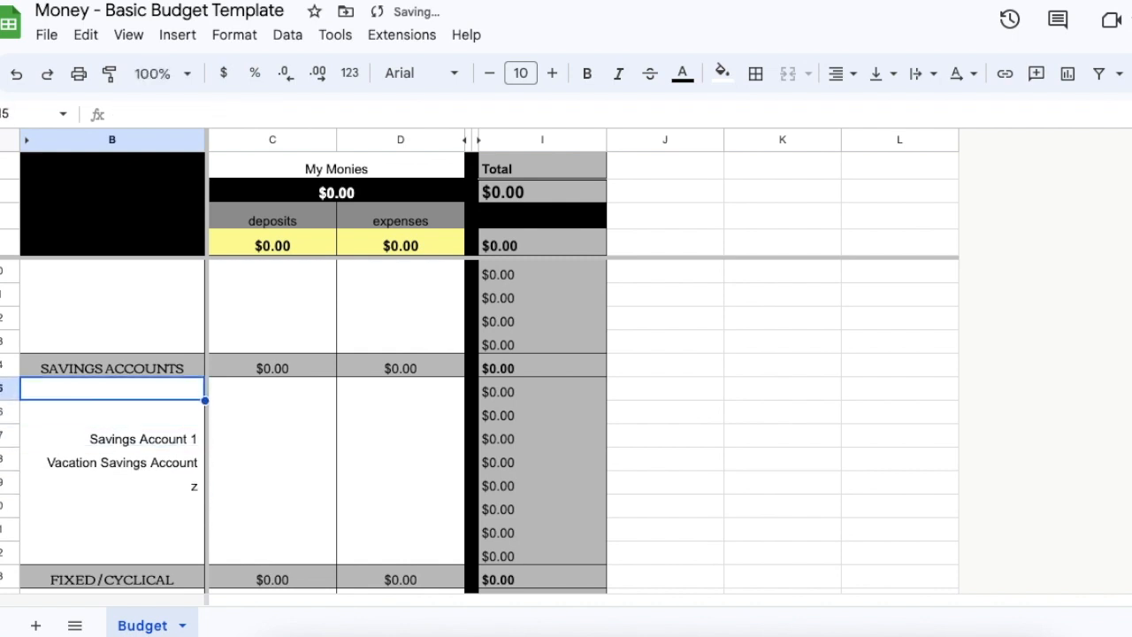
Step: Replace the z label below Vacation Savings Account with "Oh Shit Account"
{"action": "left_click", "coordinate": [111, 436]}
{"action": "key", "text": "Down"}
{"action": "key", "text": "Down"}
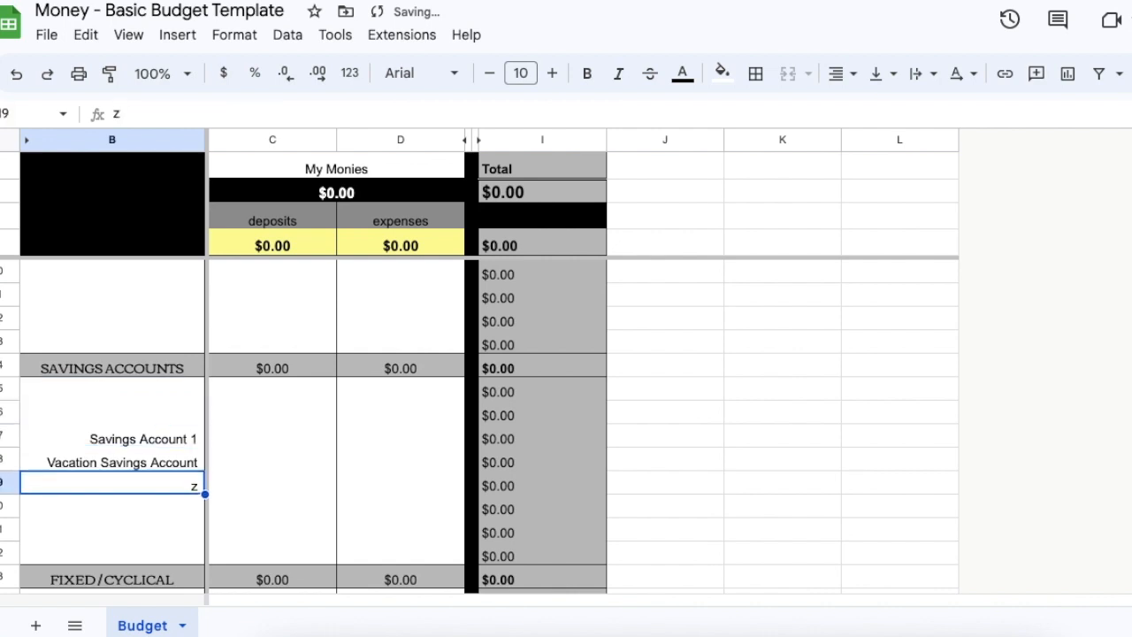
{"action": "type", "text": "Oh Shit Account"}
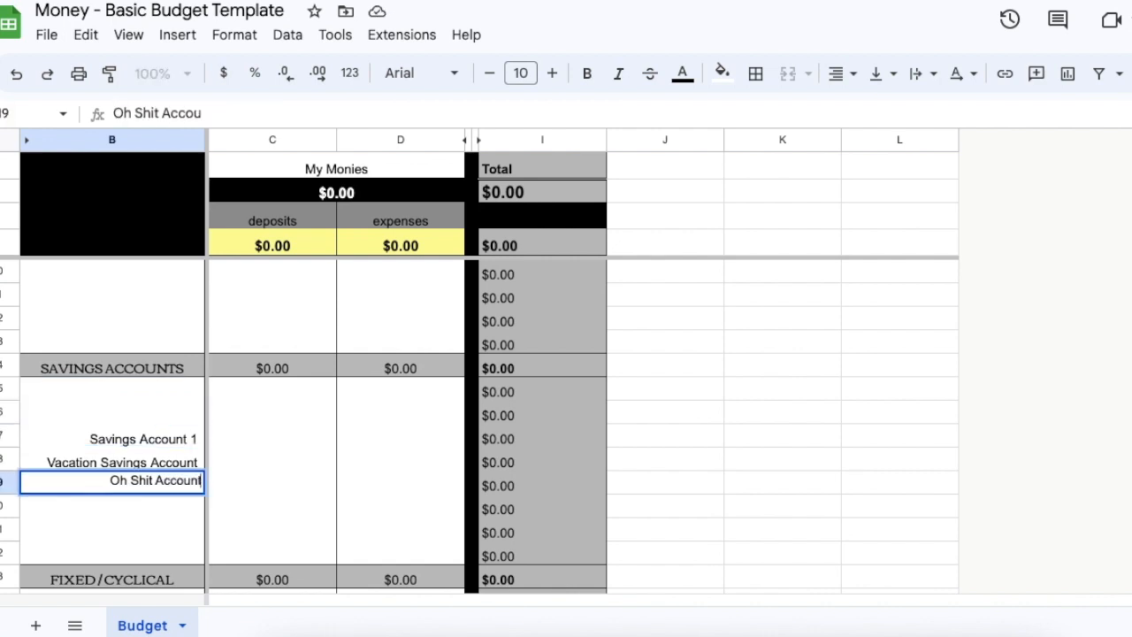
{"action": "key", "text": "Return"}
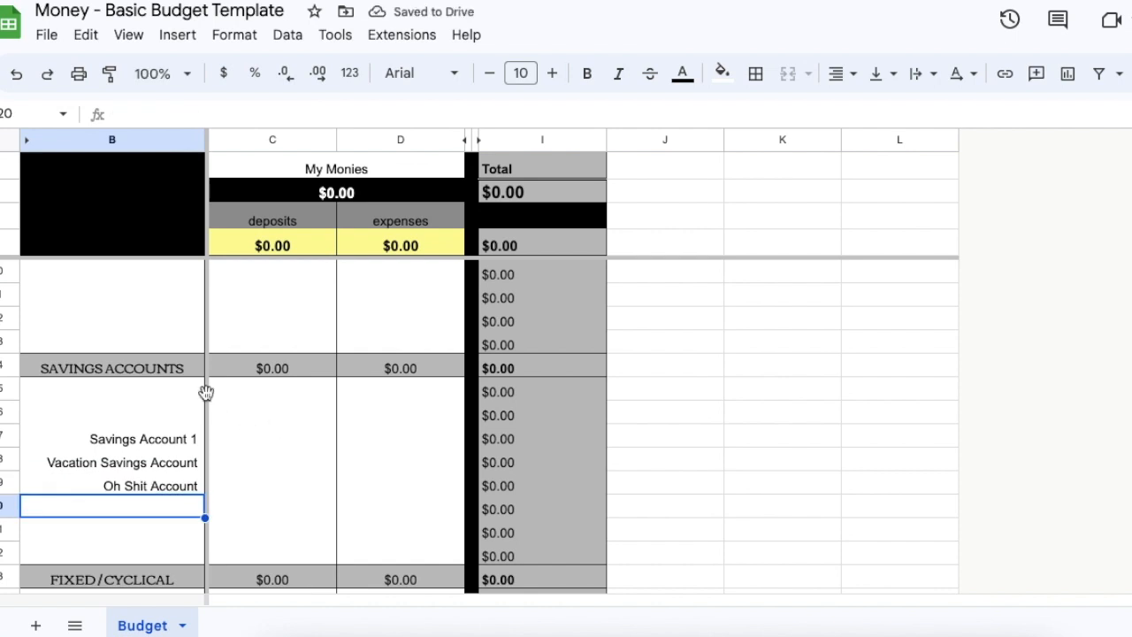
Step: Examine the Fixed / Cyclical heading, its first expense categories and the formula of the My Monies total
{"action": "scroll", "coordinate": [174, 397], "scroll_direction": "down", "scroll_amount": 4}
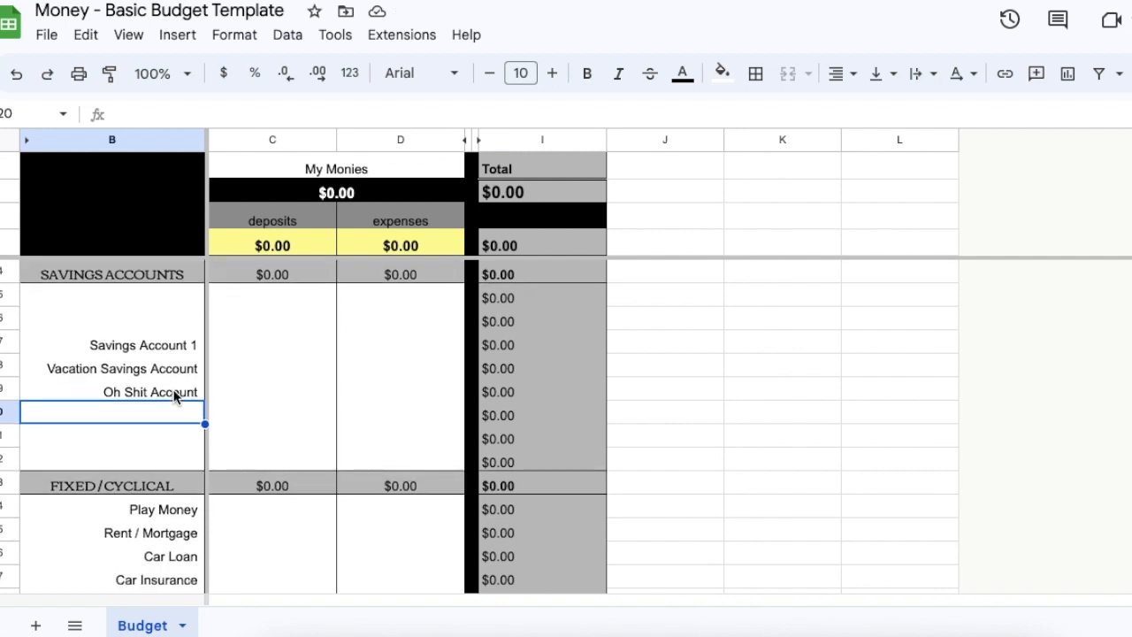
{"action": "scroll", "coordinate": [174, 397], "scroll_direction": "down", "scroll_amount": 2}
{"action": "left_click", "coordinate": [163, 431]}
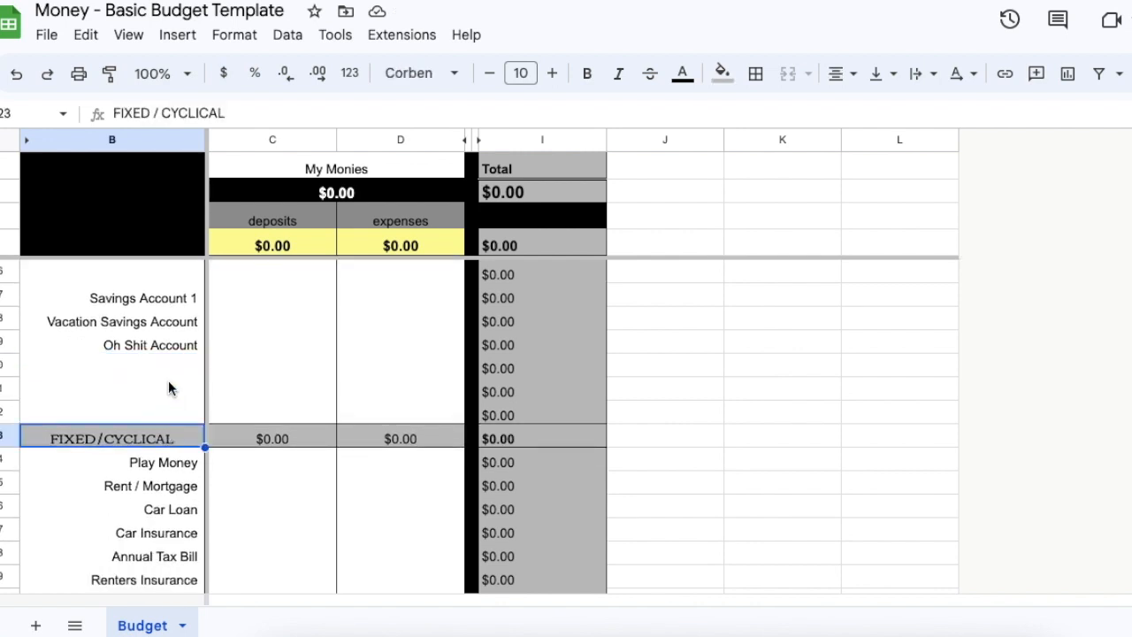
{"action": "scroll", "coordinate": [169, 387], "scroll_direction": "down", "scroll_amount": 3}
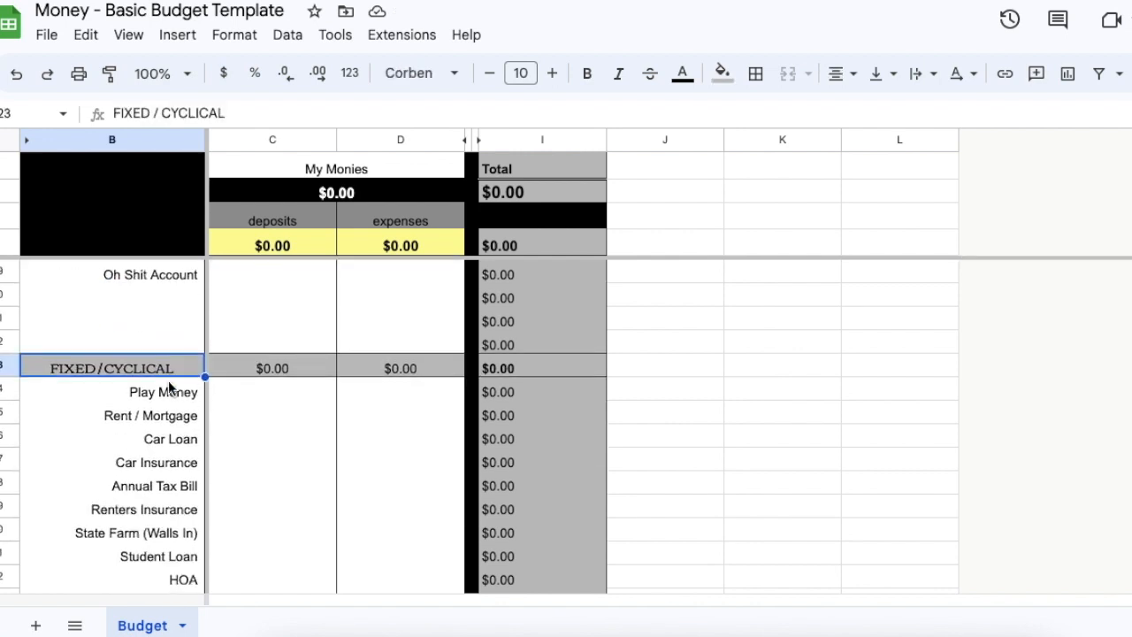
{"action": "scroll", "coordinate": [168, 386], "scroll_direction": "down", "scroll_amount": 1}
{"action": "scroll", "coordinate": [168, 385], "scroll_direction": "down", "scroll_amount": 1}
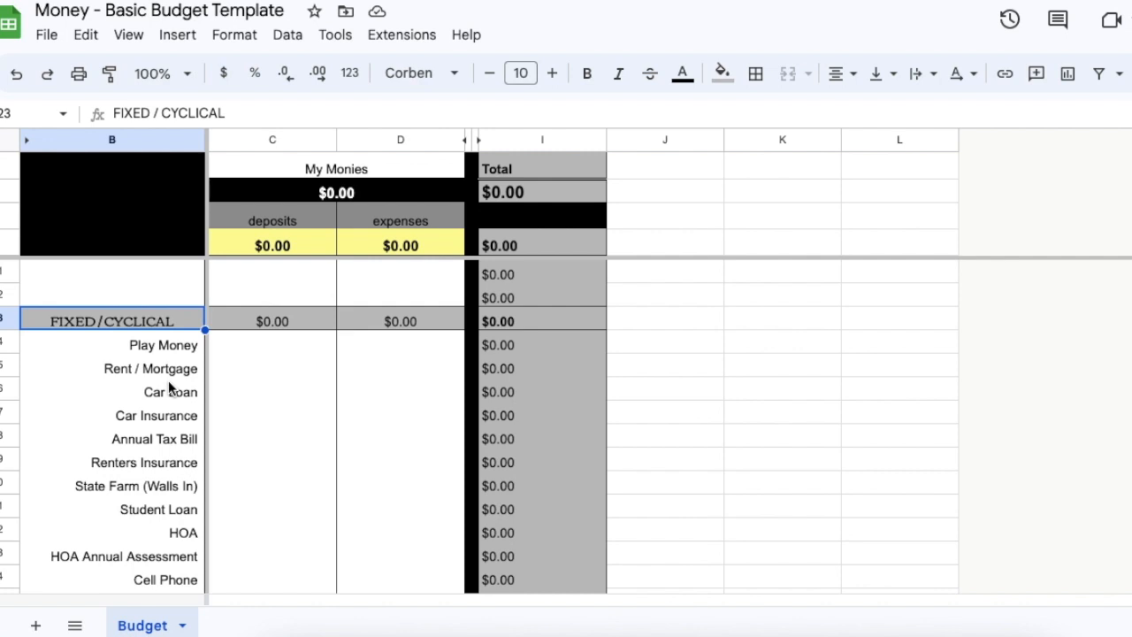
{"action": "left_click", "coordinate": [343, 189]}
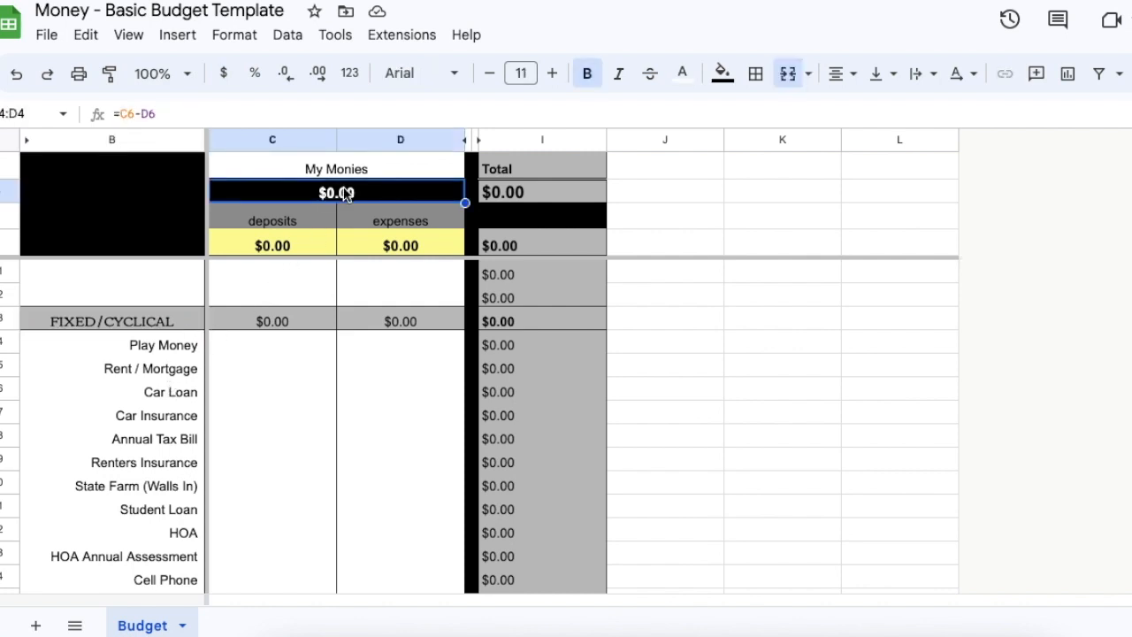
{"action": "left_click", "coordinate": [134, 369]}
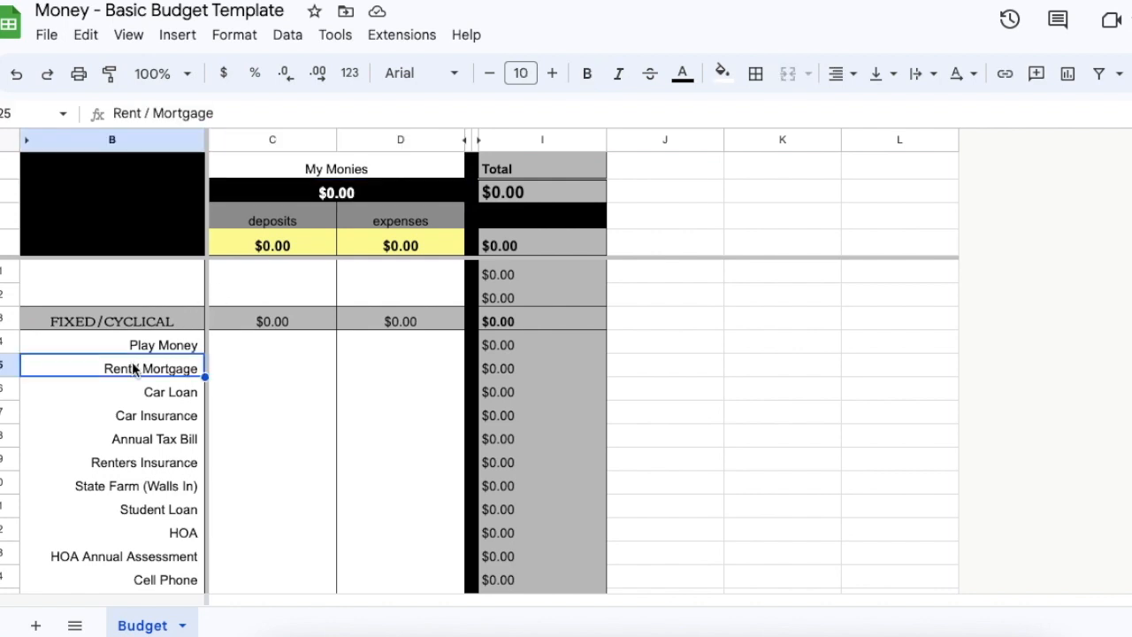
{"action": "scroll", "coordinate": [133, 363], "scroll_direction": "down", "scroll_amount": 1}
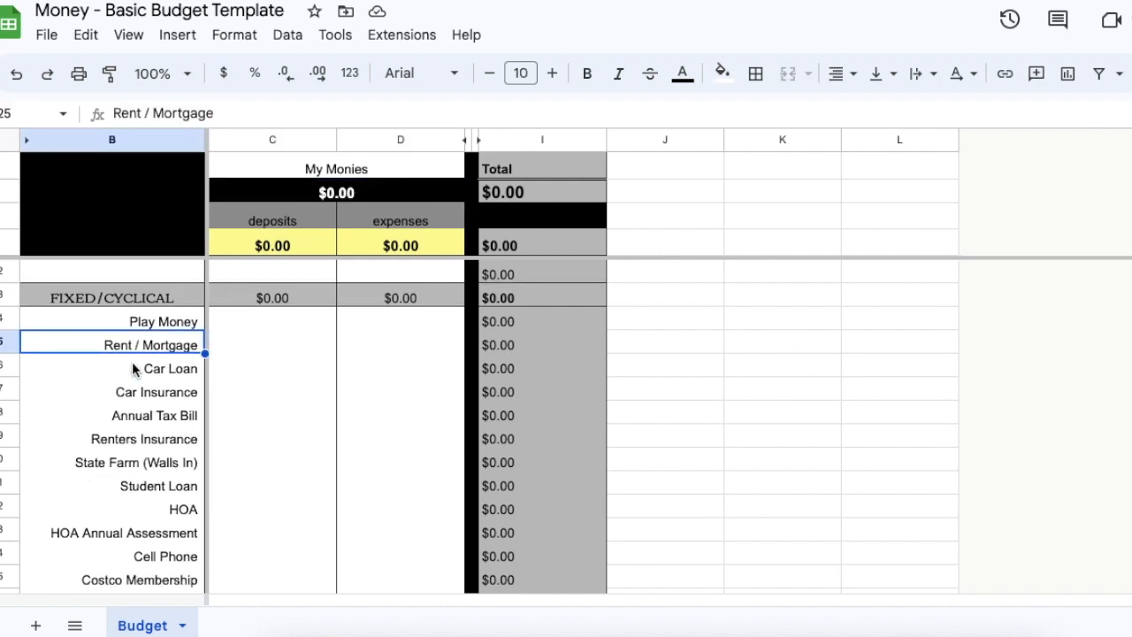
Step: Replace the Car Loan category under Fixed / Cyclical with "Netflix"
{"action": "left_click", "coordinate": [112, 370]}
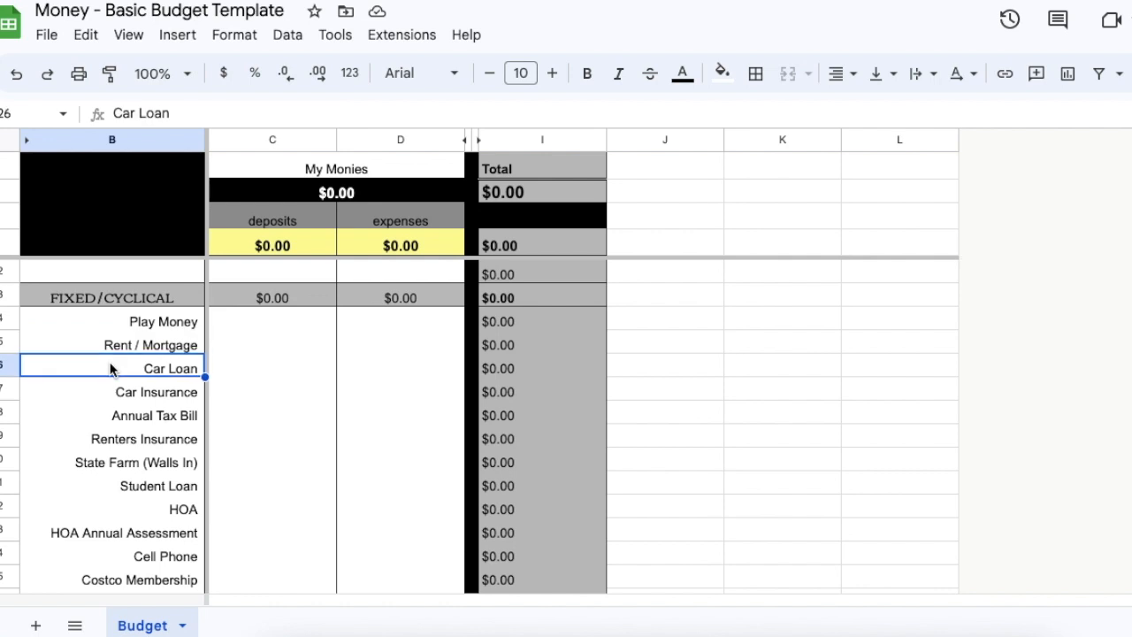
{"action": "key", "text": "Delete"}
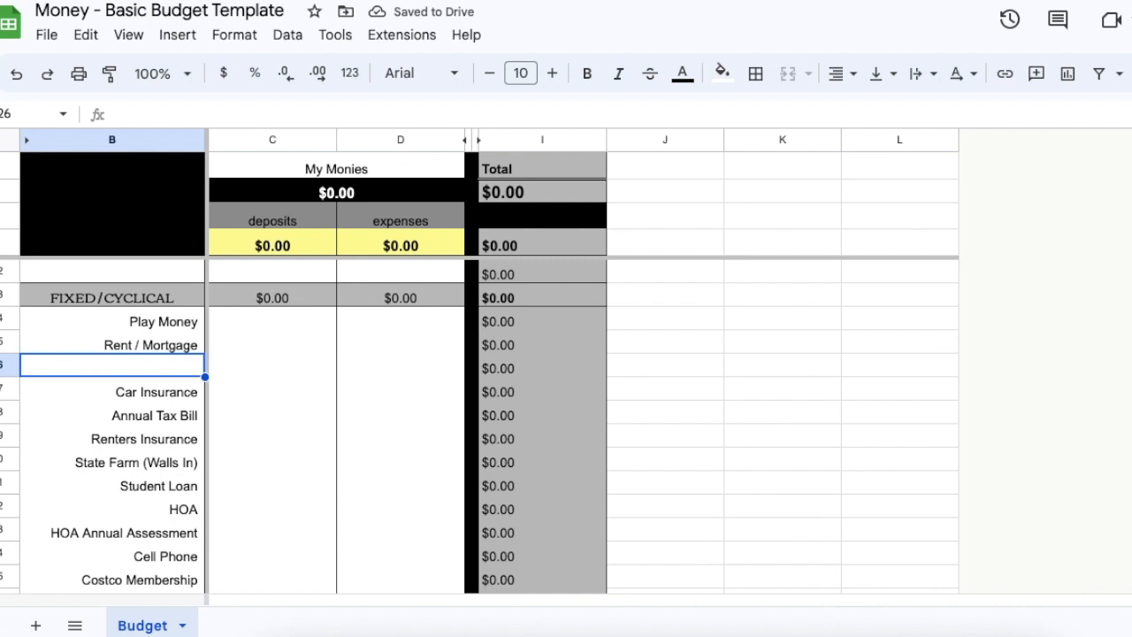
{"action": "type", "text": "Netflix"}
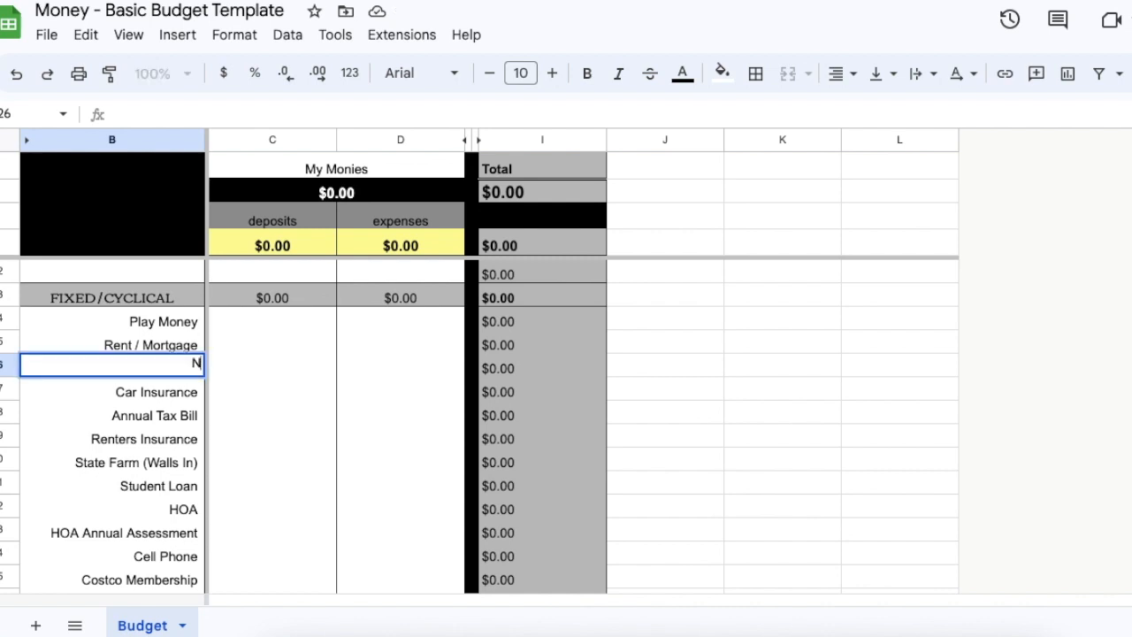
{"action": "key", "text": "Return"}
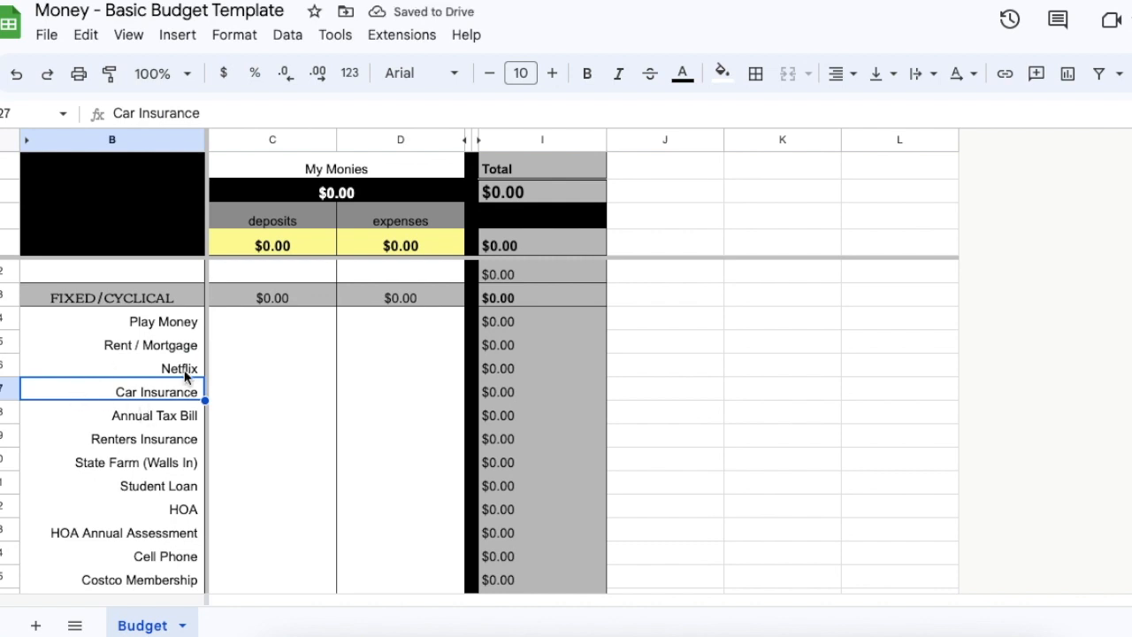
Step: Clear the State Farm (Walls In) category from the Fixed / Cyclical section
{"action": "scroll", "coordinate": [186, 377], "scroll_direction": "down", "scroll_amount": 2}
{"action": "scroll", "coordinate": [184, 377], "scroll_direction": "down", "scroll_amount": 1}
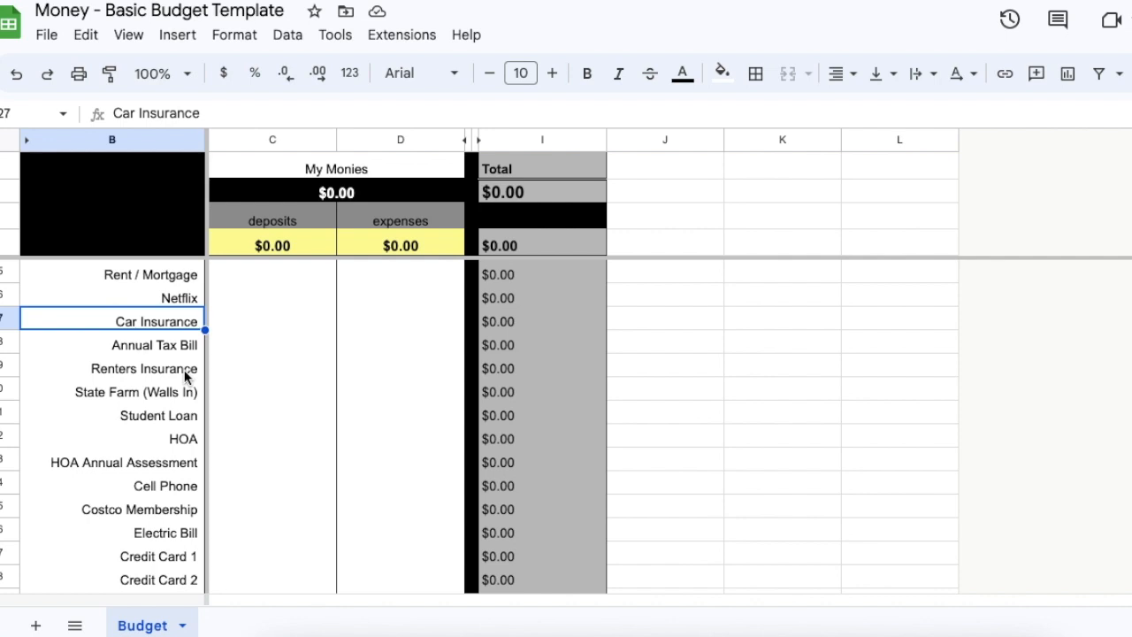
{"action": "left_click", "coordinate": [142, 393]}
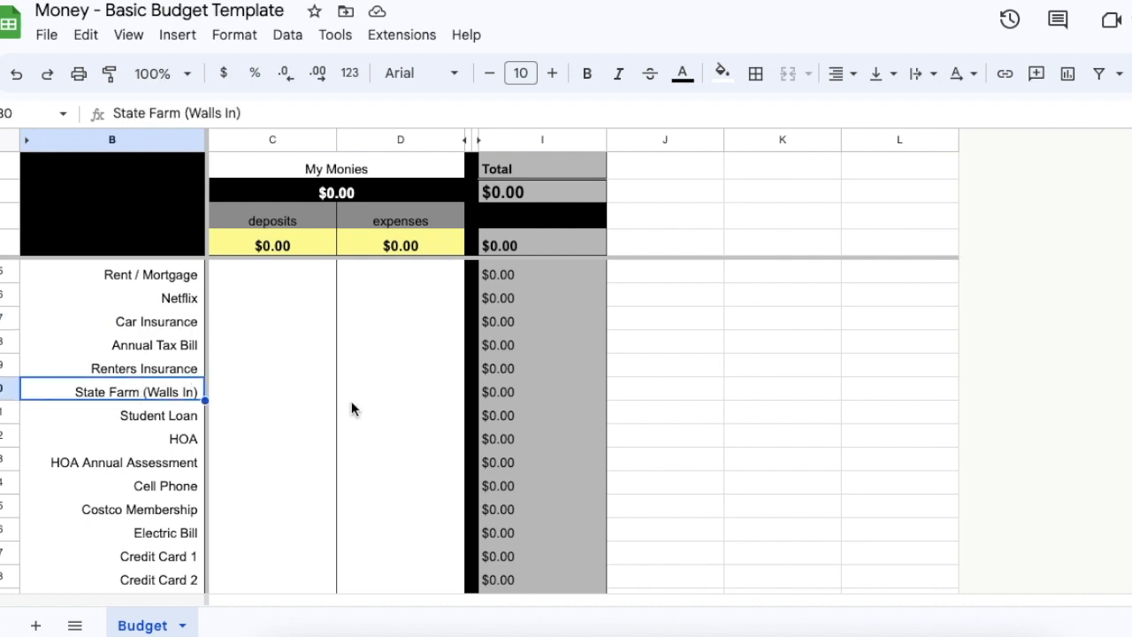
{"action": "key", "text": "Delete"}
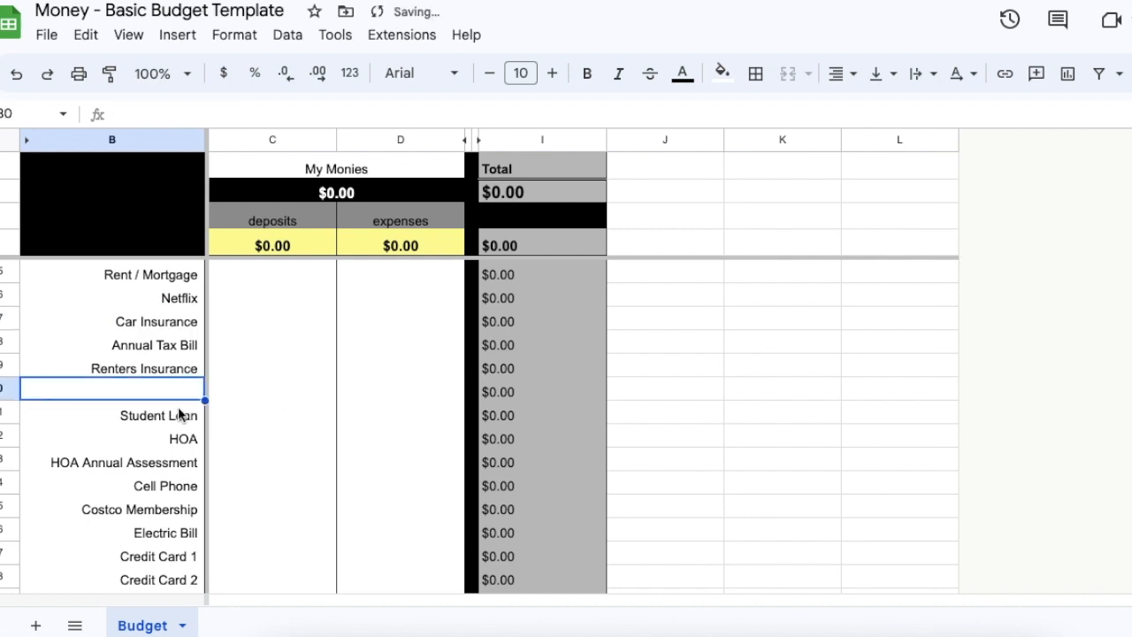
Step: Examine the Fixed / Cyclical categories from Student Loan through Gym Membership and the blank rows at the end
{"action": "scroll", "coordinate": [151, 381], "scroll_direction": "down", "scroll_amount": 1}
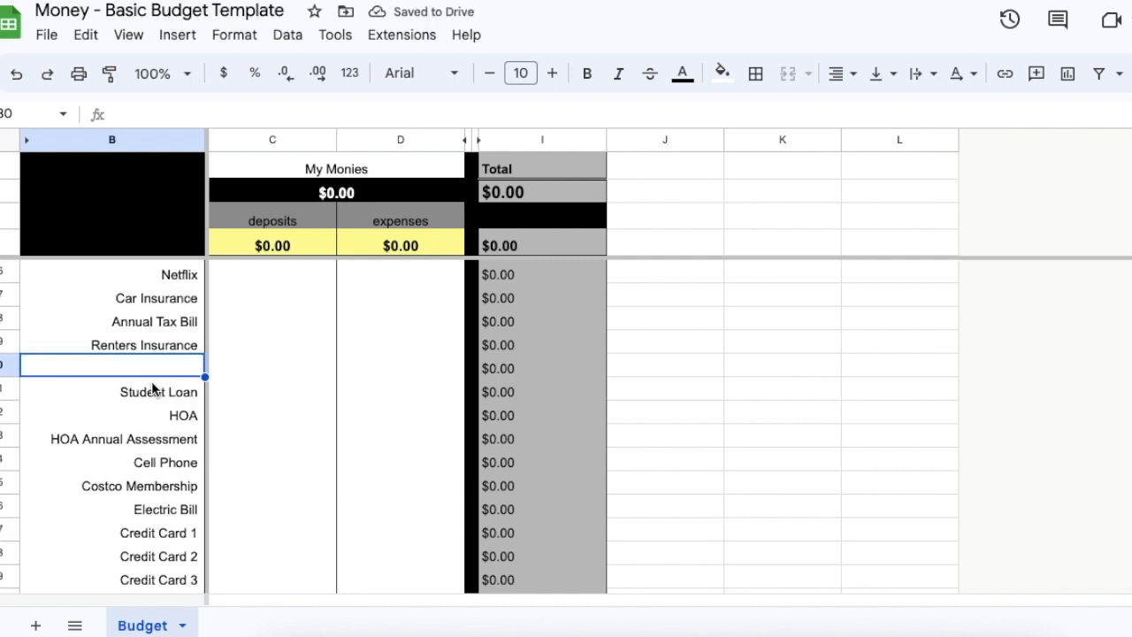
{"action": "left_click", "coordinate": [163, 421]}
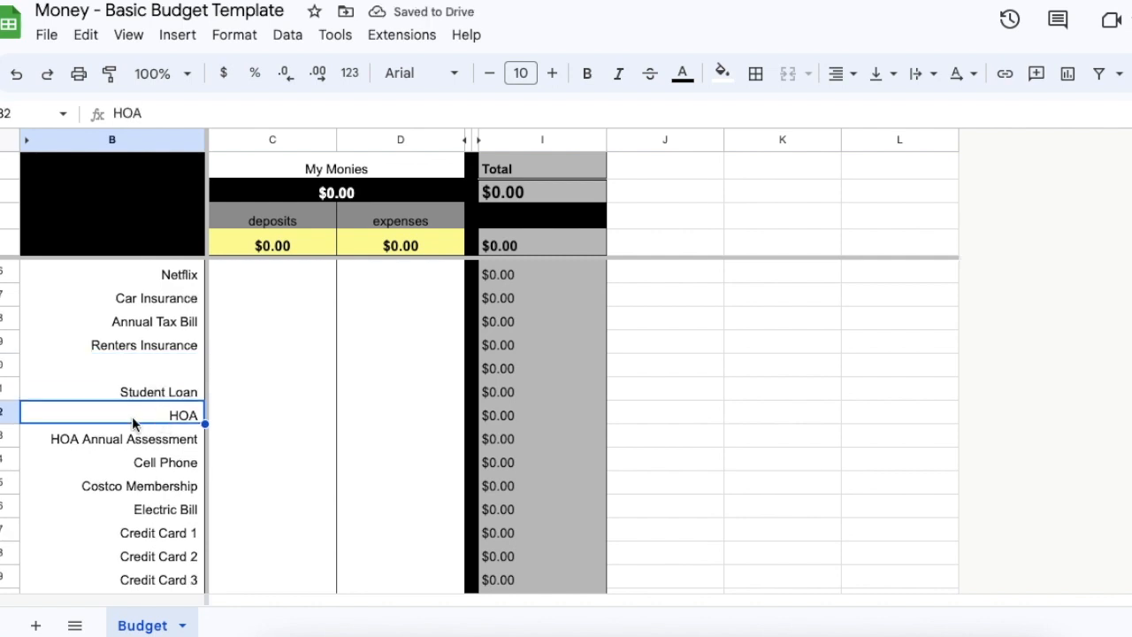
{"action": "left_click", "coordinate": [130, 440]}
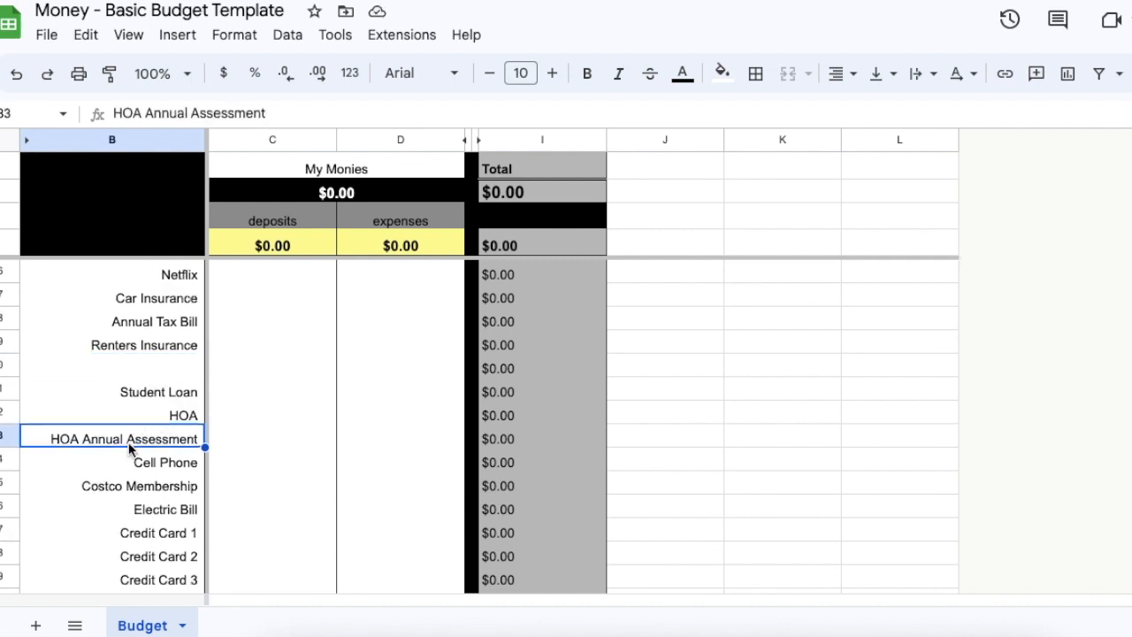
{"action": "scroll", "coordinate": [130, 449], "scroll_direction": "down", "scroll_amount": 1}
{"action": "scroll", "coordinate": [130, 448], "scroll_direction": "down", "scroll_amount": 1}
{"action": "left_click", "coordinate": [130, 447]}
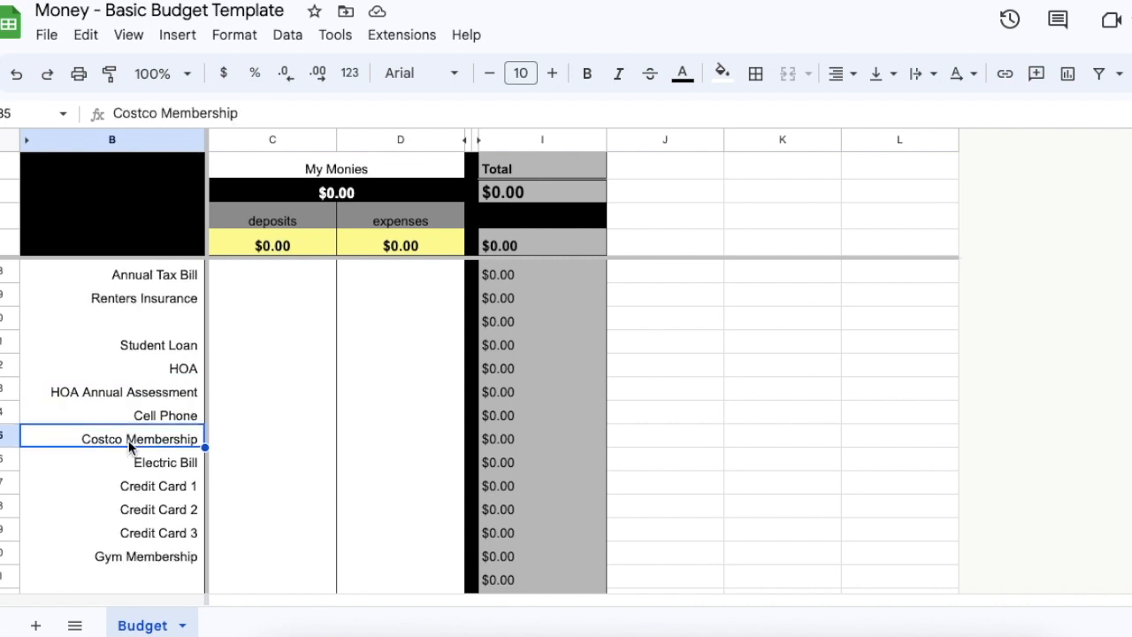
{"action": "scroll", "coordinate": [129, 446], "scroll_direction": "down", "scroll_amount": 2}
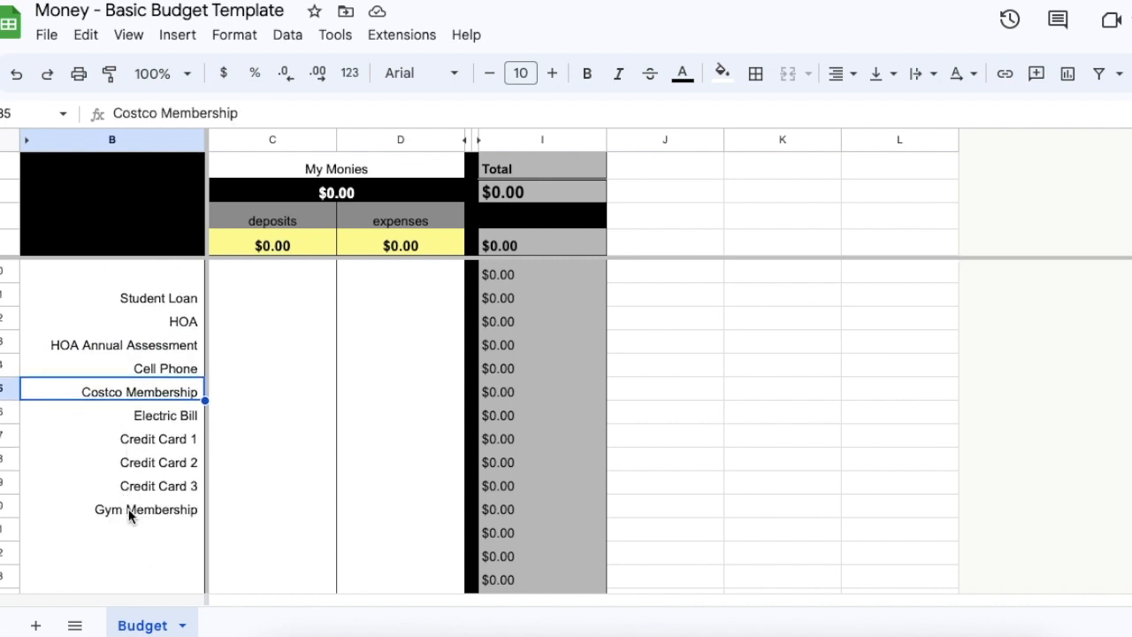
{"action": "left_click", "coordinate": [128, 511]}
{"action": "left_click", "coordinate": [141, 531]}
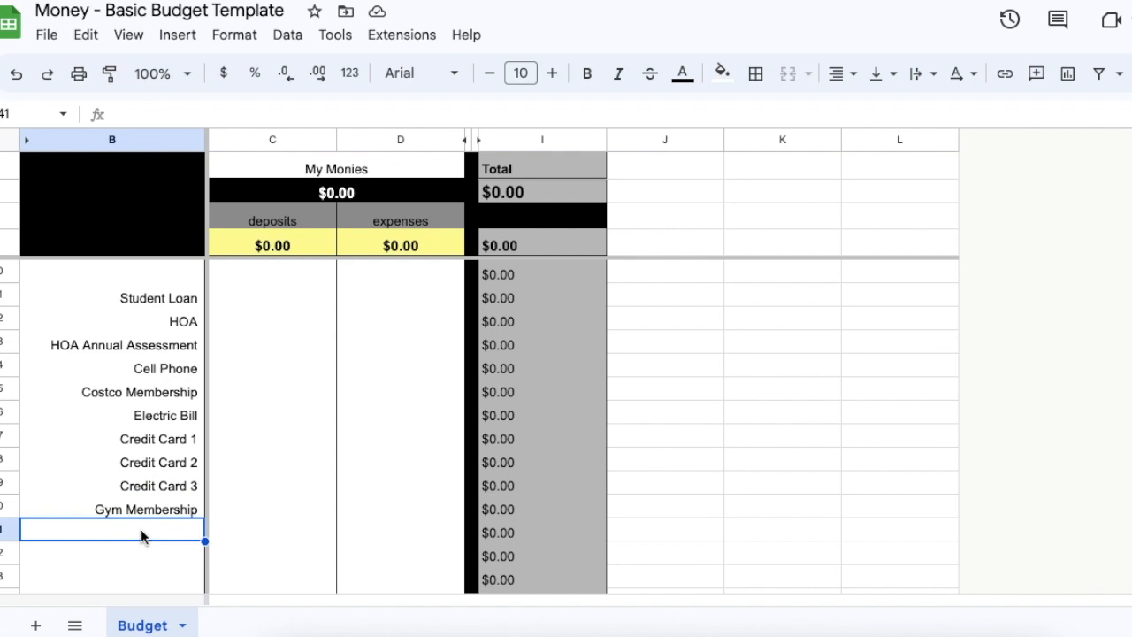
{"action": "scroll", "coordinate": [142, 531], "scroll_direction": "down", "scroll_amount": 6}
{"action": "scroll", "coordinate": [140, 529], "scroll_direction": "down", "scroll_amount": 3}
{"action": "scroll", "coordinate": [140, 529], "scroll_direction": "up", "scroll_amount": 2}
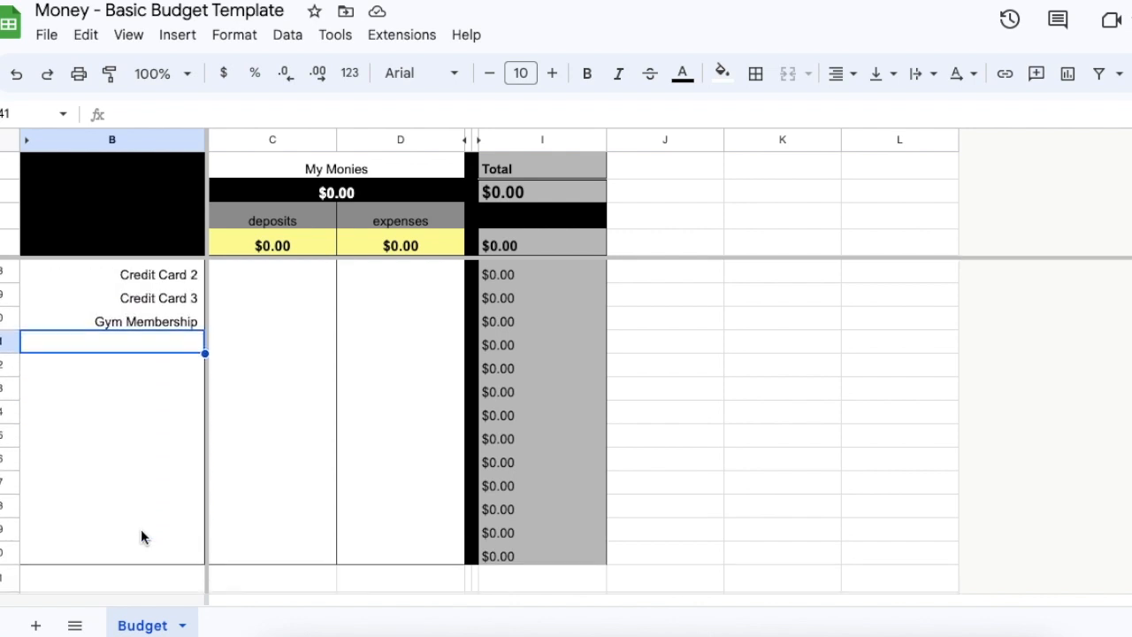
Step: Review the category list from the blank rows back up through Costco Membership to the Savings Accounts section
{"action": "scroll", "coordinate": [140, 529], "scroll_direction": "up", "scroll_amount": 3}
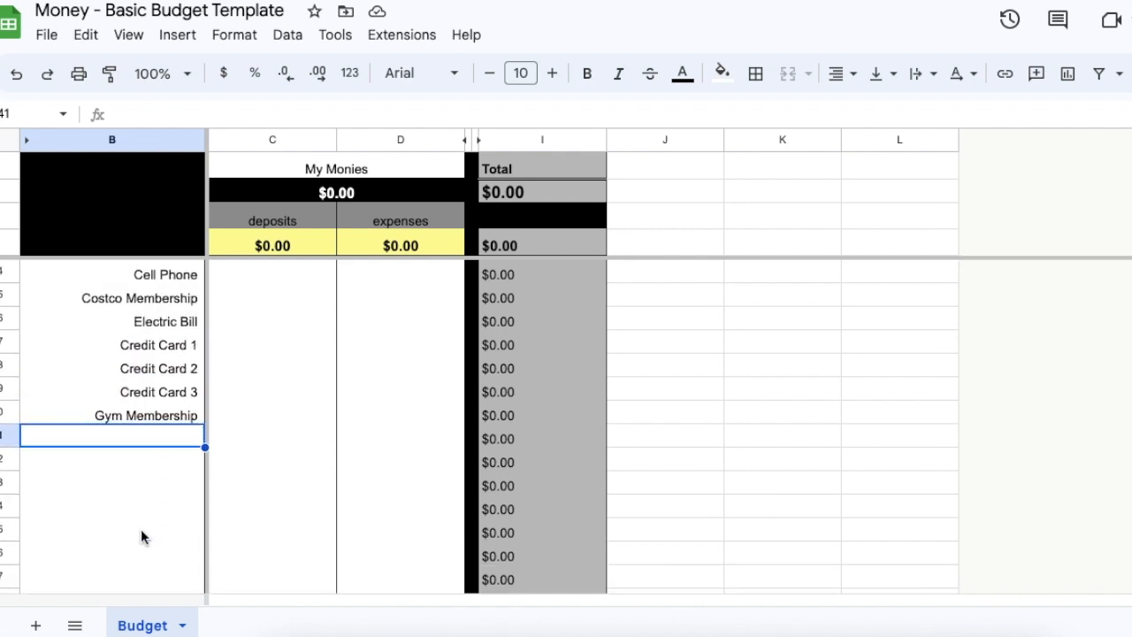
{"action": "scroll", "coordinate": [140, 529], "scroll_direction": "up", "scroll_amount": 3}
{"action": "scroll", "coordinate": [140, 529], "scroll_direction": "up", "scroll_amount": 2}
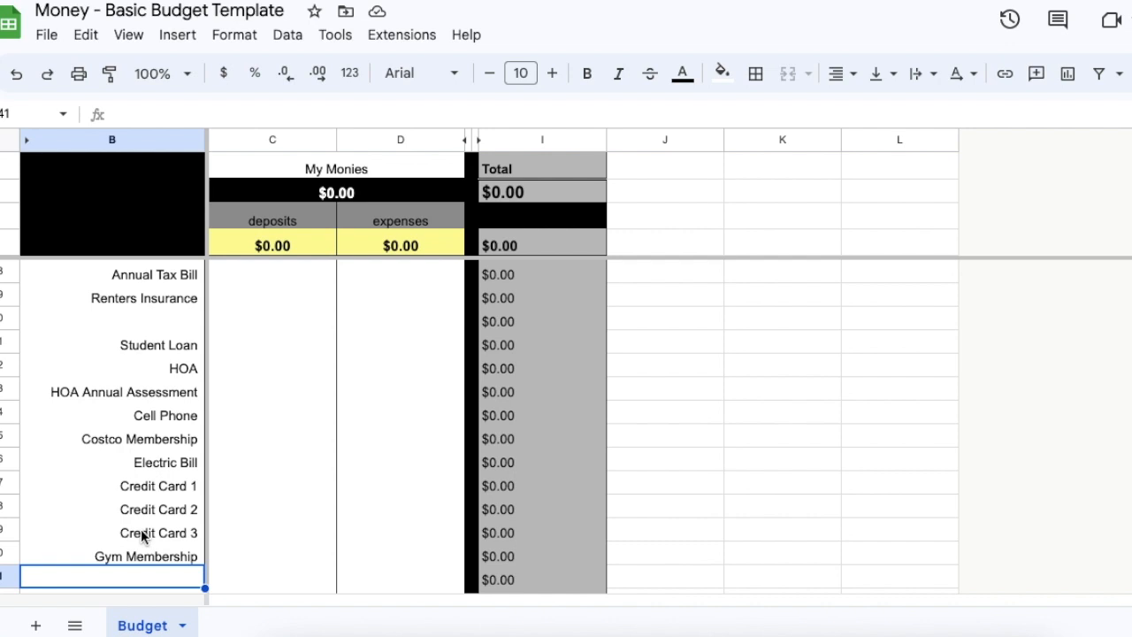
{"action": "left_click", "coordinate": [164, 439]}
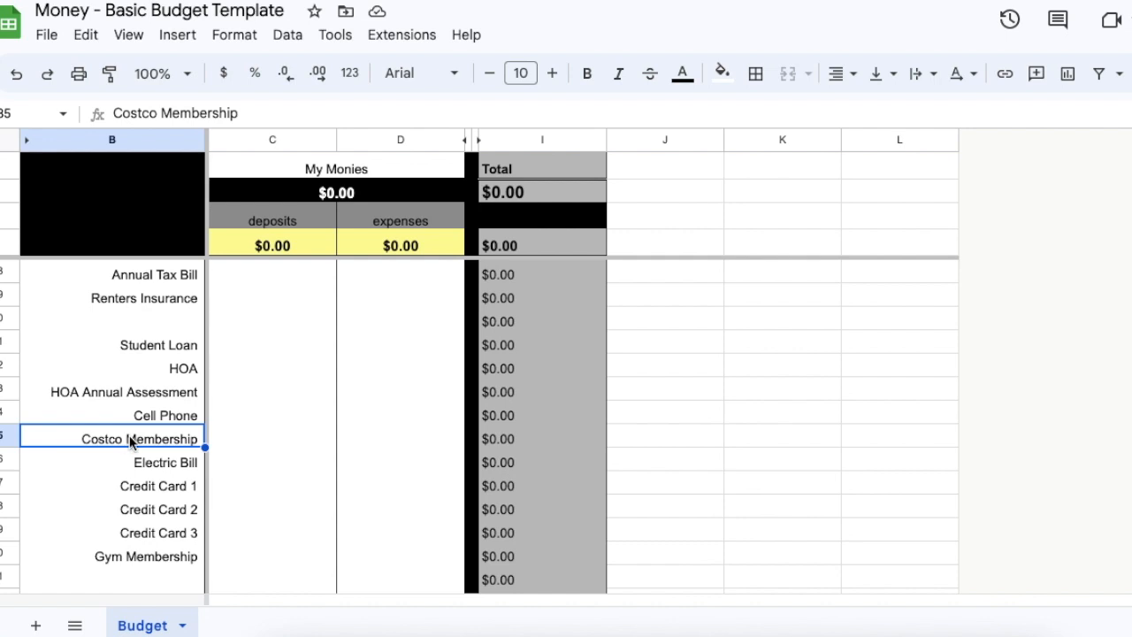
{"action": "scroll", "coordinate": [130, 441], "scroll_direction": "up", "scroll_amount": 3}
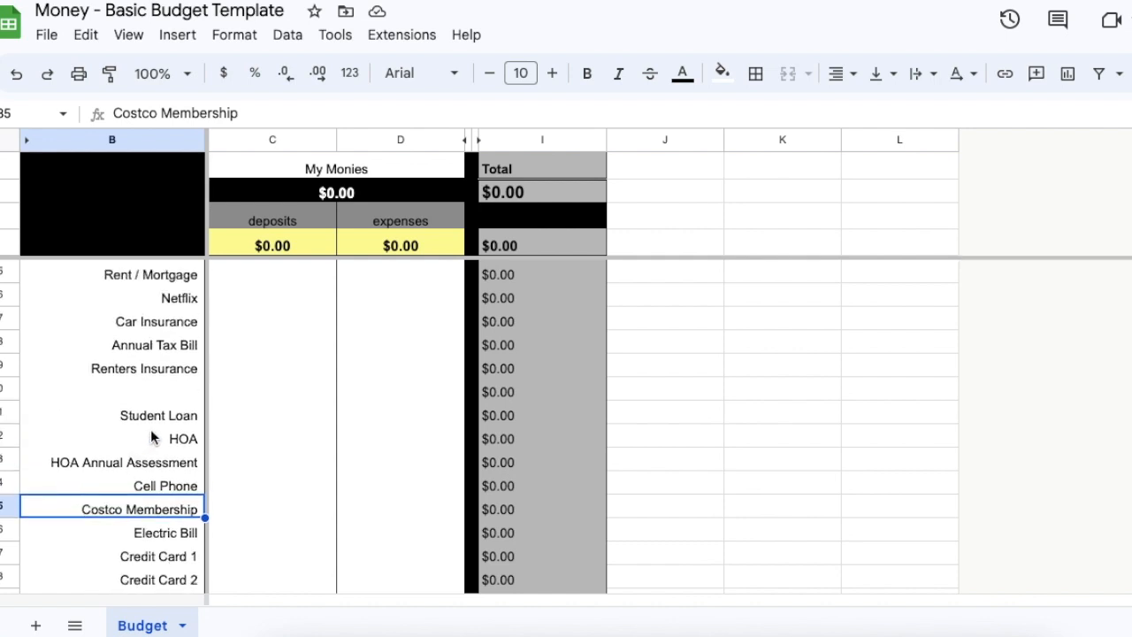
{"action": "scroll", "coordinate": [153, 430], "scroll_direction": "up", "scroll_amount": 5}
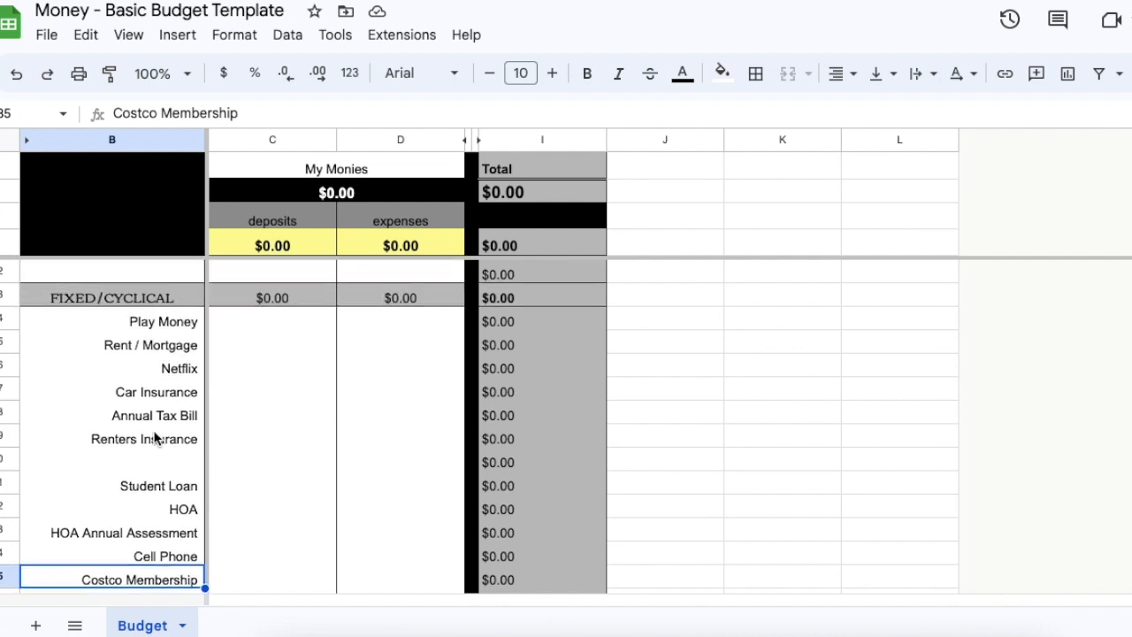
{"action": "scroll", "coordinate": [154, 437], "scroll_direction": "up", "scroll_amount": 1}
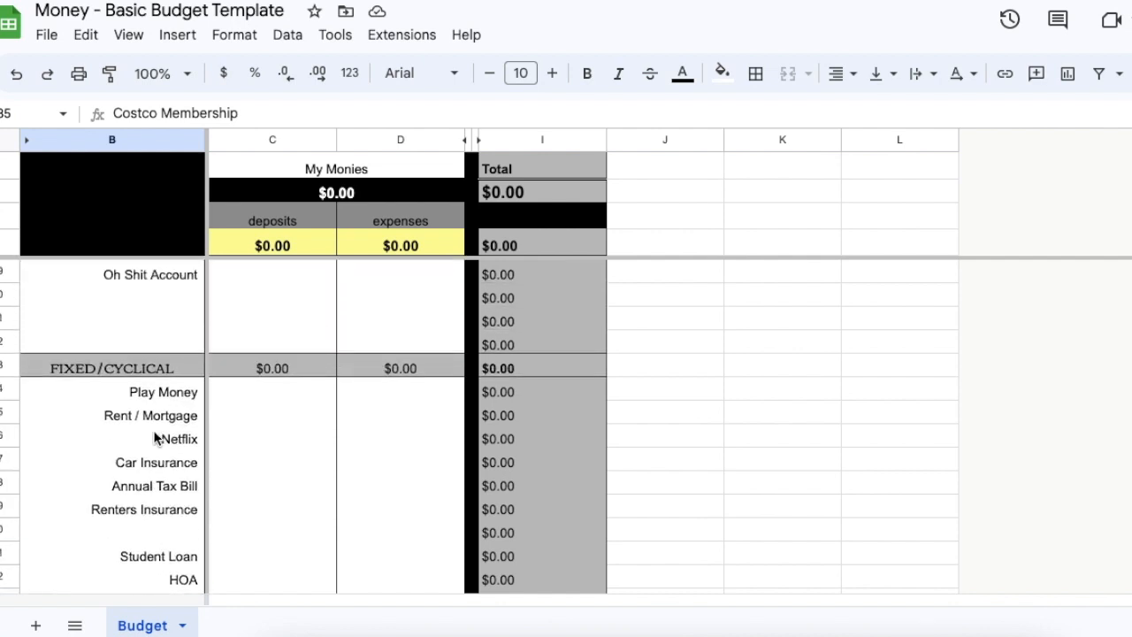
{"action": "scroll", "coordinate": [154, 437], "scroll_direction": "up", "scroll_amount": 3}
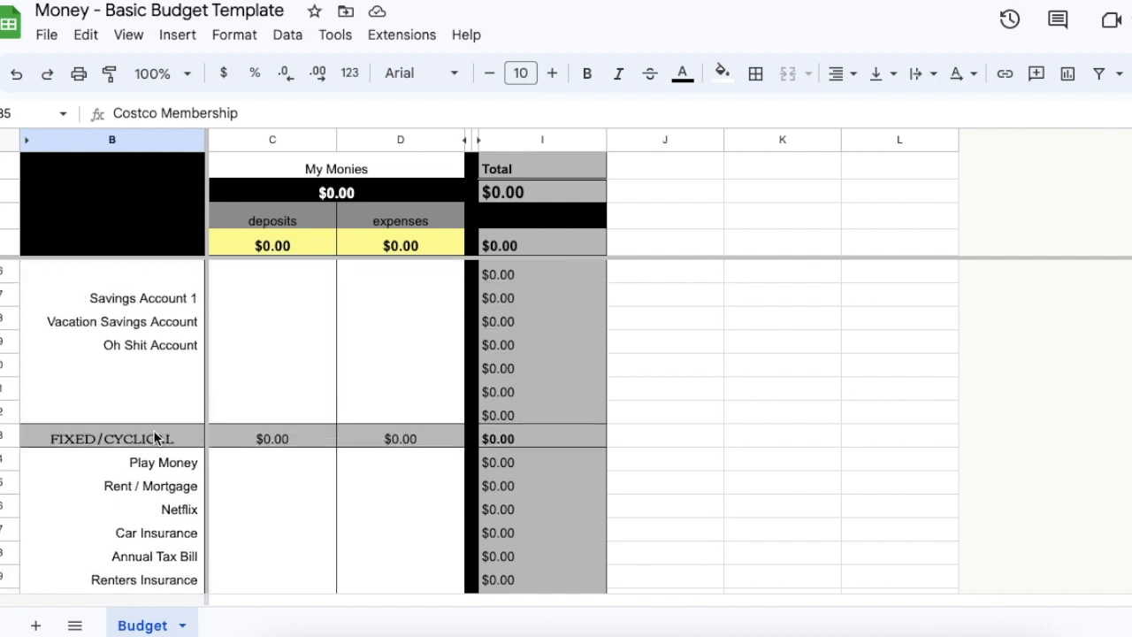
{"action": "scroll", "coordinate": [154, 437], "scroll_direction": "up", "scroll_amount": 4}
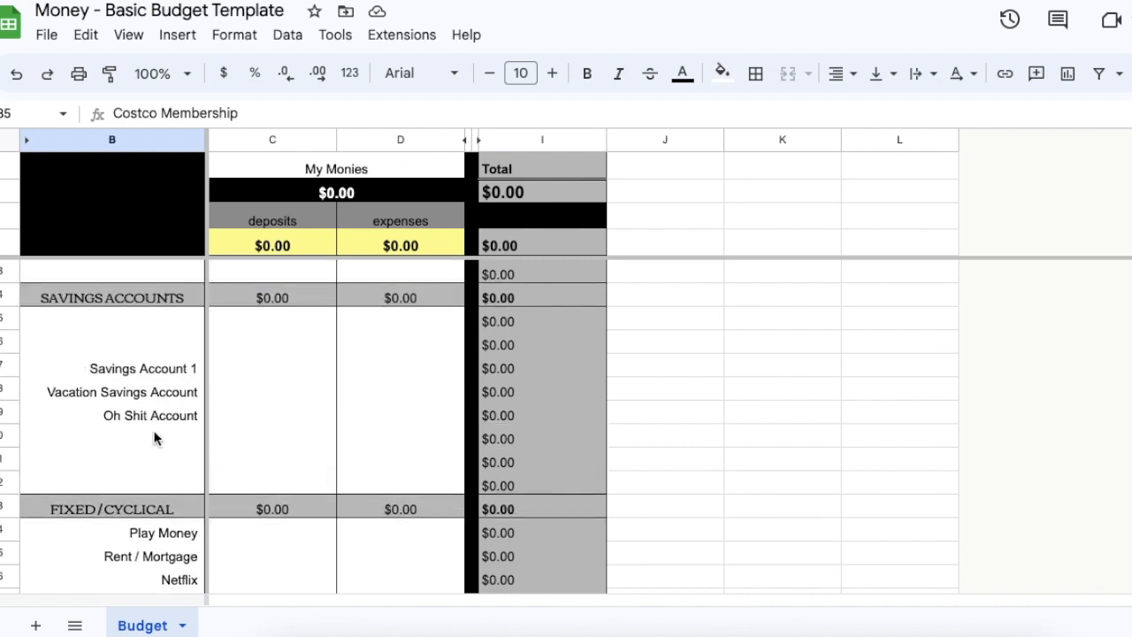
Step: Examine the deposit cells under Income and the expense cells running from Savings Accounts through Fixed / Cyclical
{"action": "scroll", "coordinate": [154, 436], "scroll_direction": "up", "scroll_amount": 5}
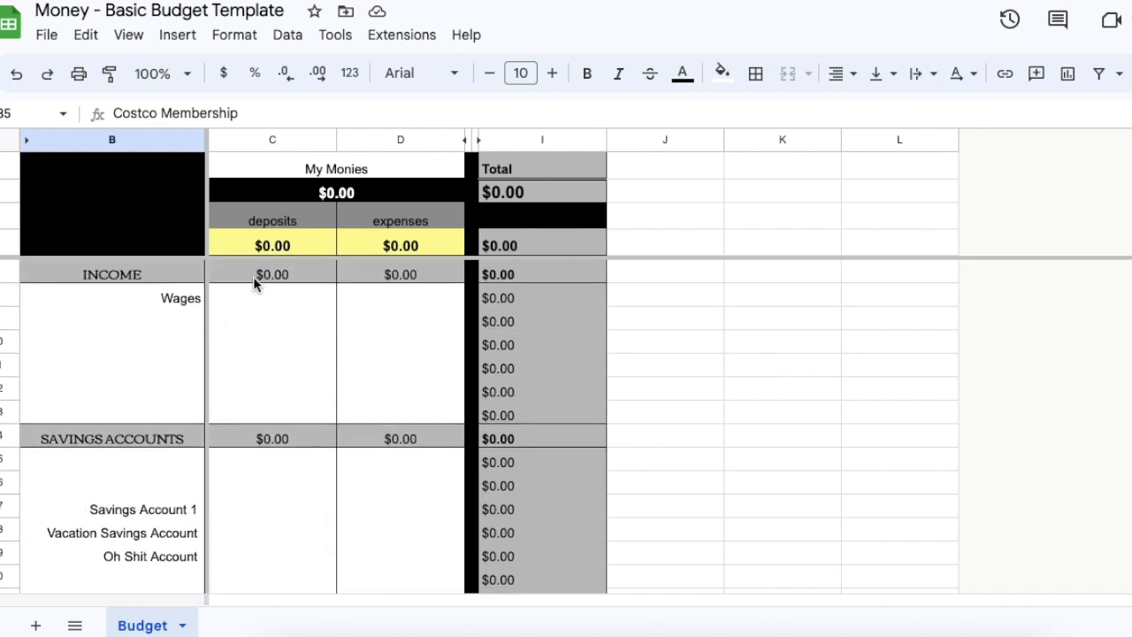
{"action": "left_click", "coordinate": [270, 302]}
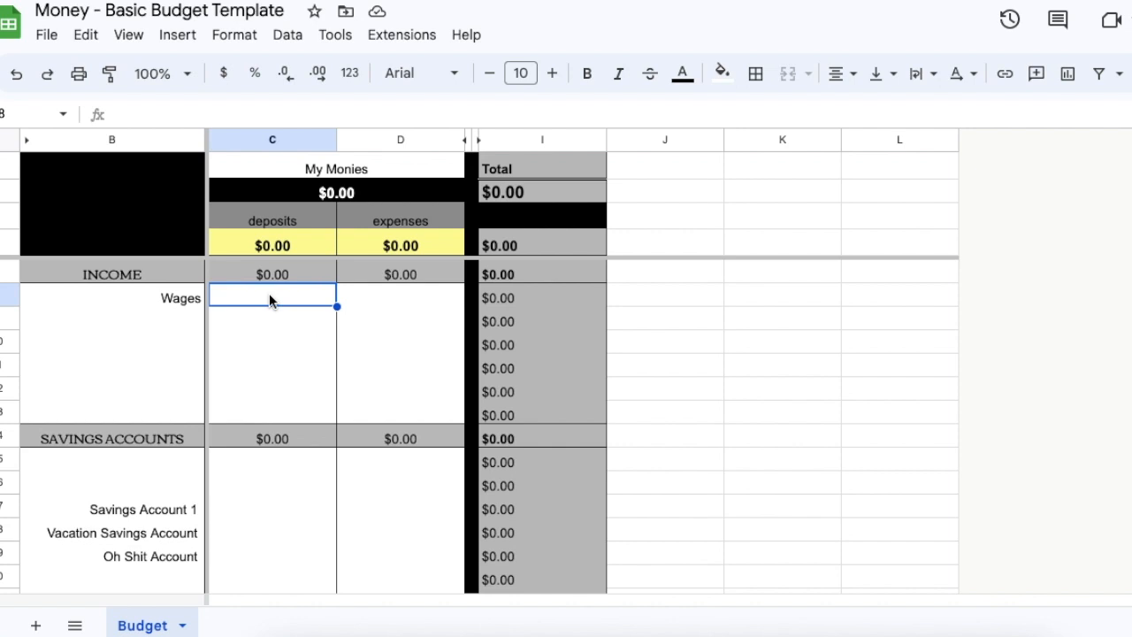
{"action": "key", "text": "Down"}
{"action": "key", "text": "Down"}
{"action": "key", "text": "Down"}
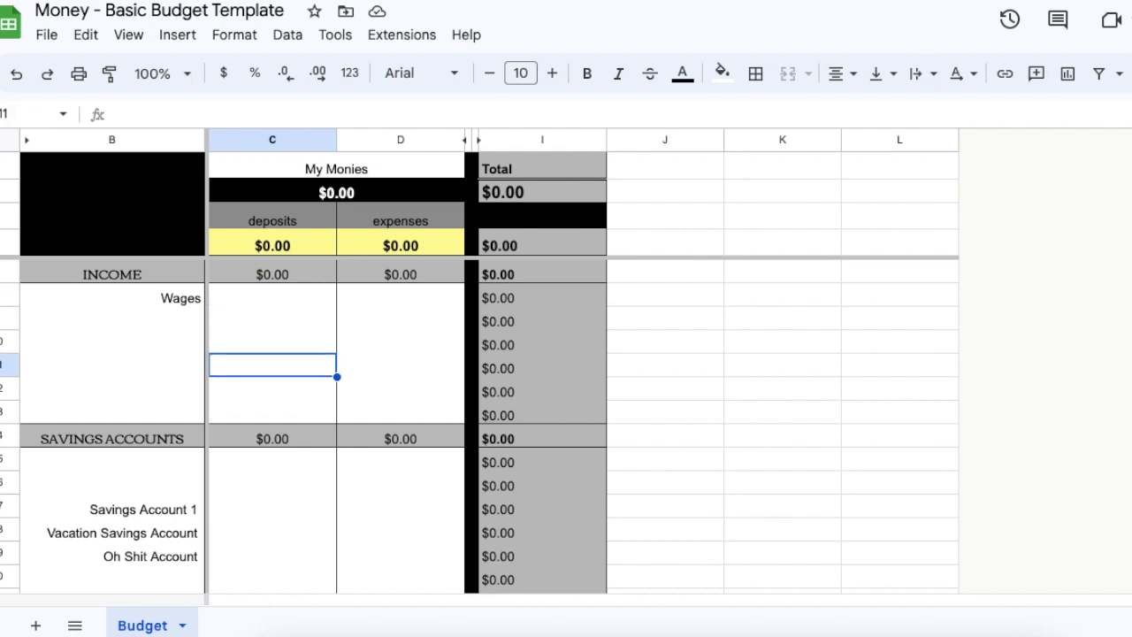
{"action": "left_click_drag", "start_coordinate": [269, 301], "coordinate": [276, 410]}
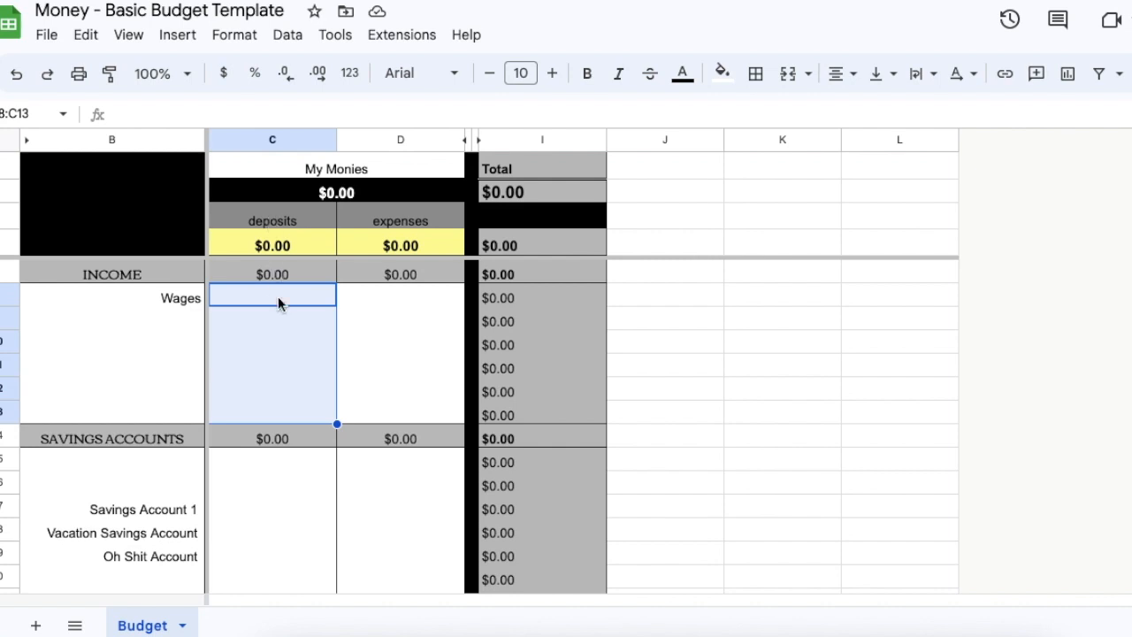
{"action": "left_click_drag", "start_coordinate": [408, 473], "coordinate": [418, 585]}
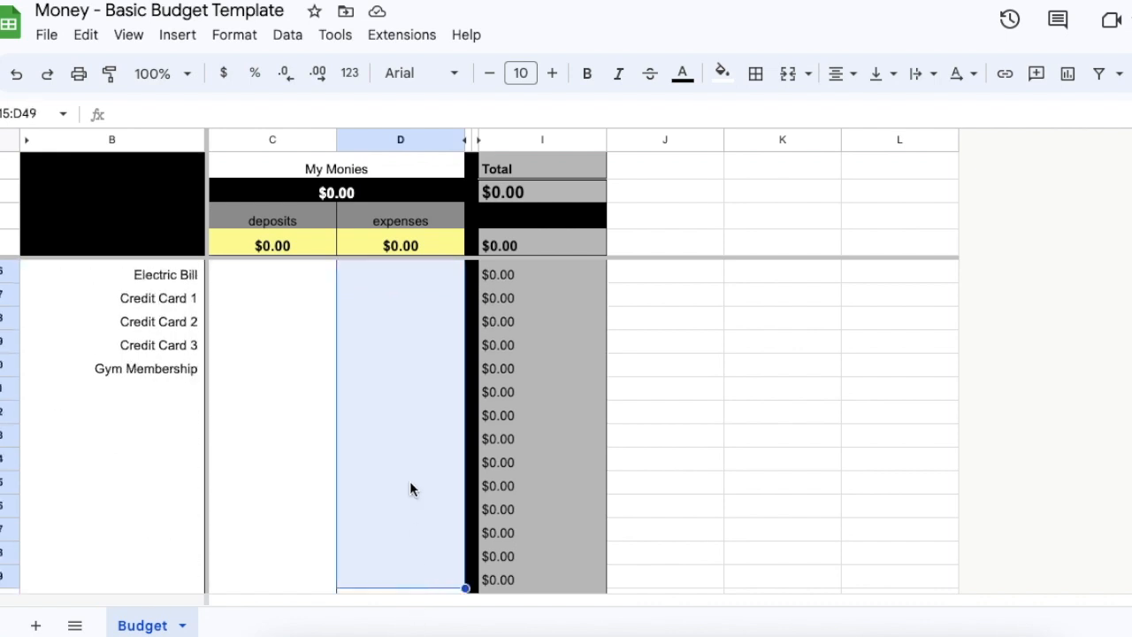
{"action": "scroll", "coordinate": [408, 458], "scroll_direction": "up", "scroll_amount": 10}
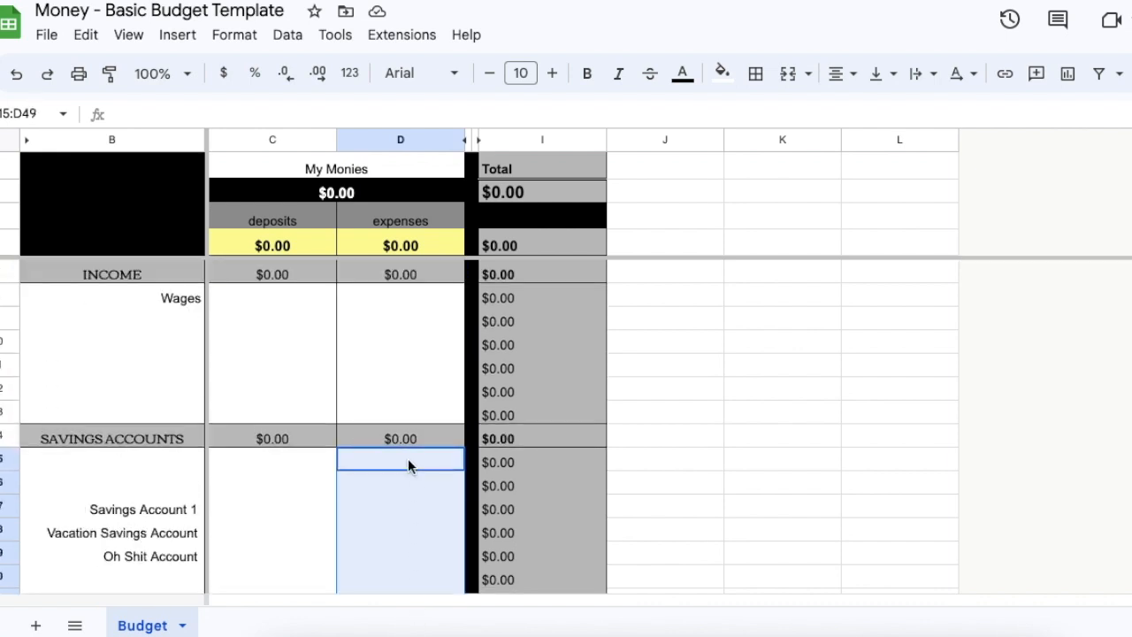
{"action": "left_click_drag", "start_coordinate": [248, 301], "coordinate": [253, 405]}
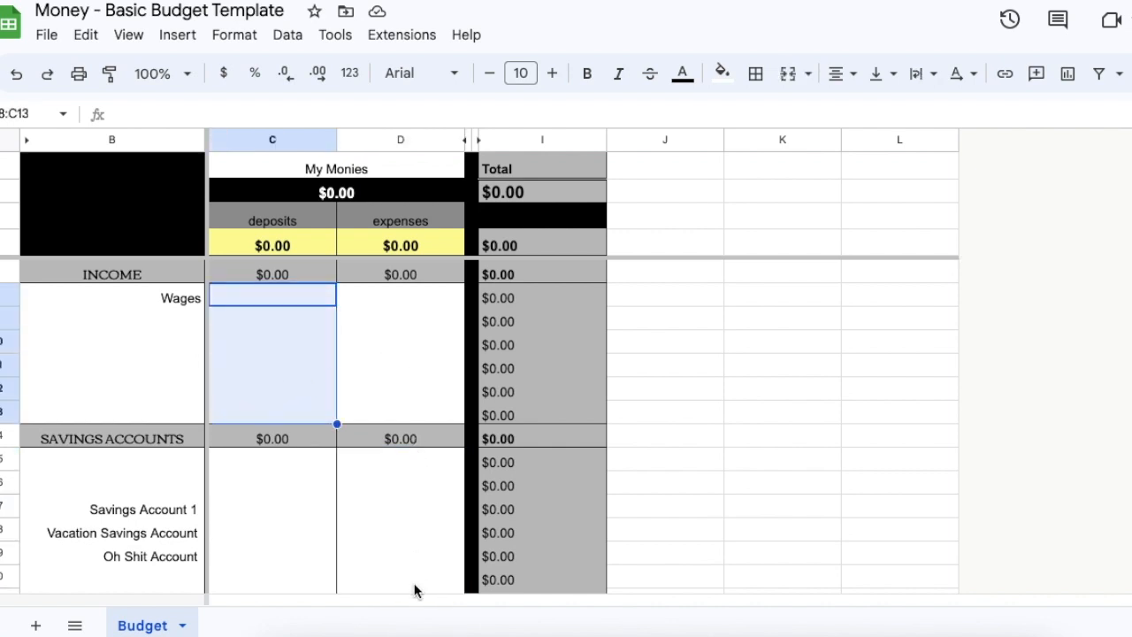
Step: Enter 2500 as the deposit for Wages under Income
{"action": "left_click", "coordinate": [271, 290]}
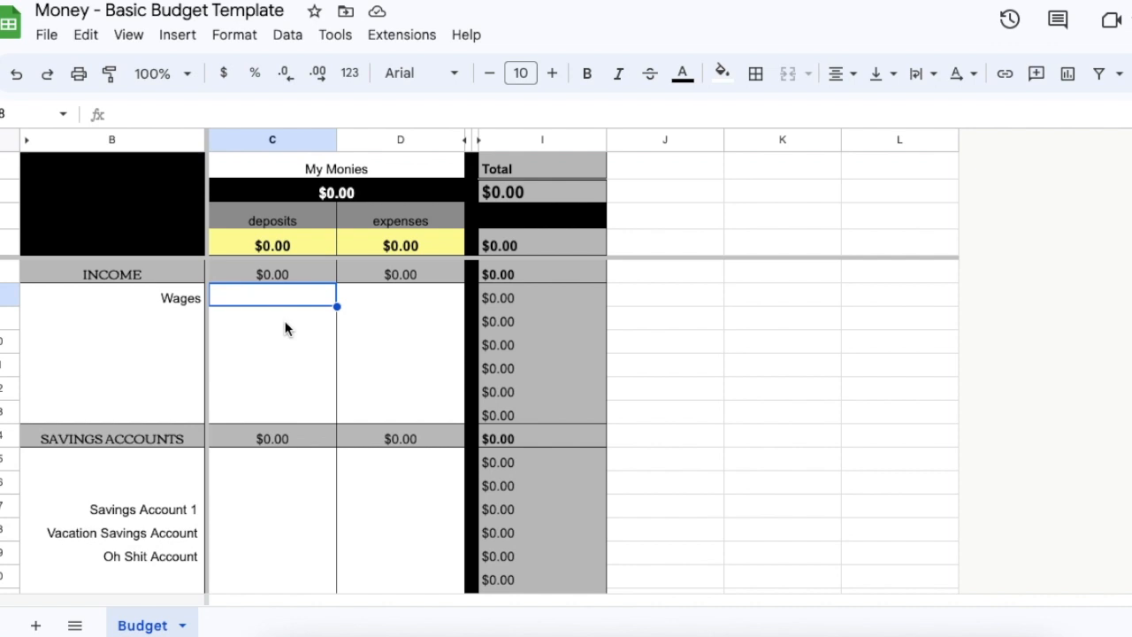
{"action": "type", "text": "2500"}
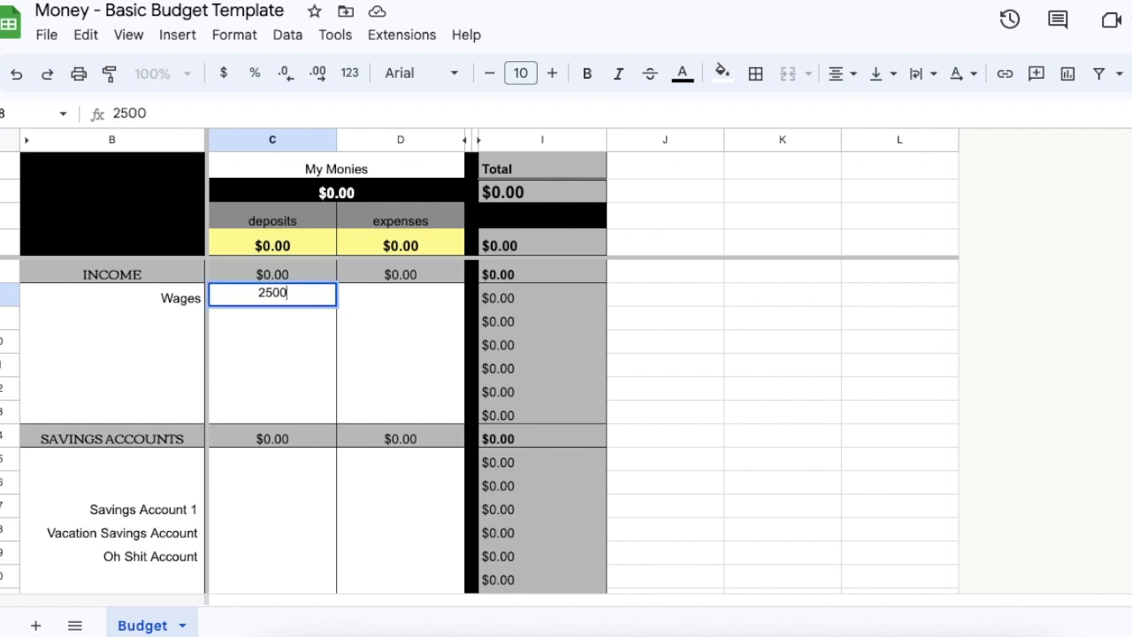
{"action": "key", "text": "Return"}
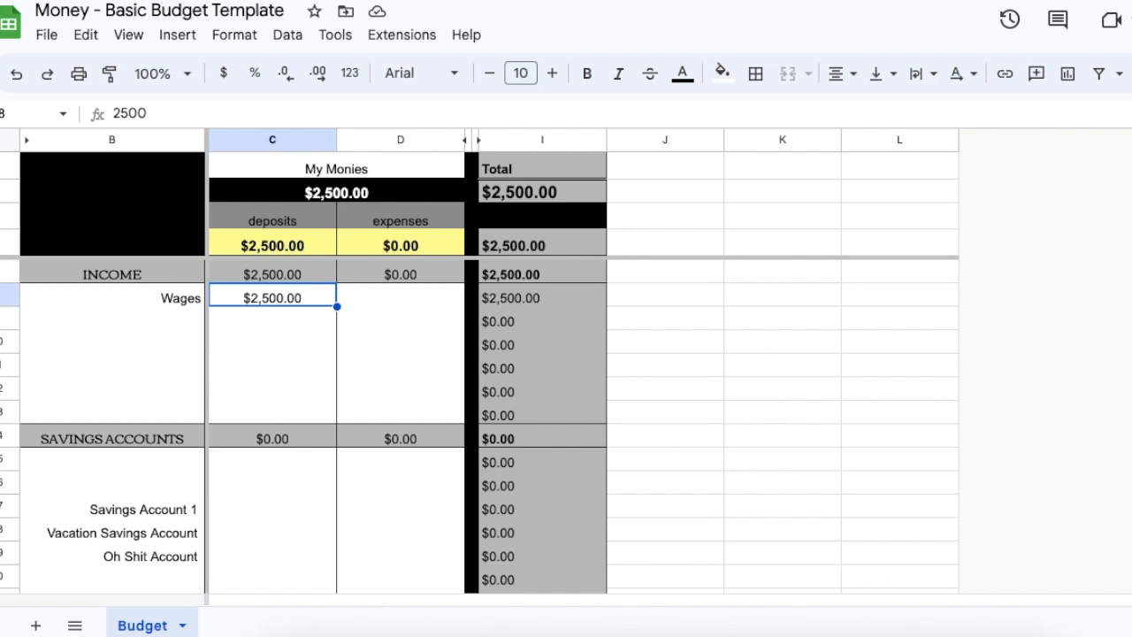
{"action": "type", "text": "="}
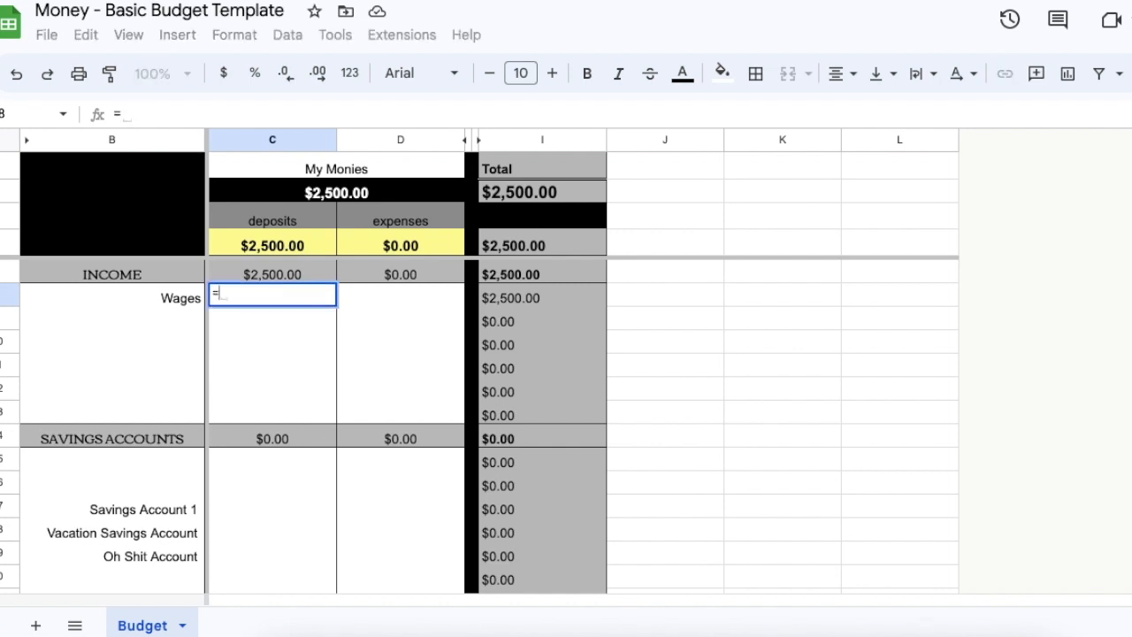
{"action": "key", "text": "Escape"}
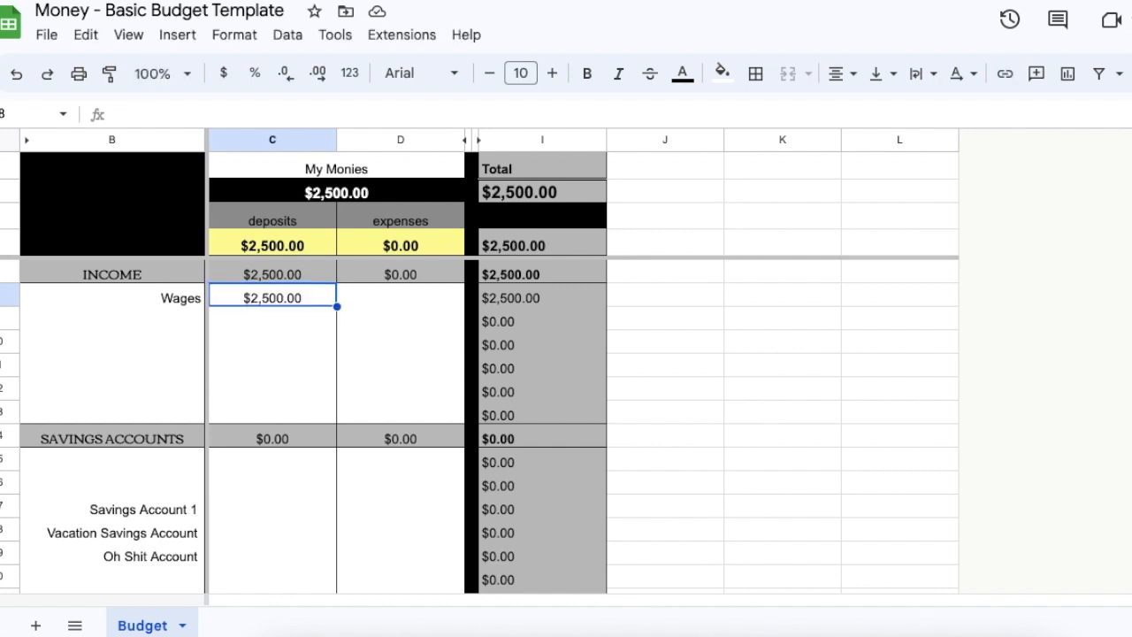
{"action": "left_click", "coordinate": [180, 115]}
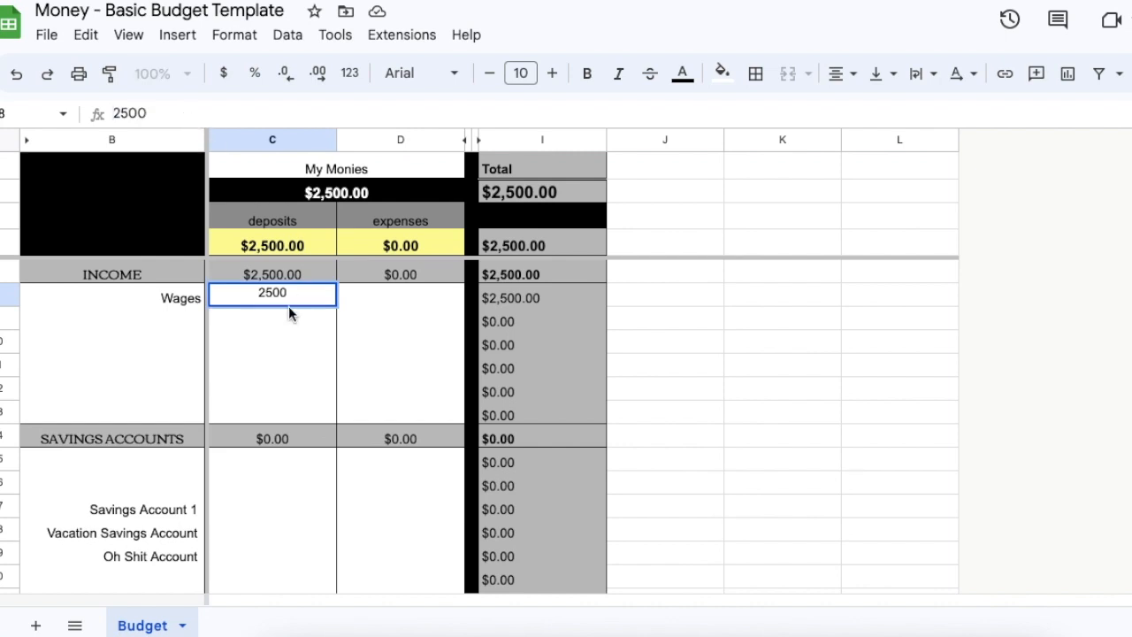
{"action": "key", "text": "Return"}
Step: Replace the Wages deposit with the formula =883.23*4
{"action": "left_click", "coordinate": [291, 298]}
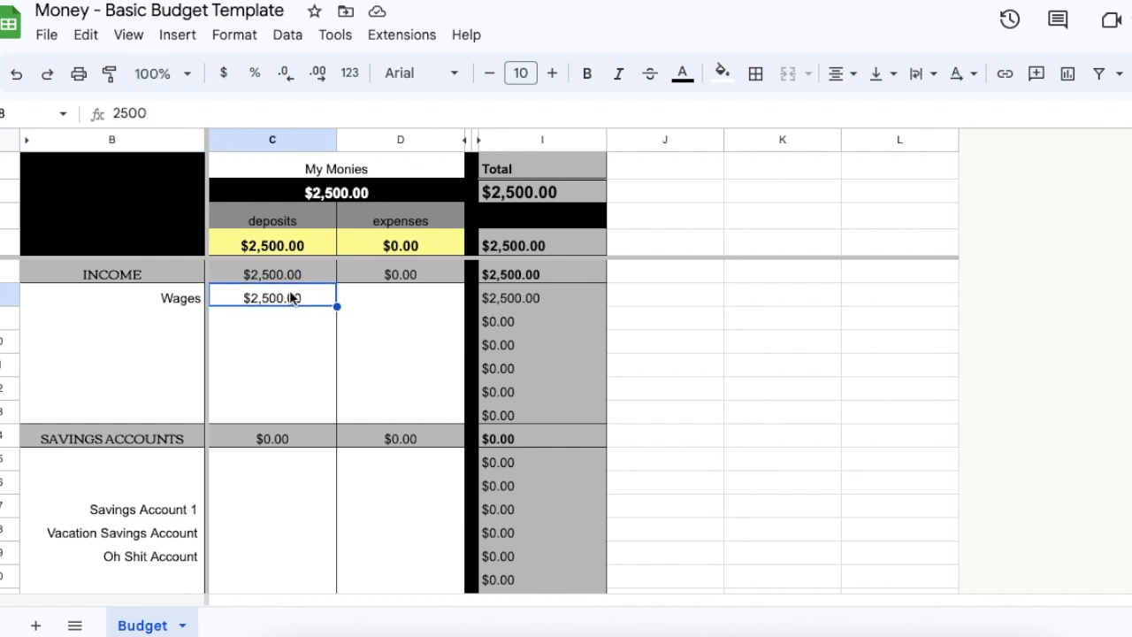
{"action": "type", "text": "="}
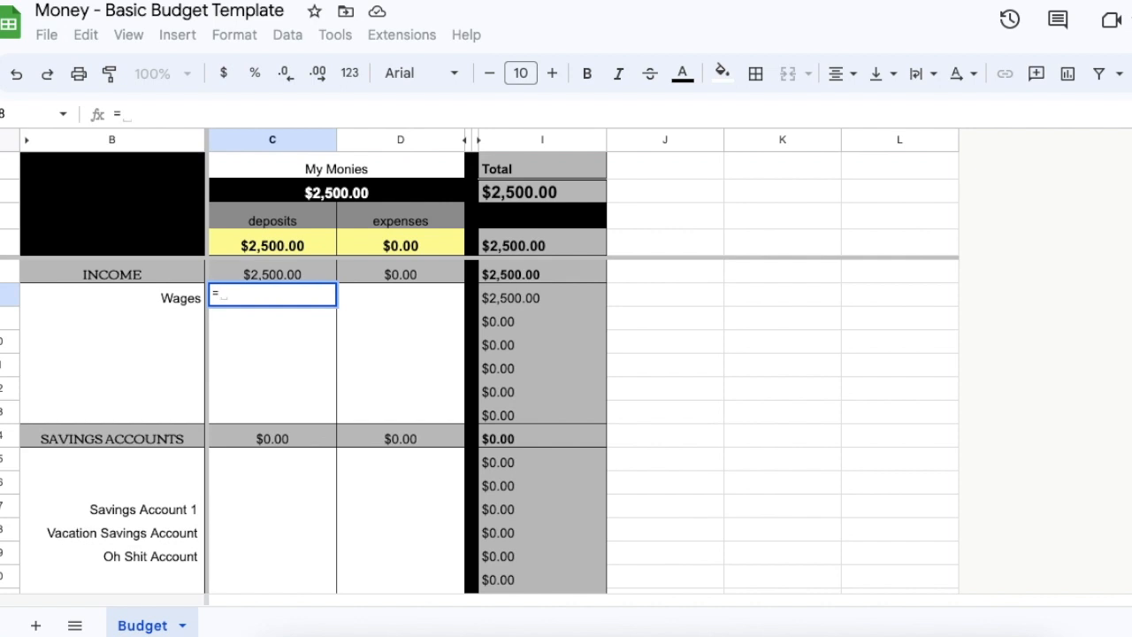
{"action": "type", "text": "883"}
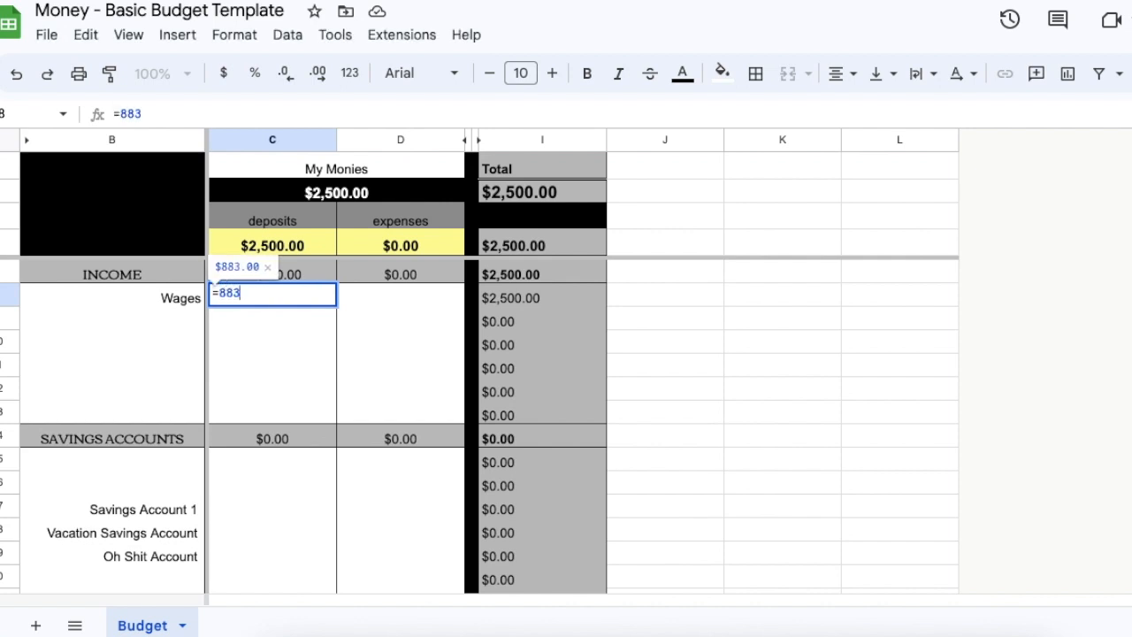
{"action": "type", "text": ".23*"}
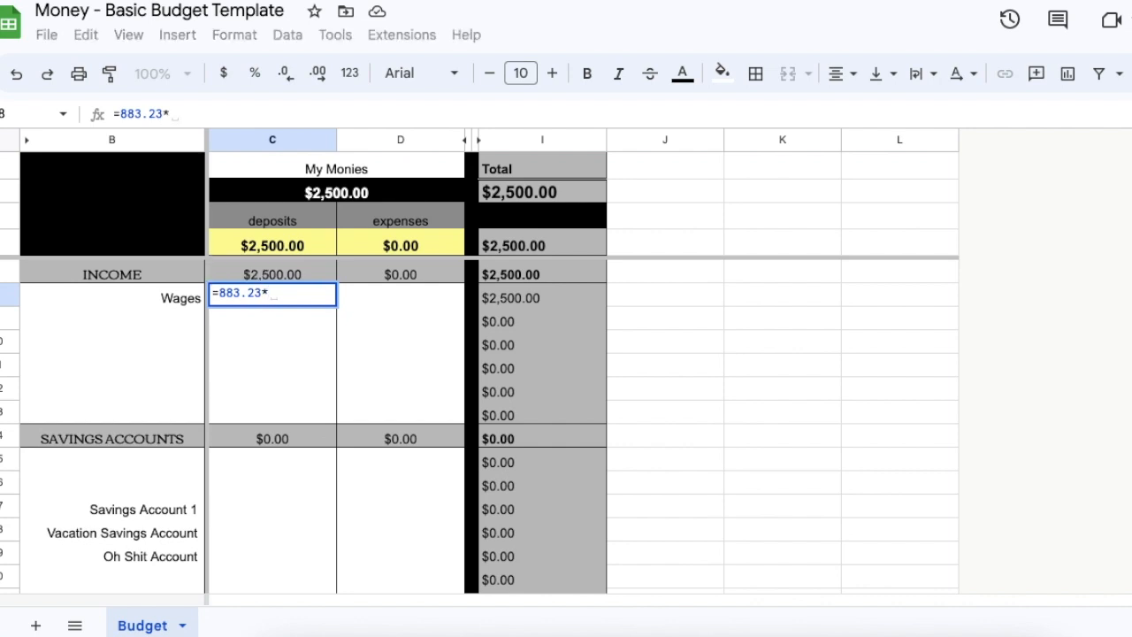
{"action": "type", "text": "4"}
{"action": "key", "text": "Return"}
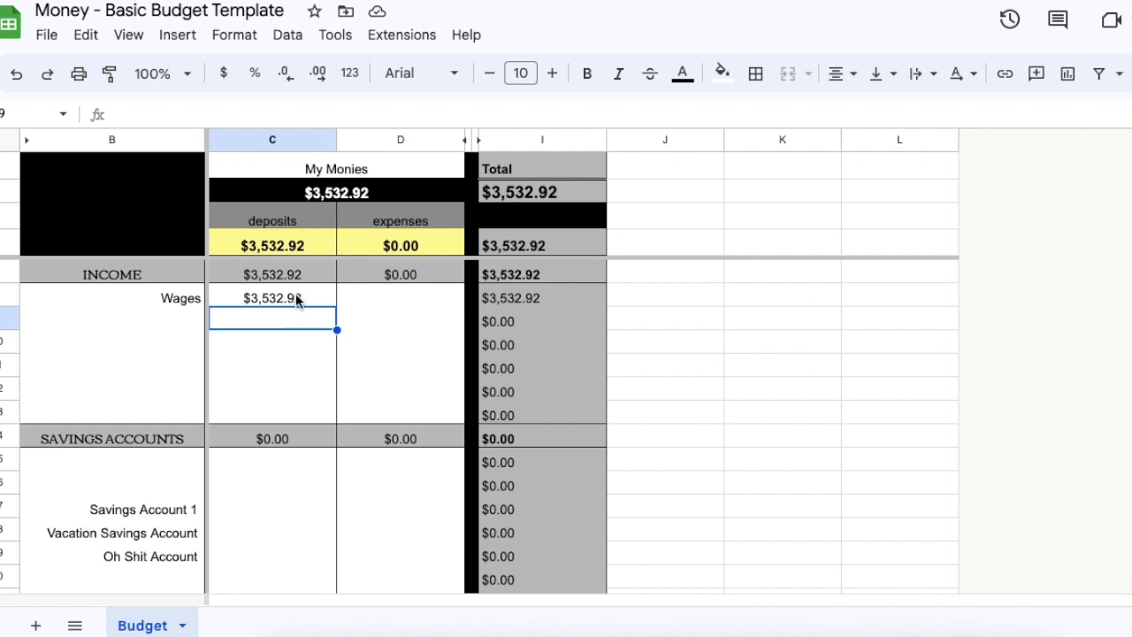
Step: Add a "Rental Income" category directly below Wages and enter a deposit of 1000 for it
{"action": "left_click", "coordinate": [192, 321]}
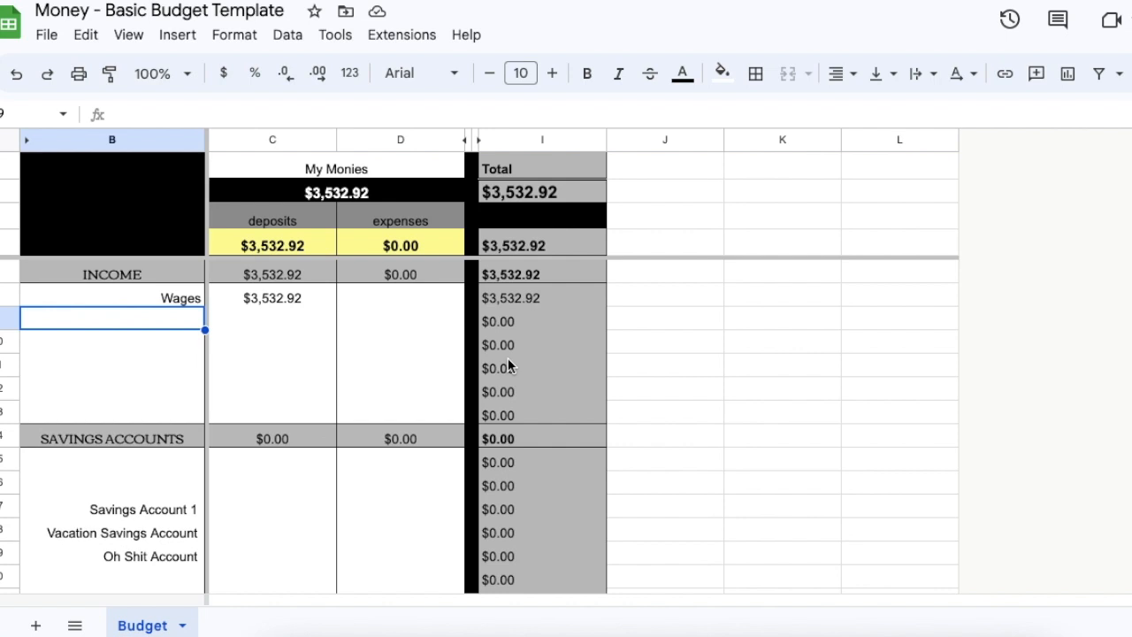
{"action": "type", "text": "C"}
{"action": "key", "text": "BackSpace"}
{"action": "type", "text": "I"}
{"action": "key", "text": "BackSpace"}
{"action": "key", "text": "BackSpace"}
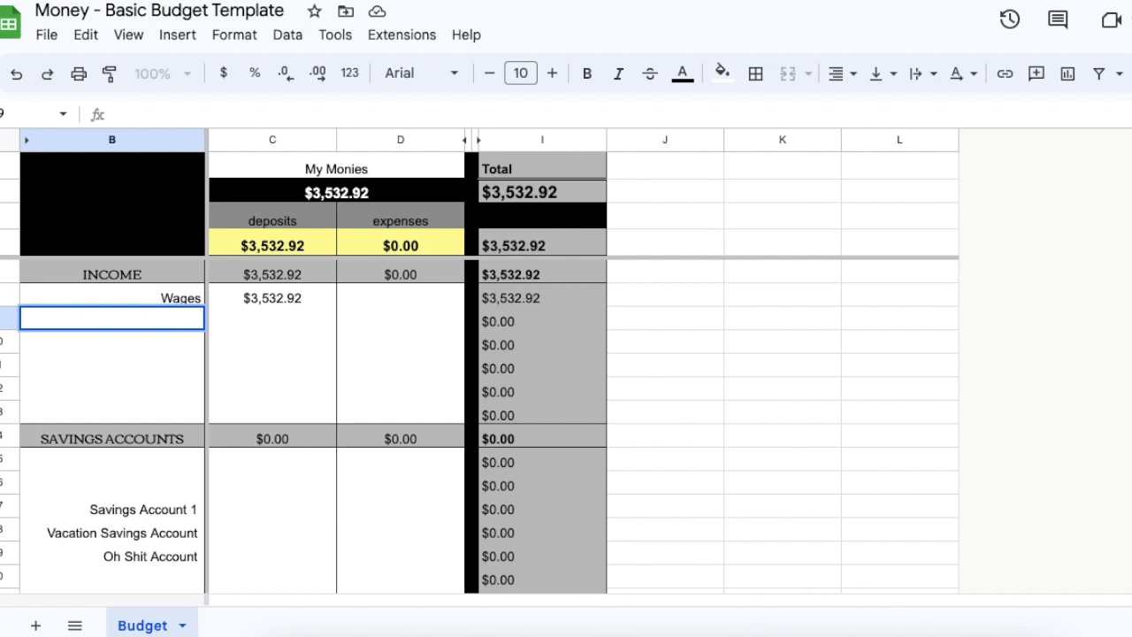
{"action": "type", "text": "Rental Income"}
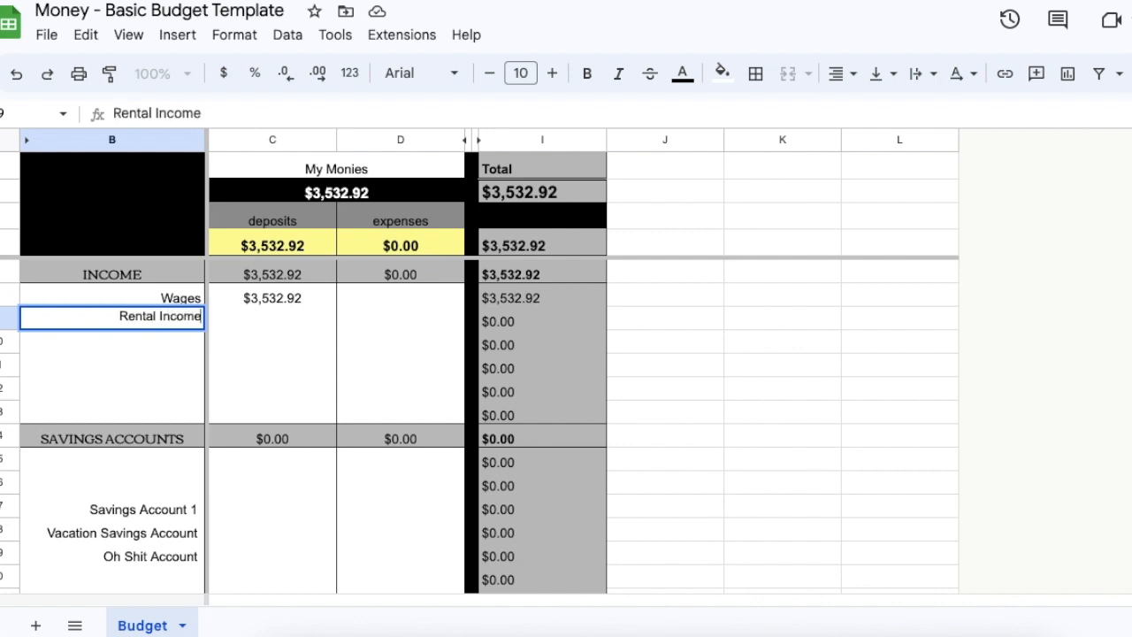
{"action": "key", "text": "Tab"}
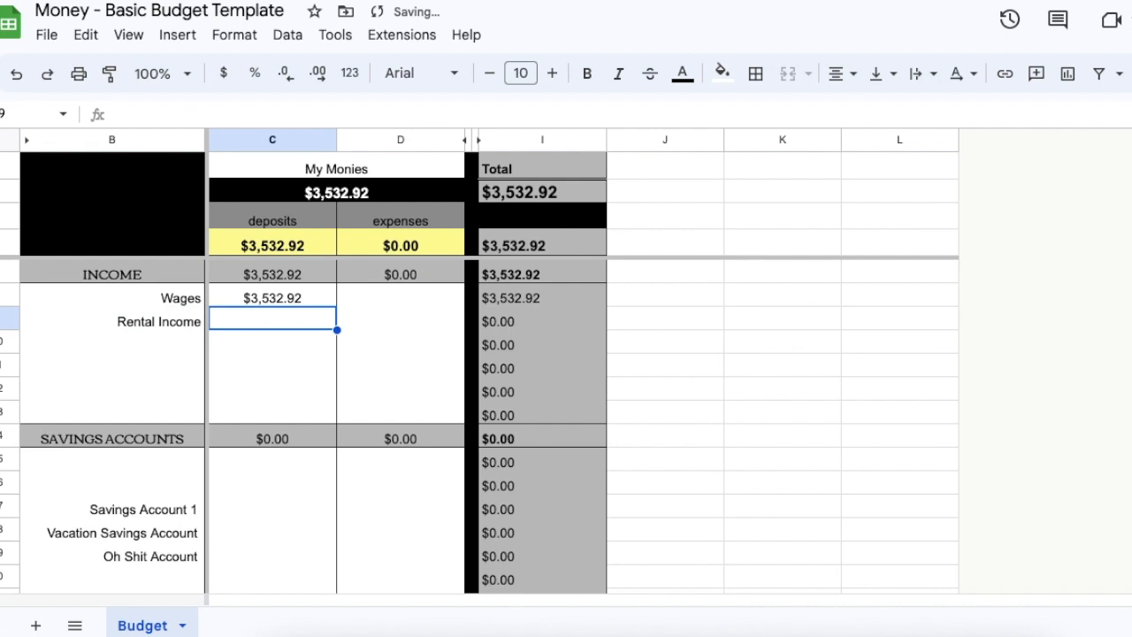
{"action": "type", "text": "1000"}
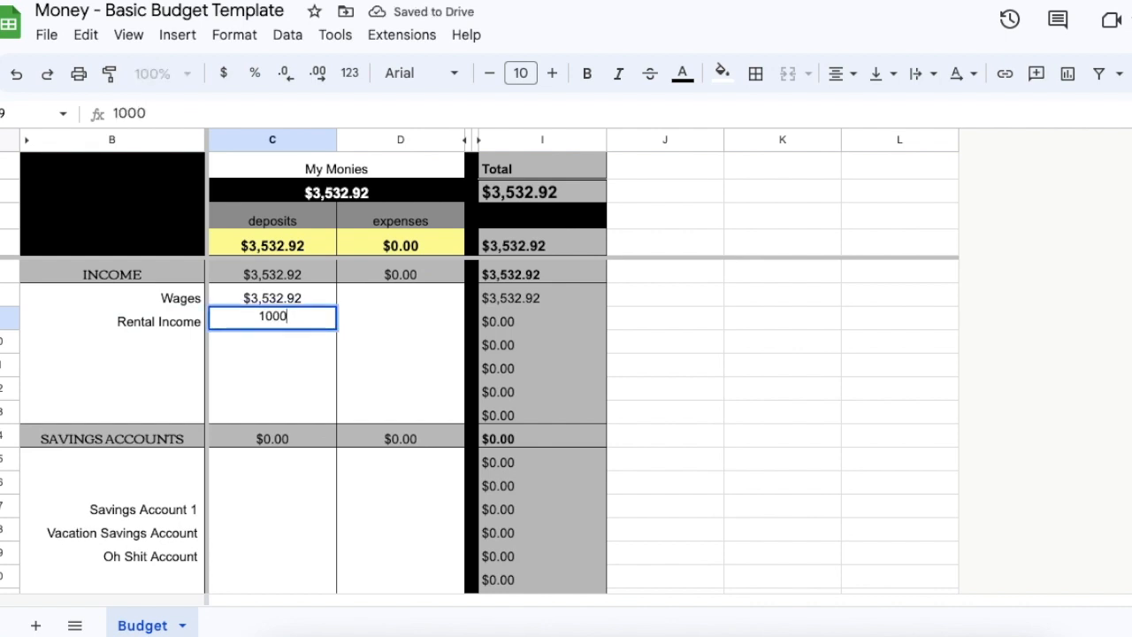
{"action": "key", "text": "Return"}
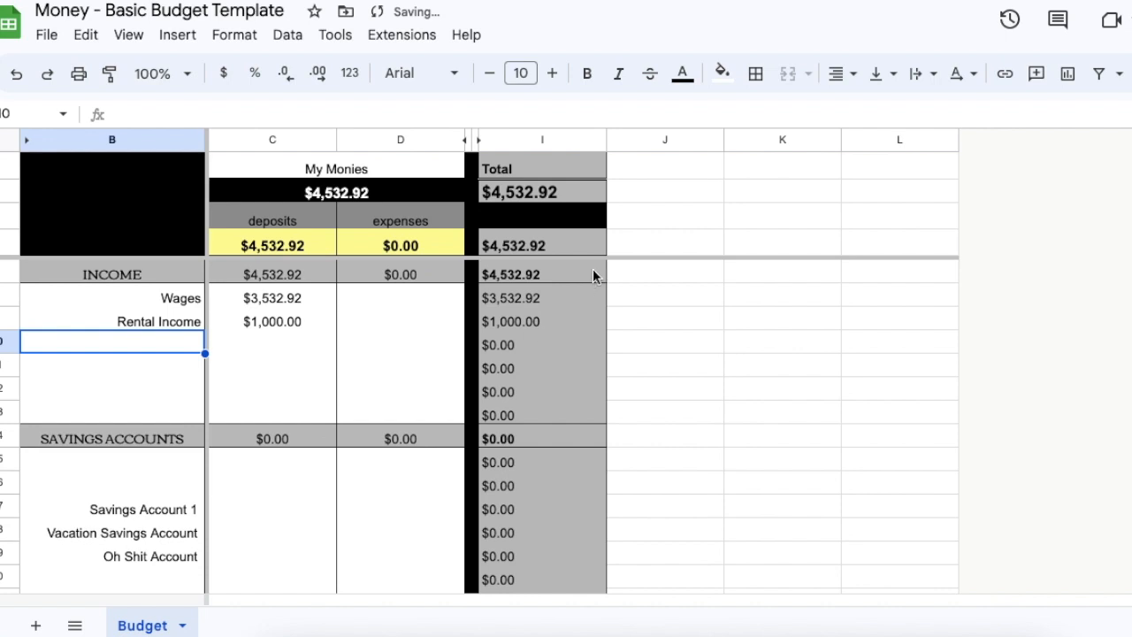
Step: Inspect the formulas behind the deposits total and the overall My Monies balance
{"action": "left_click", "coordinate": [306, 248]}
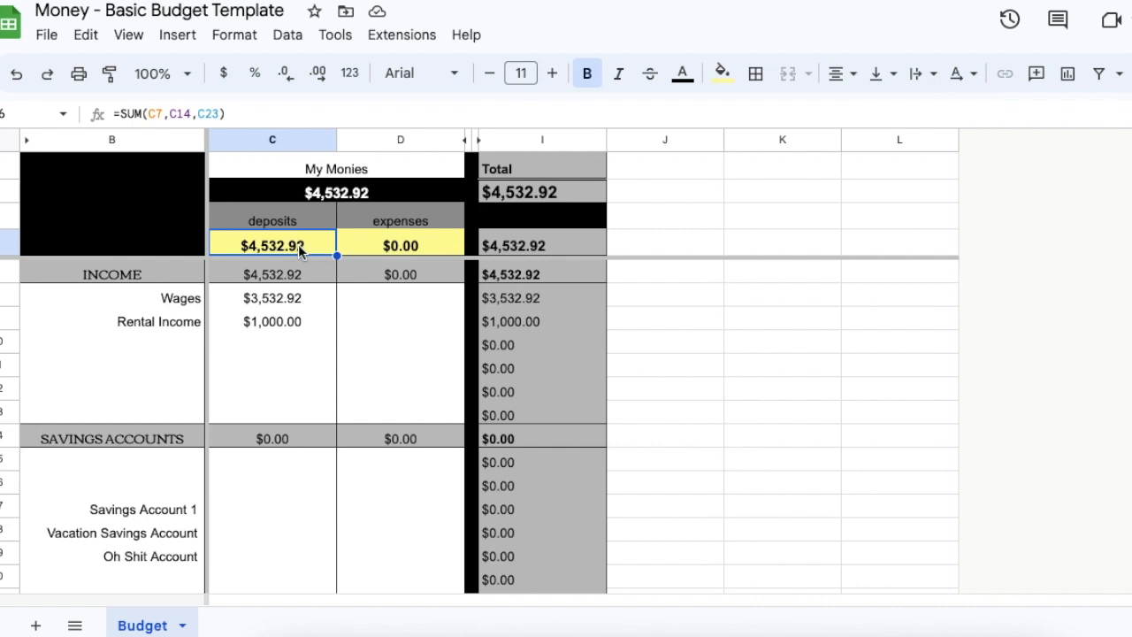
{"action": "left_click", "coordinate": [340, 199]}
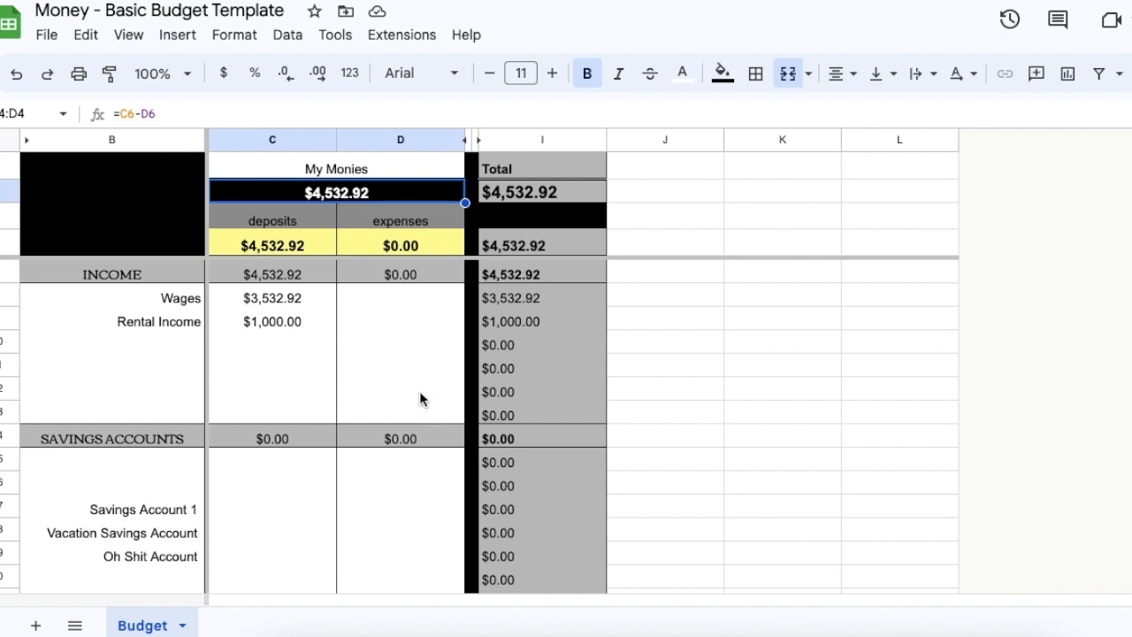
Step: Enter a trial expense of 500 in the blank row just above Savings Account 1, and clear it again
{"action": "left_click", "coordinate": [406, 495]}
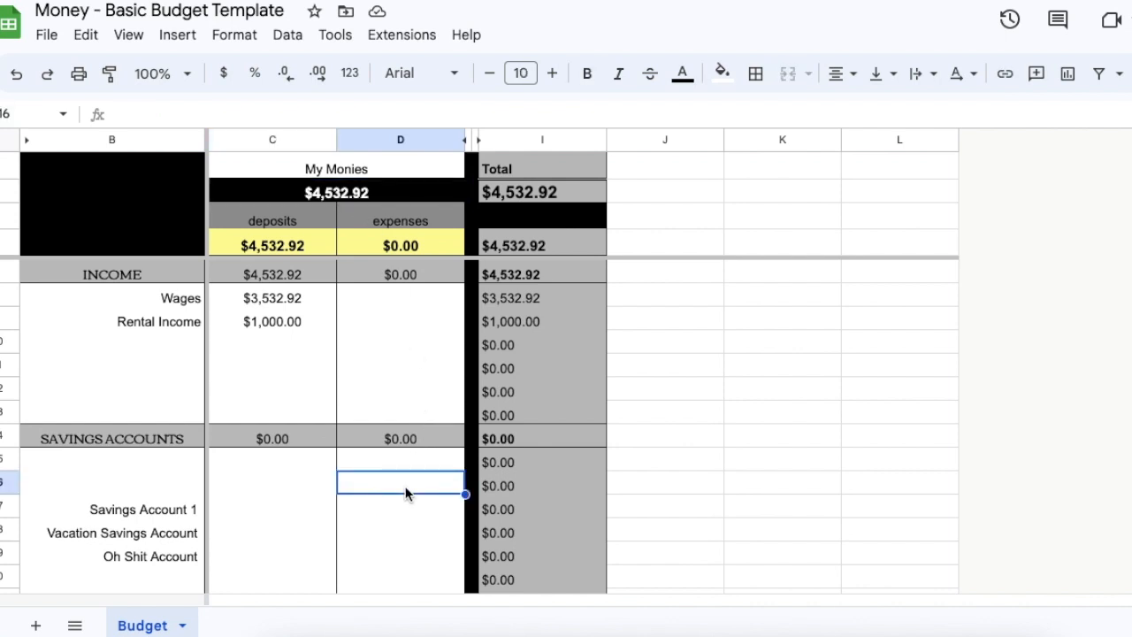
{"action": "type", "text": "500"}
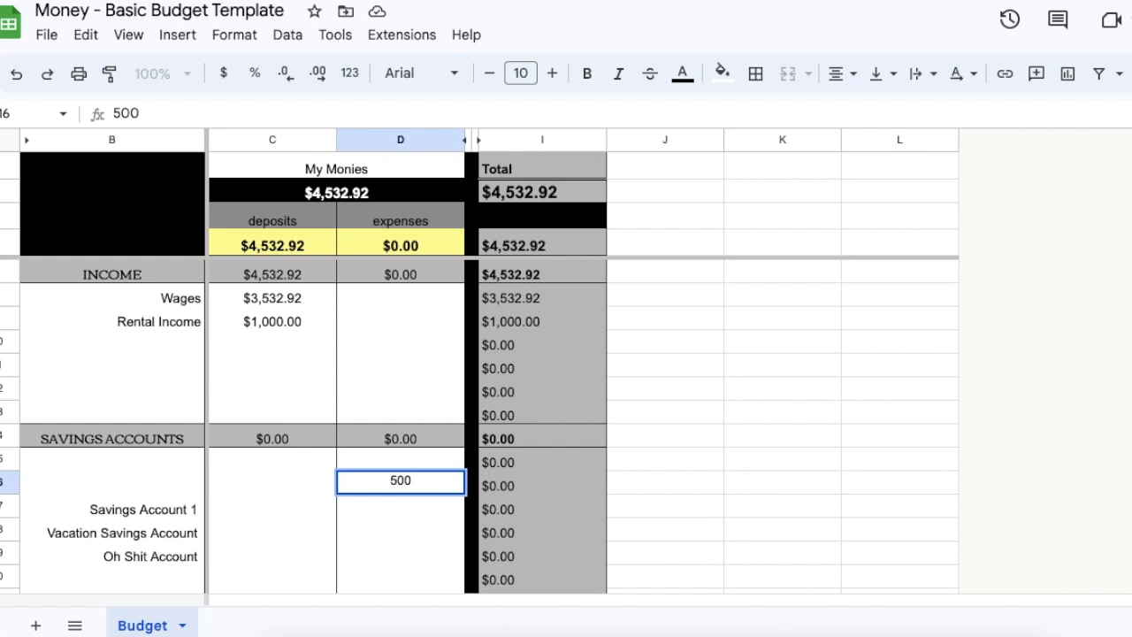
{"action": "key", "text": "Return"}
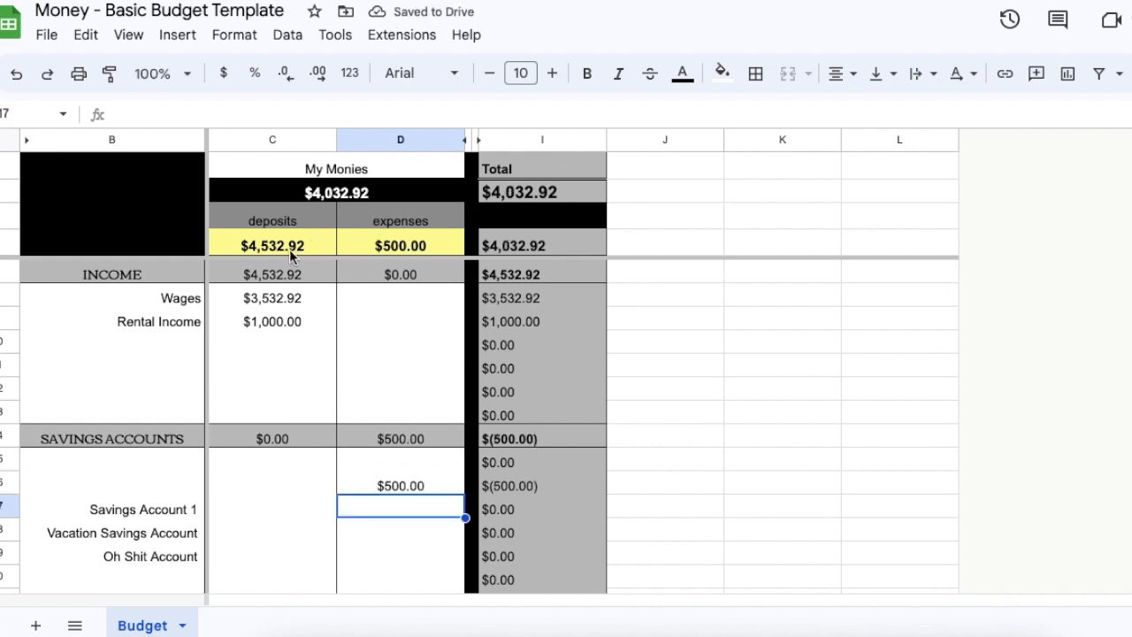
{"action": "left_click", "coordinate": [400, 484]}
{"action": "key", "text": "Delete"}
Step: Examine the Savings Accounts section and the Play Money and Rent / Mortgage categories under Fixed / Cyclical
{"action": "scroll", "coordinate": [349, 486], "scroll_direction": "down", "scroll_amount": 2}
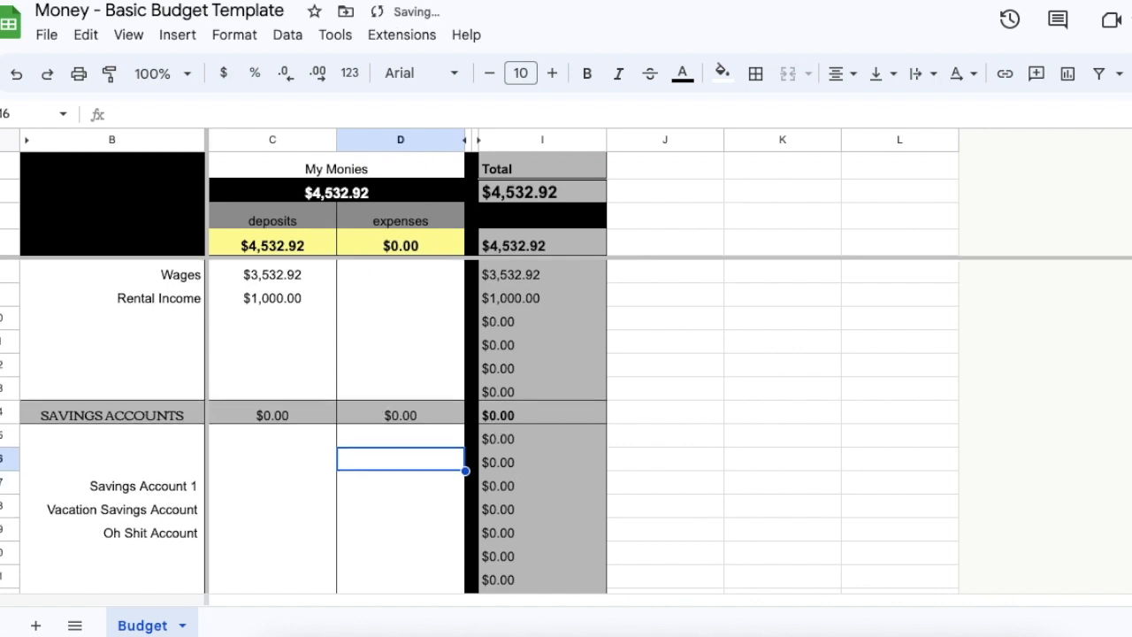
{"action": "left_click", "coordinate": [123, 393]}
{"action": "left_click_drag", "start_coordinate": [129, 401], "coordinate": [376, 576]}
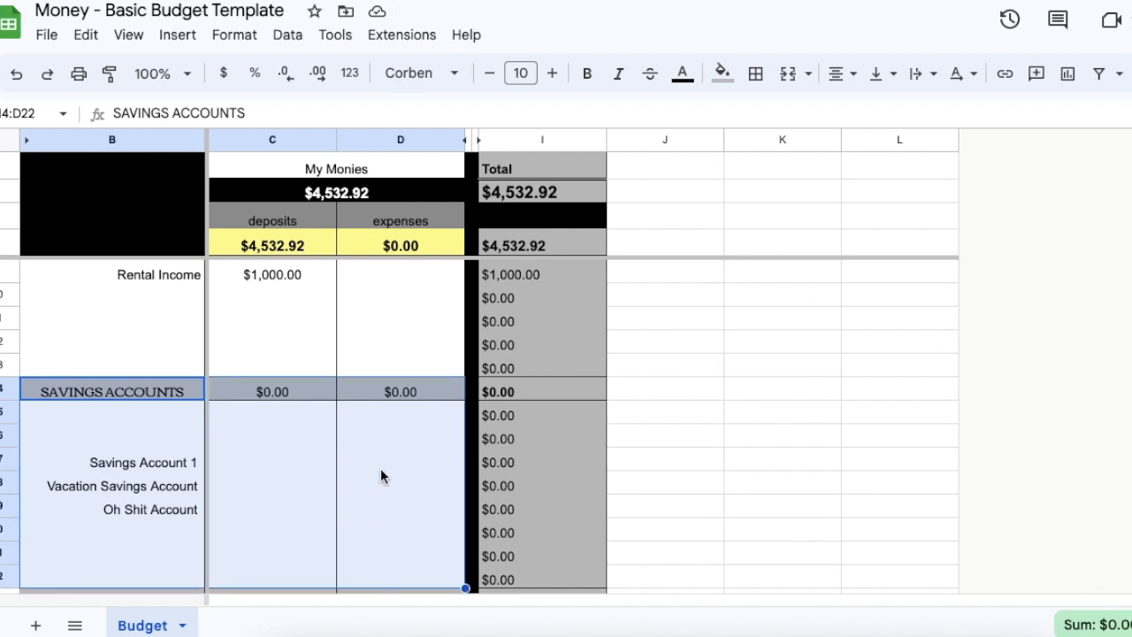
{"action": "scroll", "coordinate": [381, 472], "scroll_direction": "down", "scroll_amount": 1}
{"action": "left_click", "coordinate": [381, 474]}
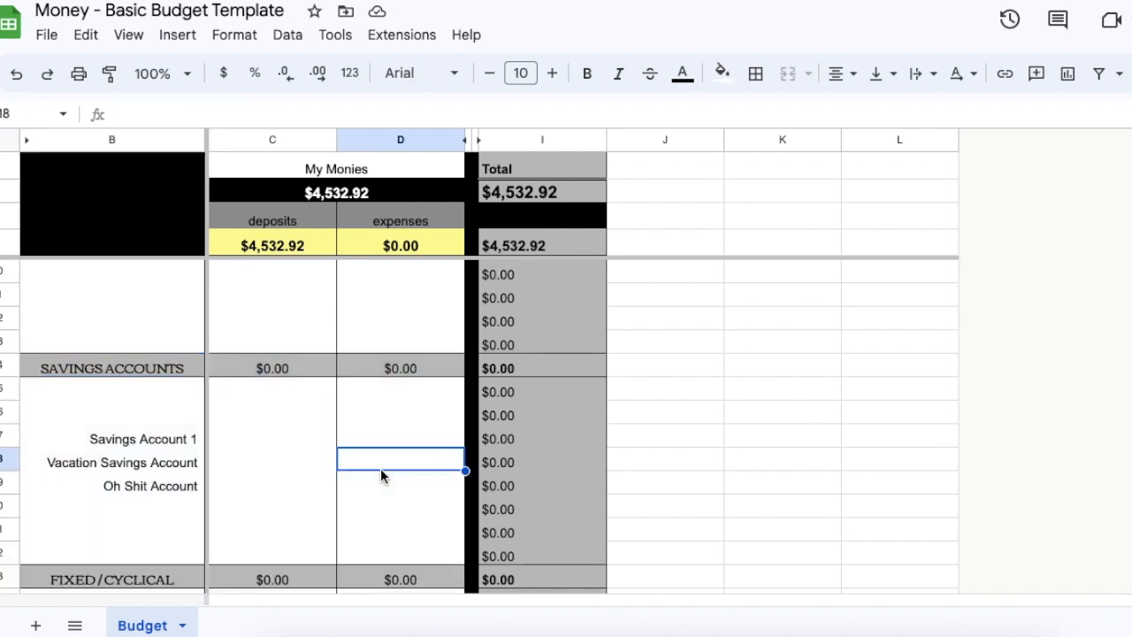
{"action": "scroll", "coordinate": [380, 476], "scroll_direction": "down", "scroll_amount": 3}
{"action": "scroll", "coordinate": [381, 476], "scroll_direction": "down", "scroll_amount": 5}
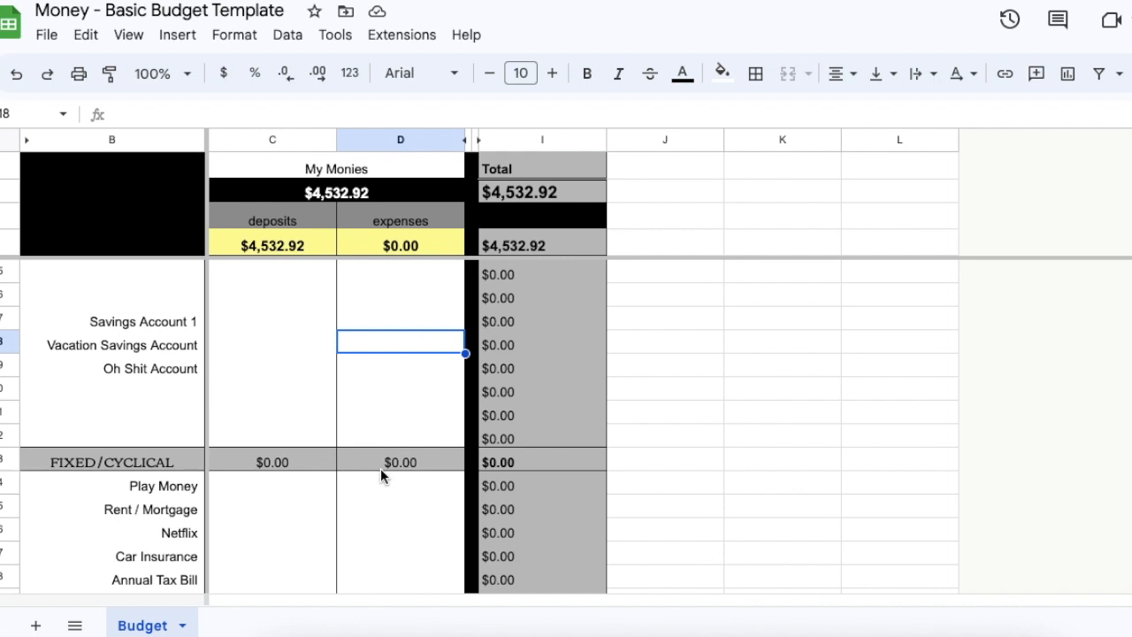
{"action": "scroll", "coordinate": [380, 475], "scroll_direction": "down", "scroll_amount": 3}
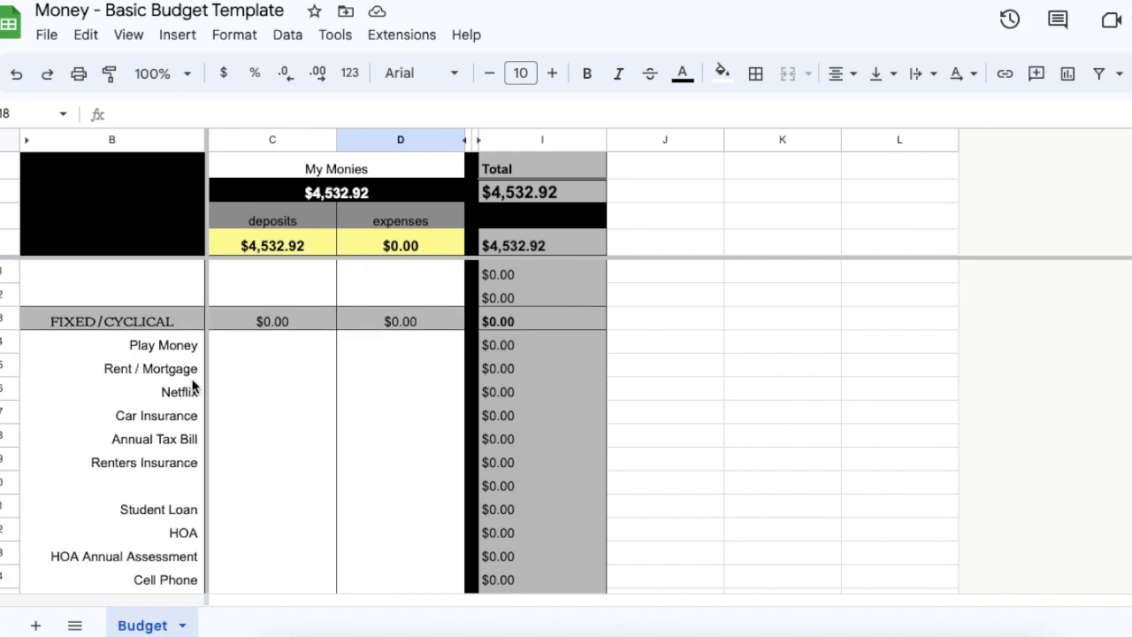
{"action": "left_click", "coordinate": [129, 344]}
{"action": "left_click", "coordinate": [122, 367]}
{"action": "left_click", "coordinate": [130, 344]}
{"action": "left_click", "coordinate": [129, 375]}
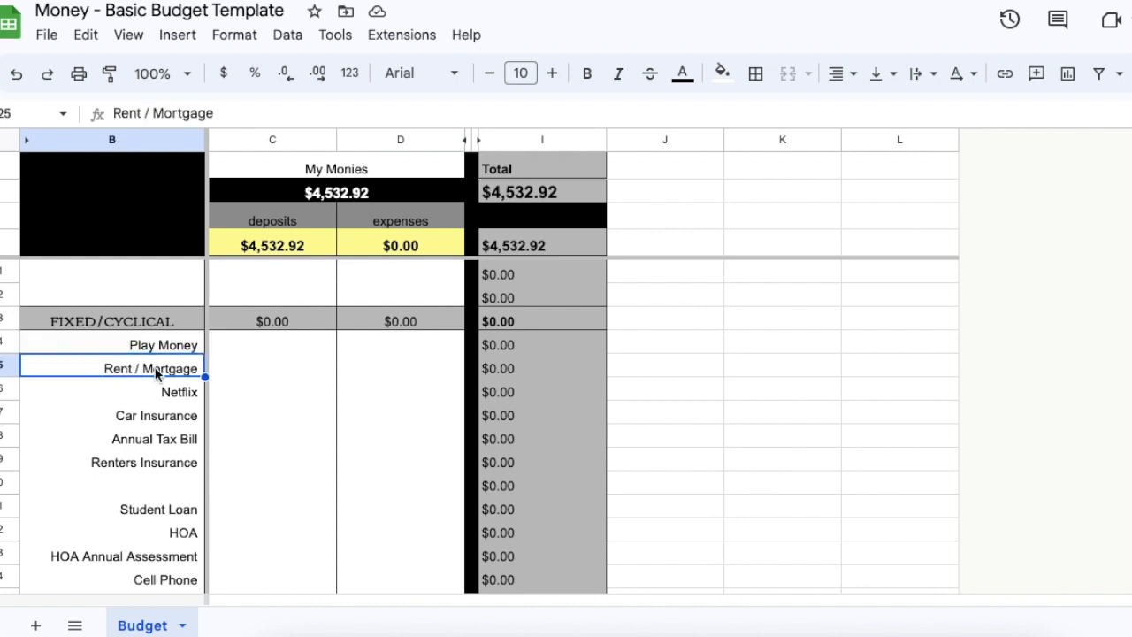
Step: Enter expenses of 750 for Rent / Mortgage and 14 for Netflix in the Fixed / Cyclical section
{"action": "left_click", "coordinate": [383, 370]}
{"action": "type", "text": "1"}
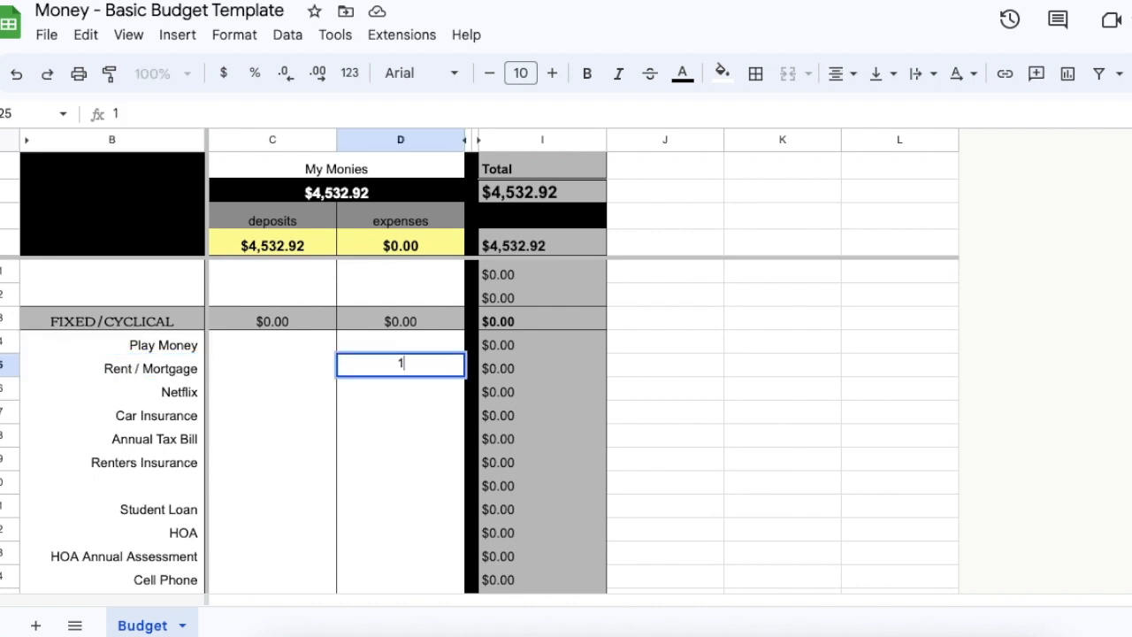
{"action": "key", "text": "BackSpace"}
{"action": "type", "text": "750"}
{"action": "key", "text": "Return"}
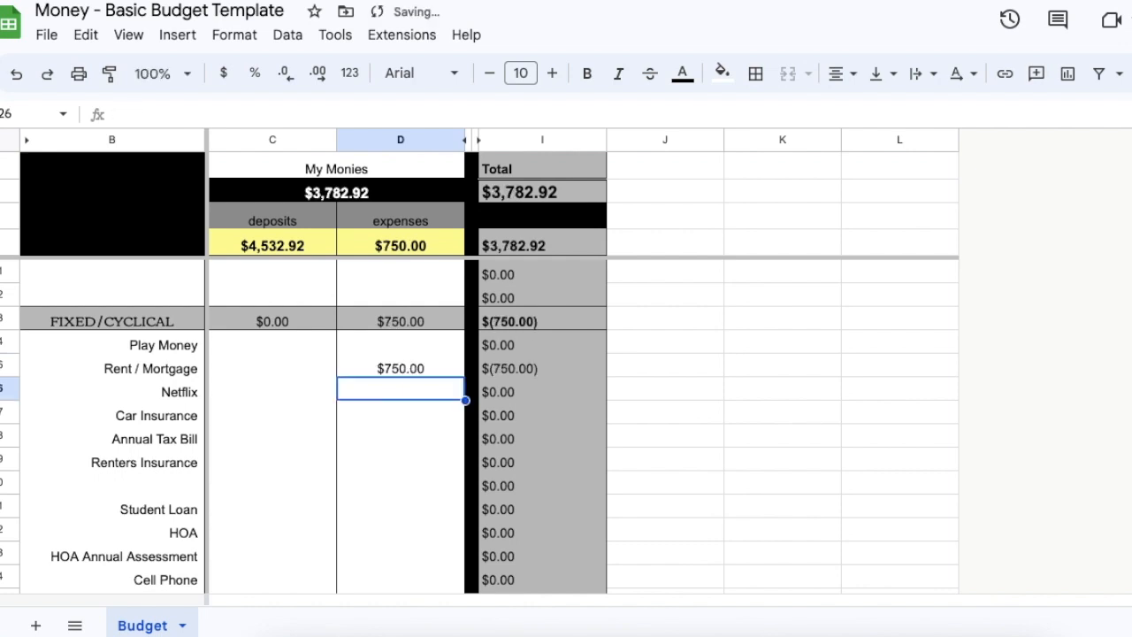
{"action": "type", "text": "14"}
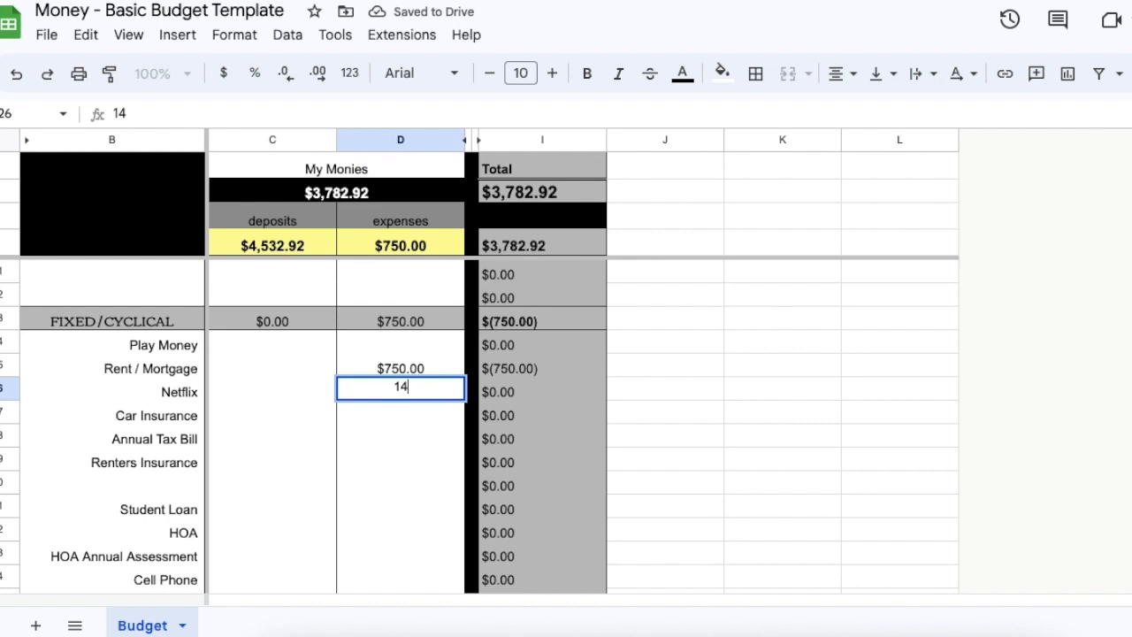
{"action": "key", "text": "Return"}
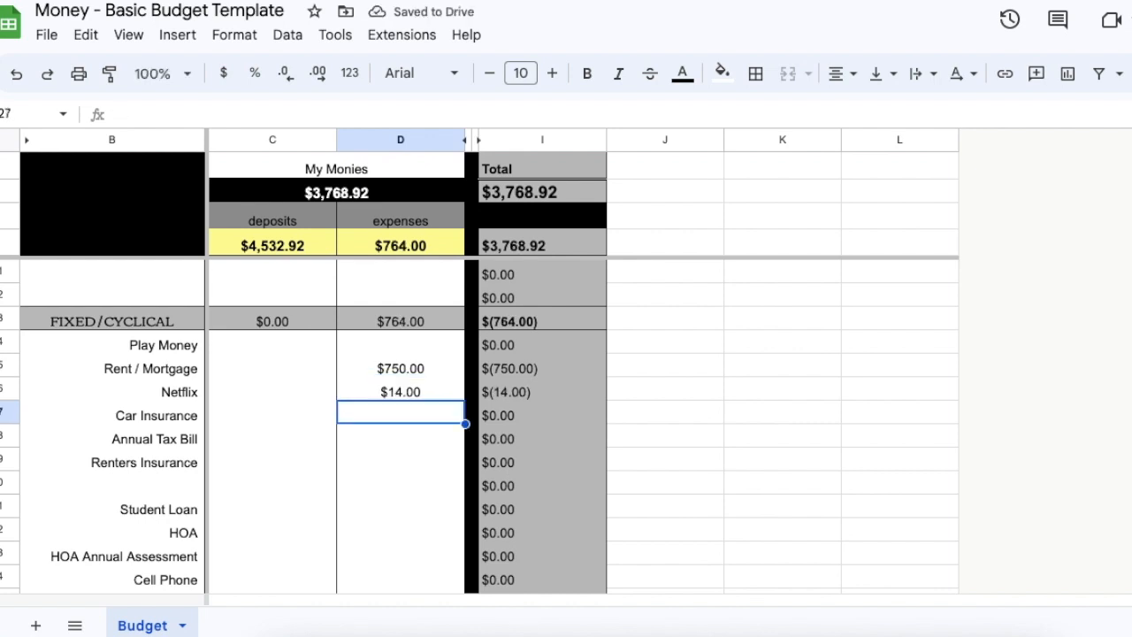
Step: Try 15 as the Netflix expense, and replace it with 14.99
{"action": "left_click", "coordinate": [399, 391]}
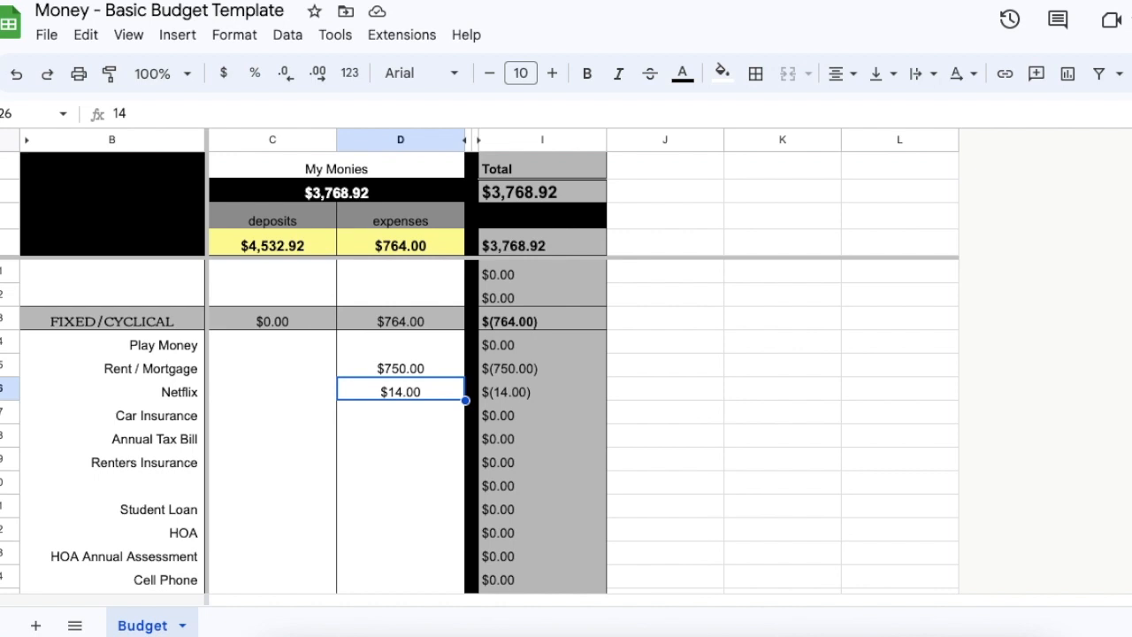
{"action": "type", "text": "15"}
{"action": "key", "text": "Return"}
{"action": "left_click", "coordinate": [399, 391]}
{"action": "type", "text": "14"}
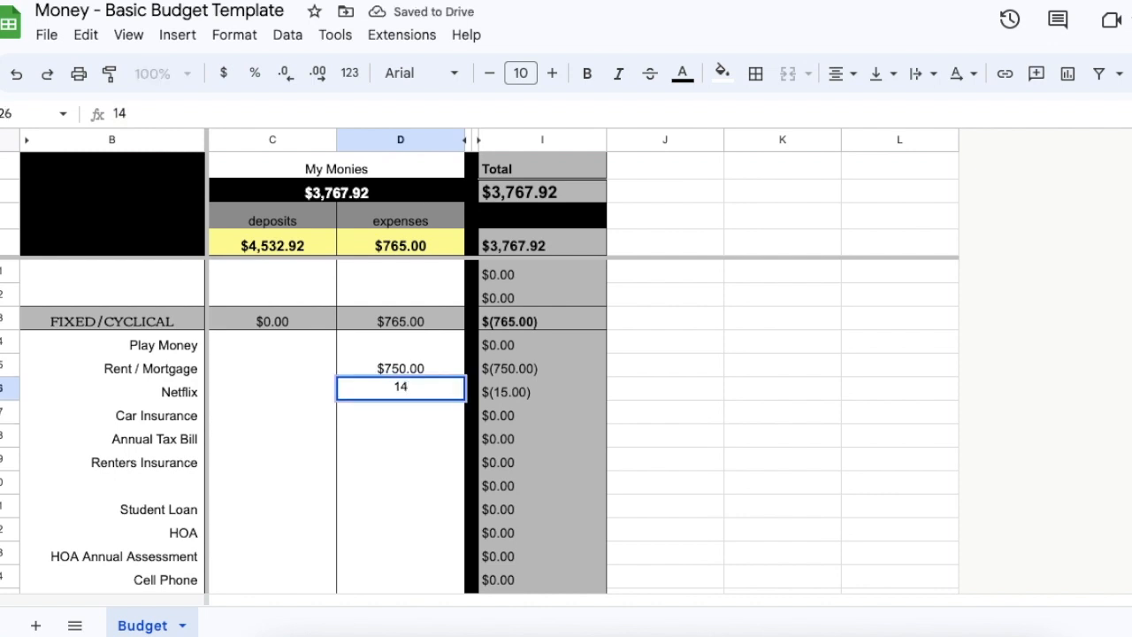
{"action": "type", "text": ".99"}
{"action": "key", "text": "Return"}
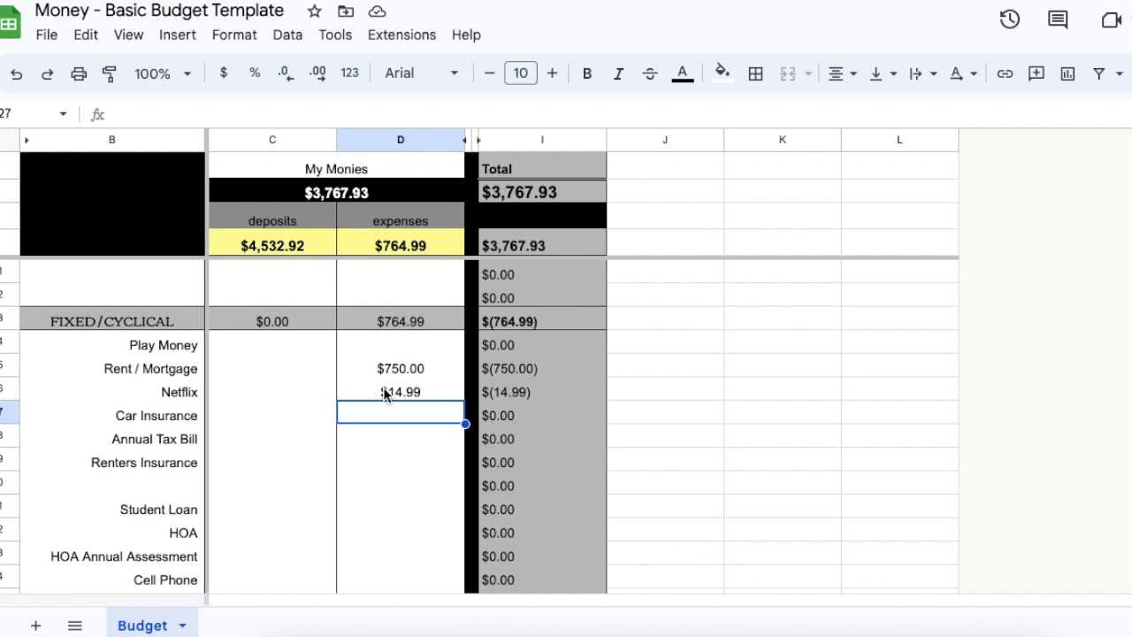
Step: Review the Income section, including the formula behind the Wages deposit, against the expenses entered under Fixed / Cyclical
{"action": "scroll", "coordinate": [383, 389], "scroll_direction": "up", "scroll_amount": 5}
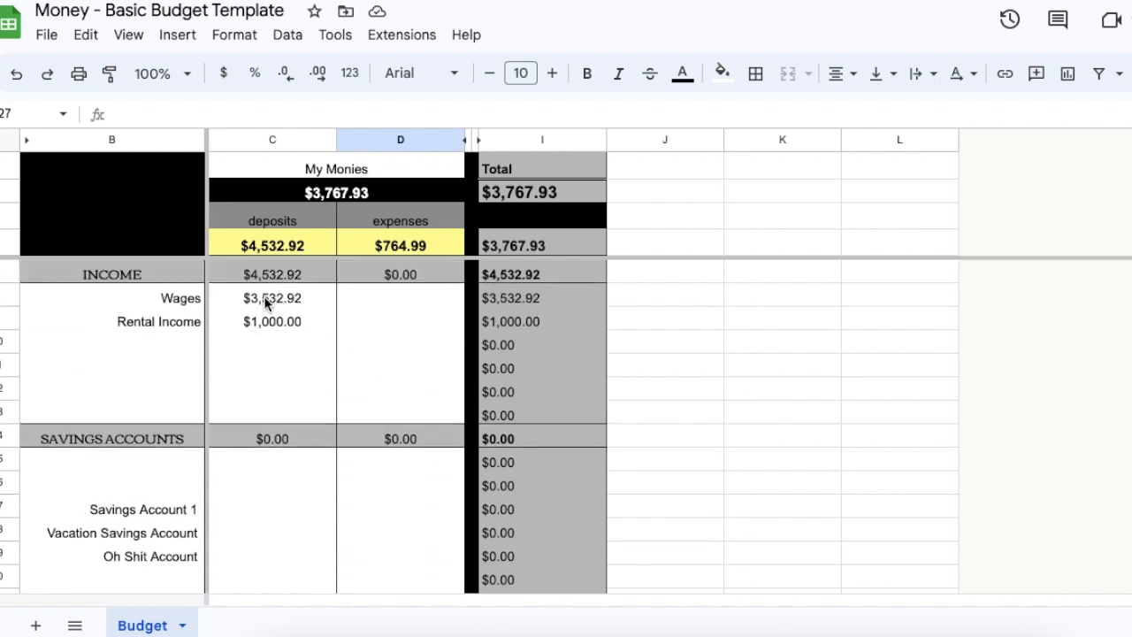
{"action": "scroll", "coordinate": [404, 457], "scroll_direction": "down", "scroll_amount": 3}
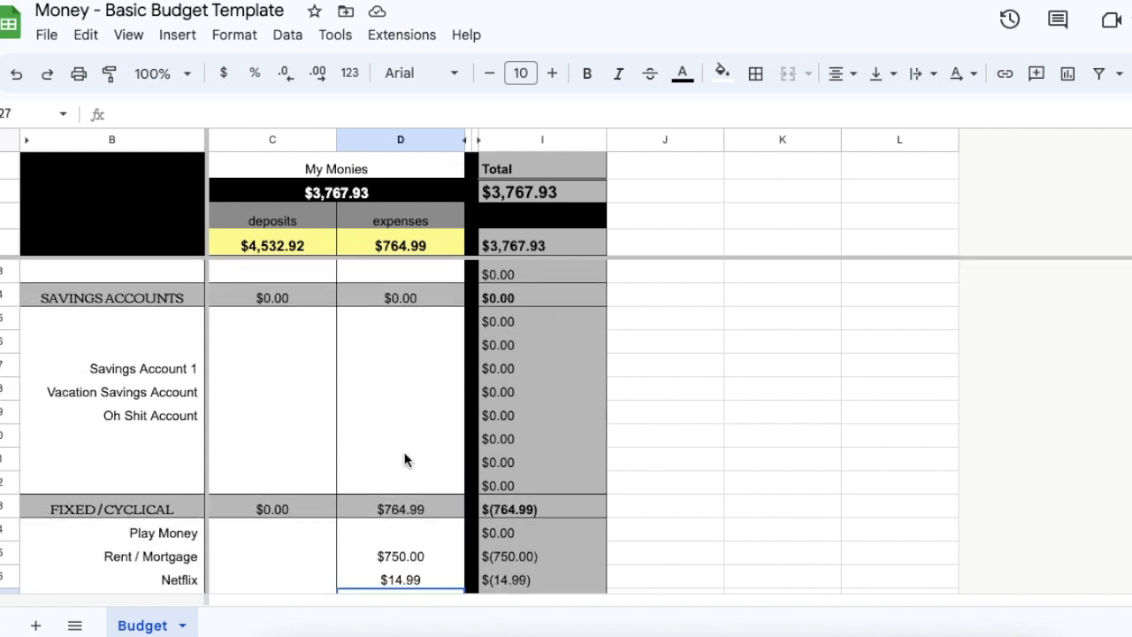
{"action": "scroll", "coordinate": [404, 457], "scroll_direction": "down", "scroll_amount": 1}
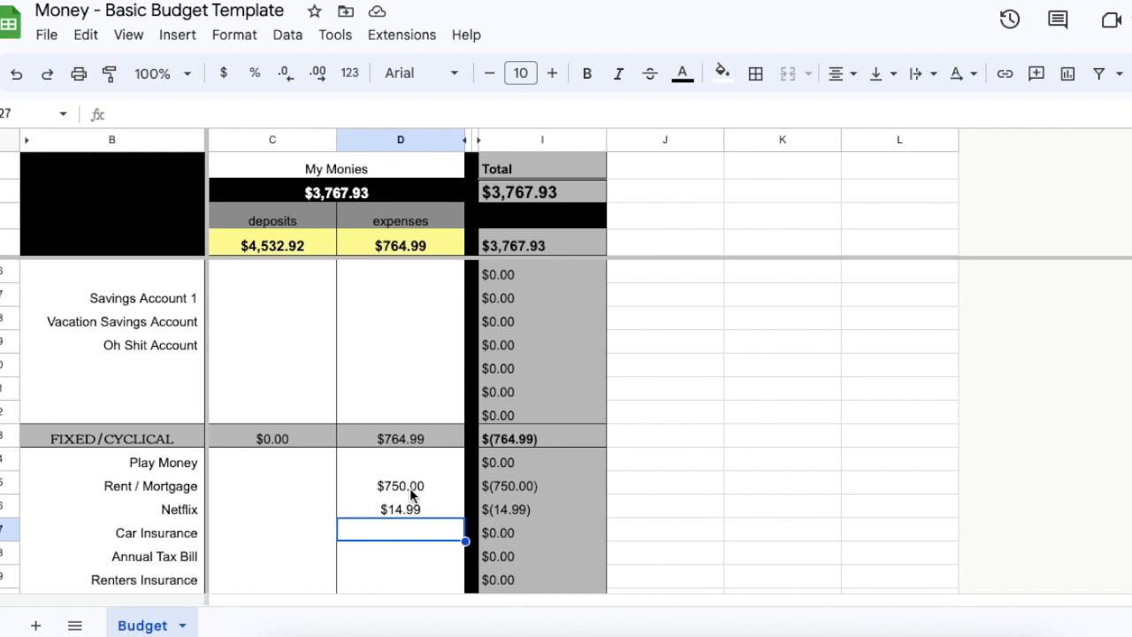
{"action": "scroll", "coordinate": [389, 492], "scroll_direction": "up", "scroll_amount": 3}
{"action": "left_click", "coordinate": [262, 305]}
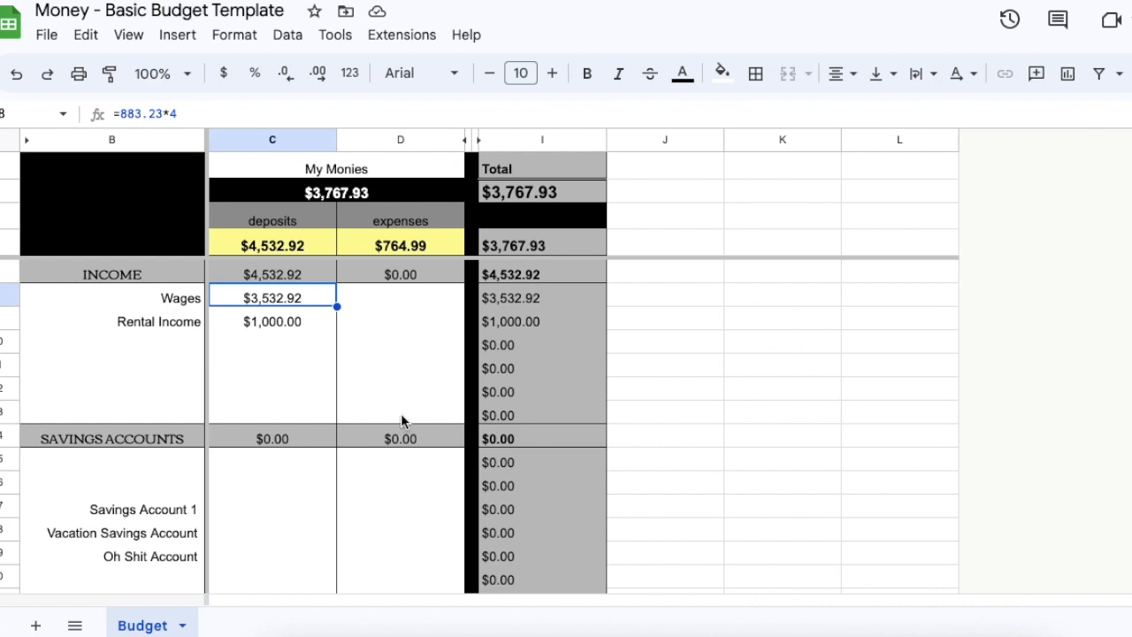
{"action": "scroll", "coordinate": [400, 415], "scroll_direction": "down", "scroll_amount": 5}
{"action": "scroll", "coordinate": [401, 415], "scroll_direction": "down", "scroll_amount": 1}
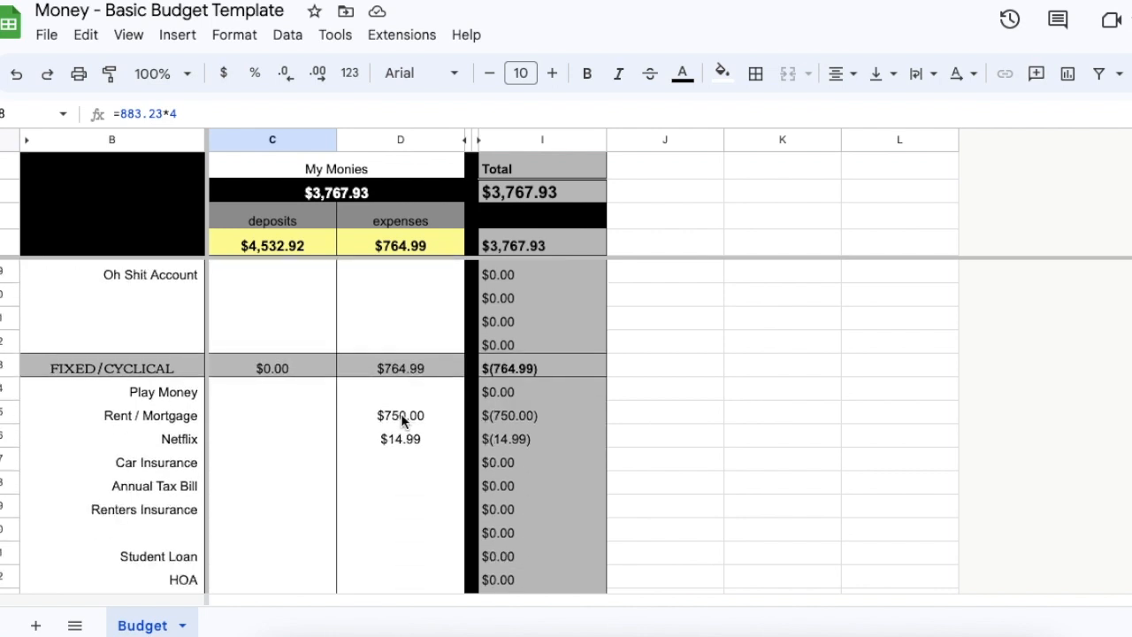
Step: Enter the Car Insurance expense as the formula =600/6 and check the formula in its cell
{"action": "left_click", "coordinate": [403, 459]}
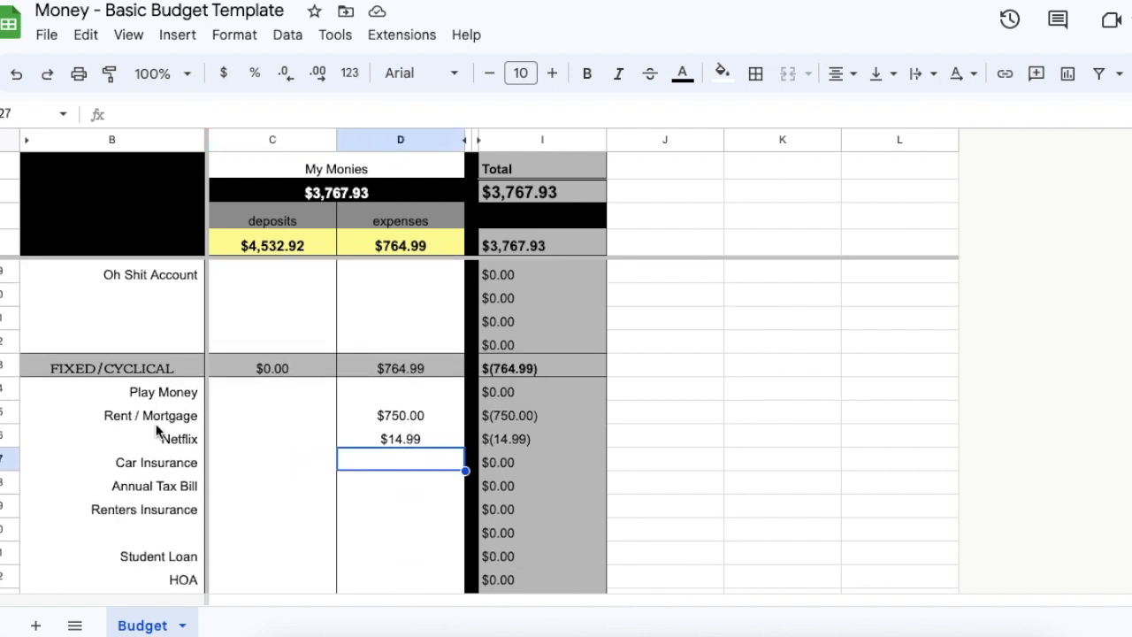
{"action": "scroll", "coordinate": [156, 474], "scroll_direction": "down", "scroll_amount": 1}
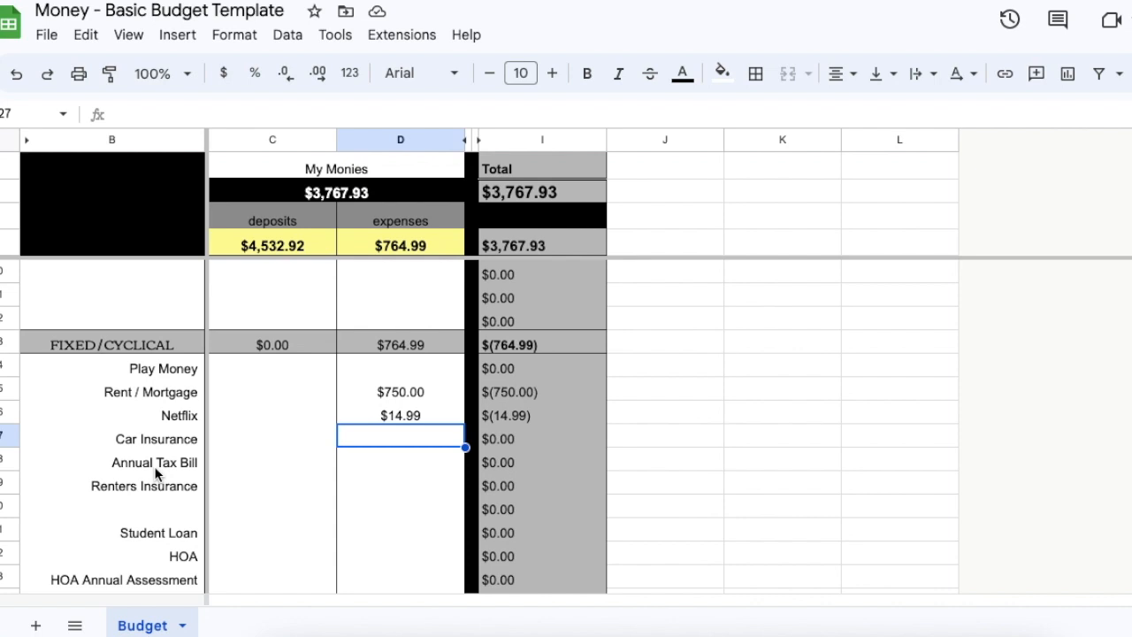
{"action": "scroll", "coordinate": [155, 475], "scroll_direction": "down", "scroll_amount": 1}
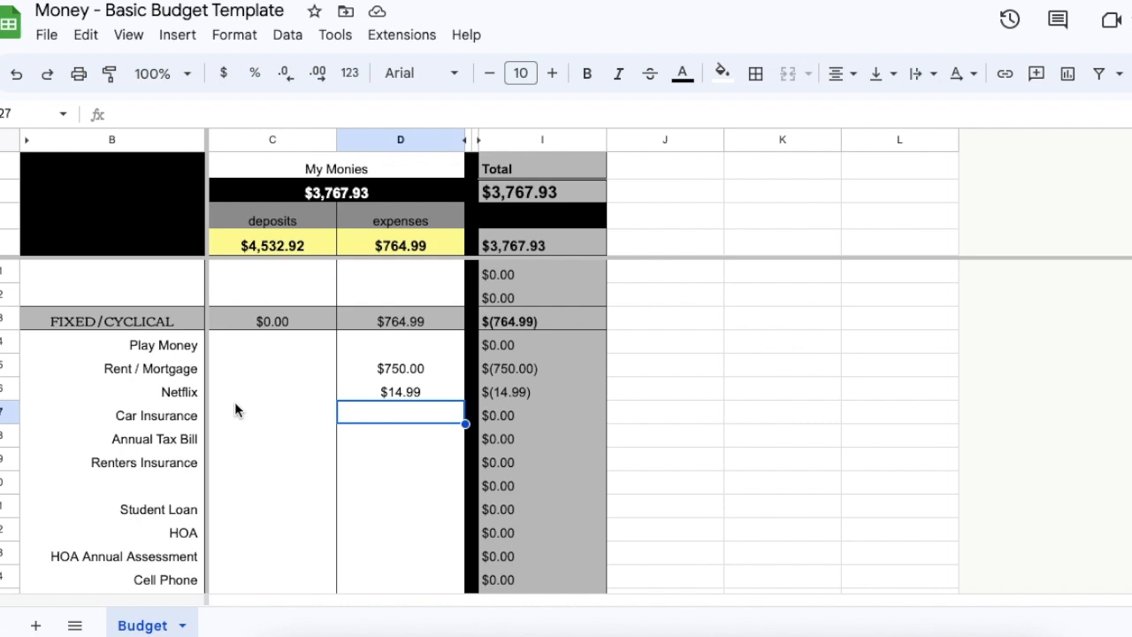
{"action": "type", "text": "="}
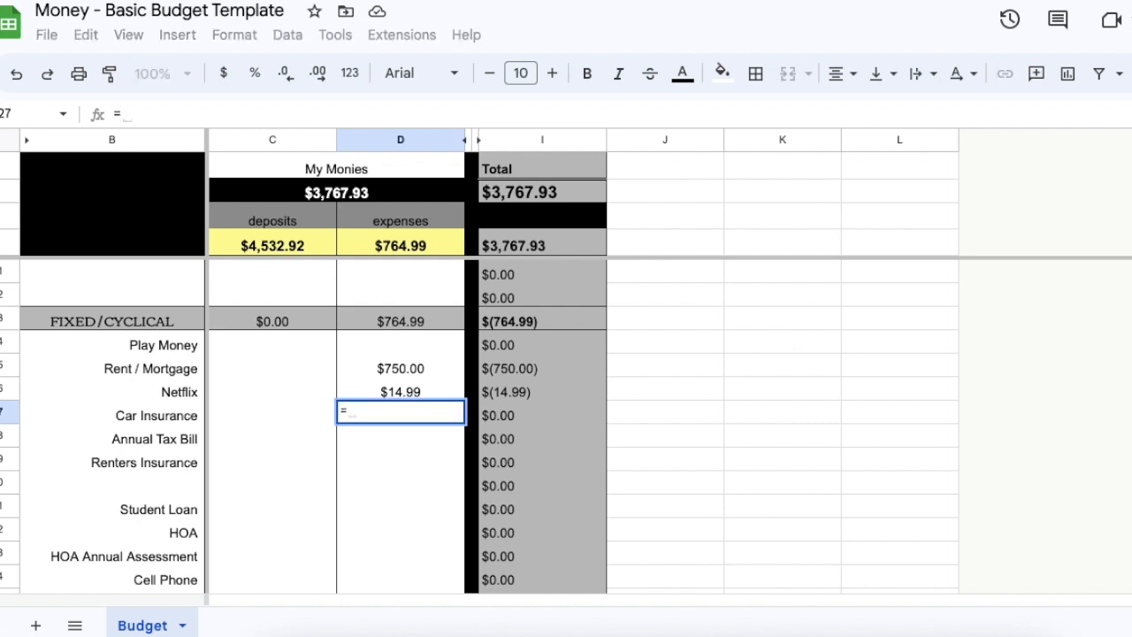
{"action": "type", "text": "600"}
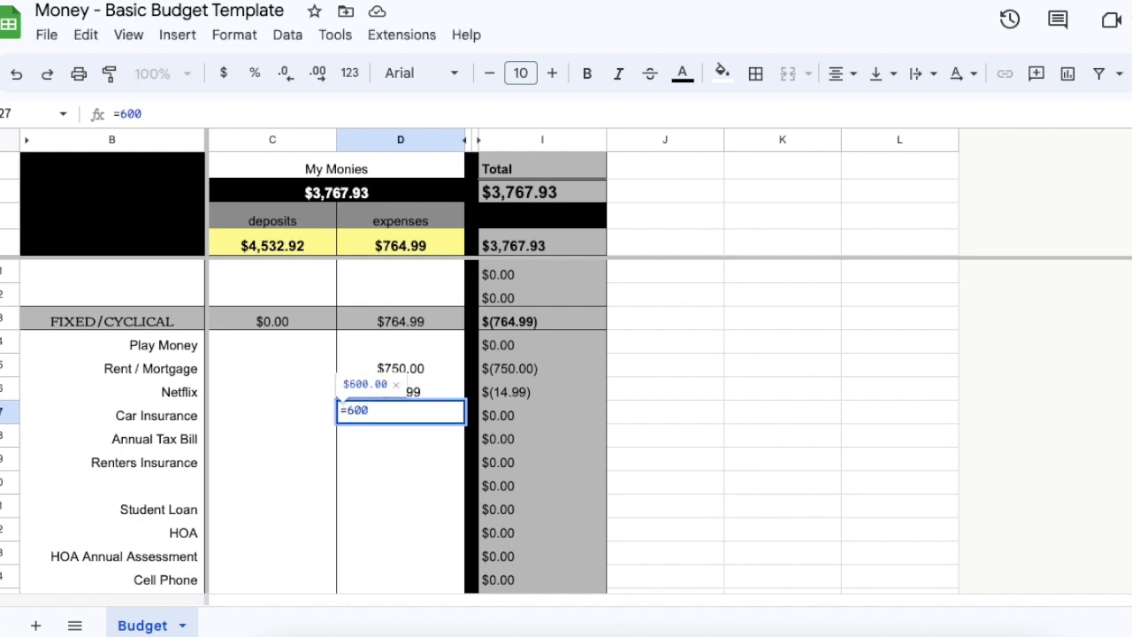
{"action": "key", "text": "BackSpace"}
{"action": "key", "text": "BackSpace"}
{"action": "key", "text": "BackSpace"}
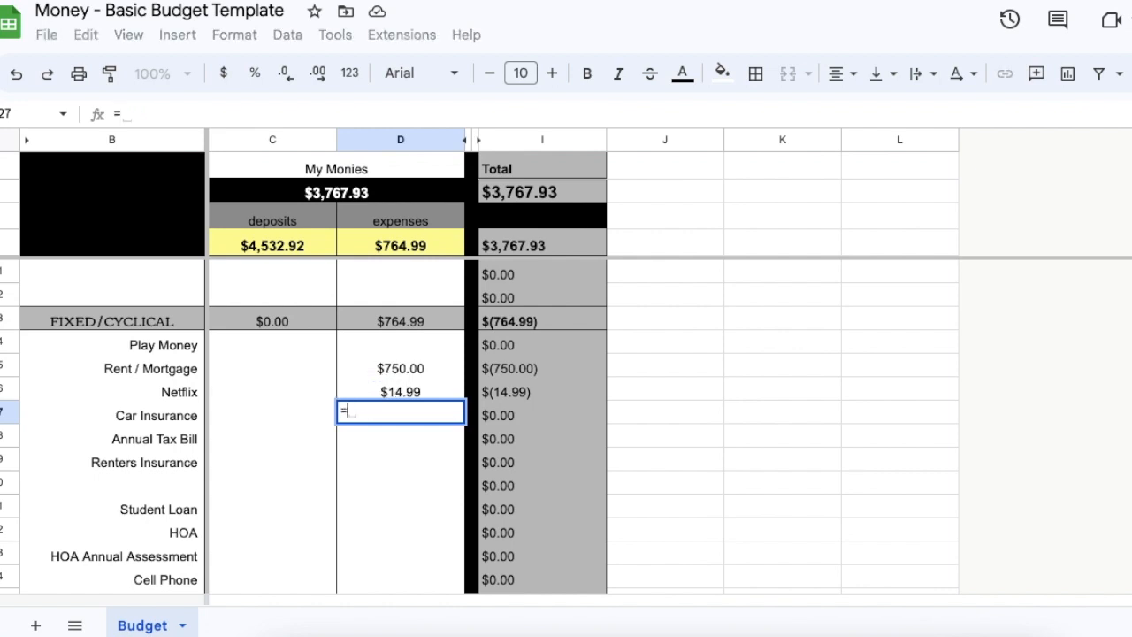
{"action": "type", "text": "600"}
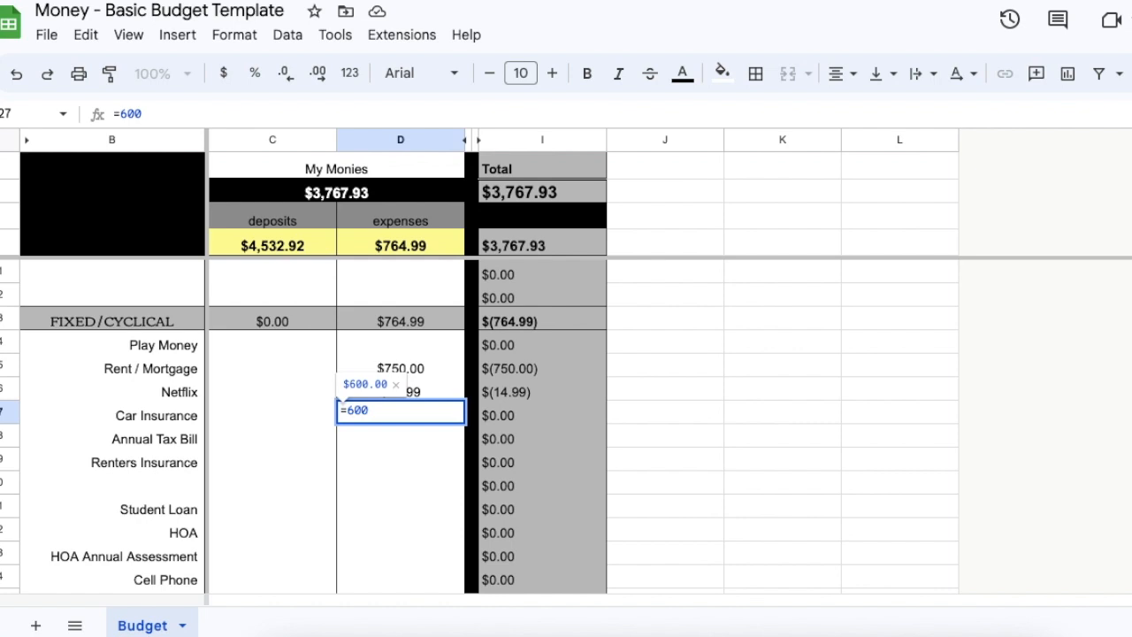
{"action": "type", "text": "/6"}
{"action": "key", "text": "Return"}
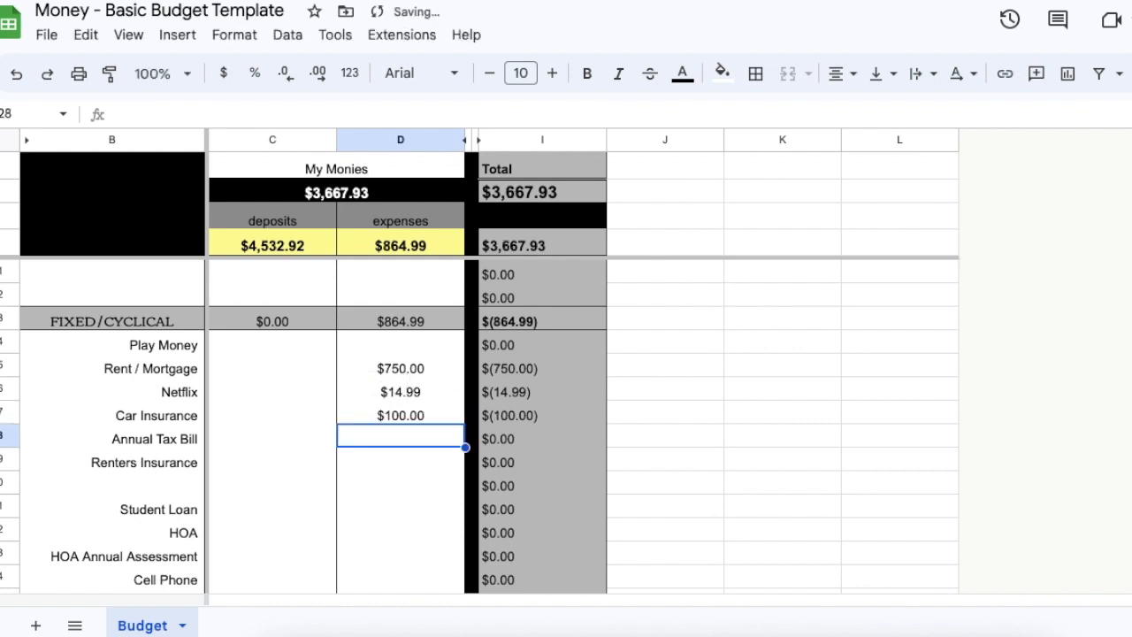
{"action": "left_click", "coordinate": [400, 413]}
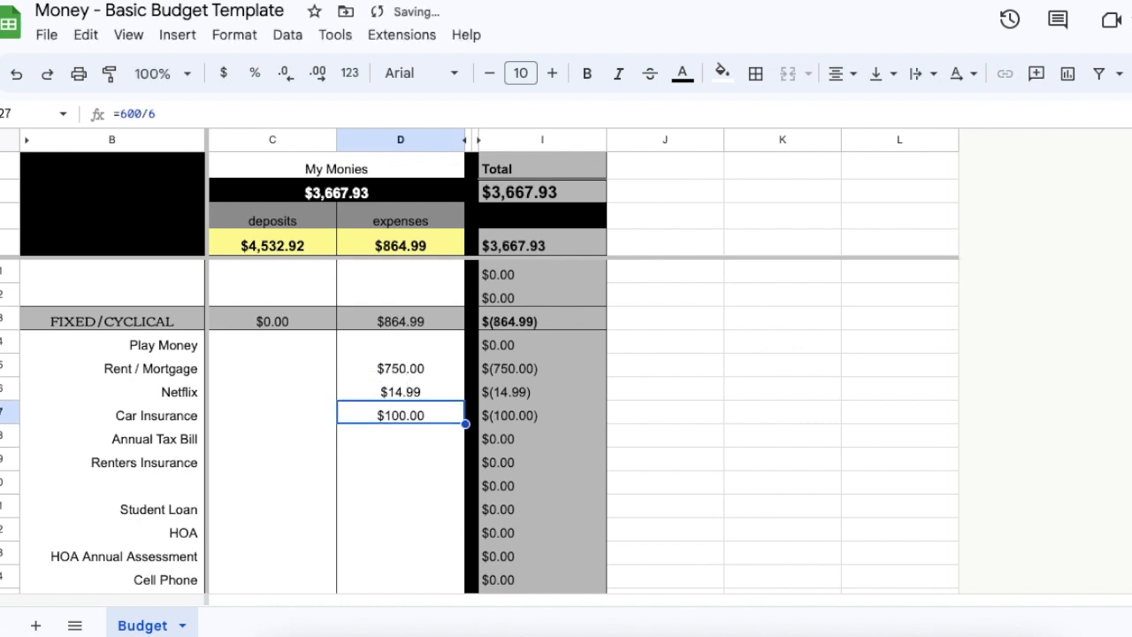
Step: Enter the Annual Tax Bill expense as a monthly share with the formula =2500/12
{"action": "left_click", "coordinate": [399, 437]}
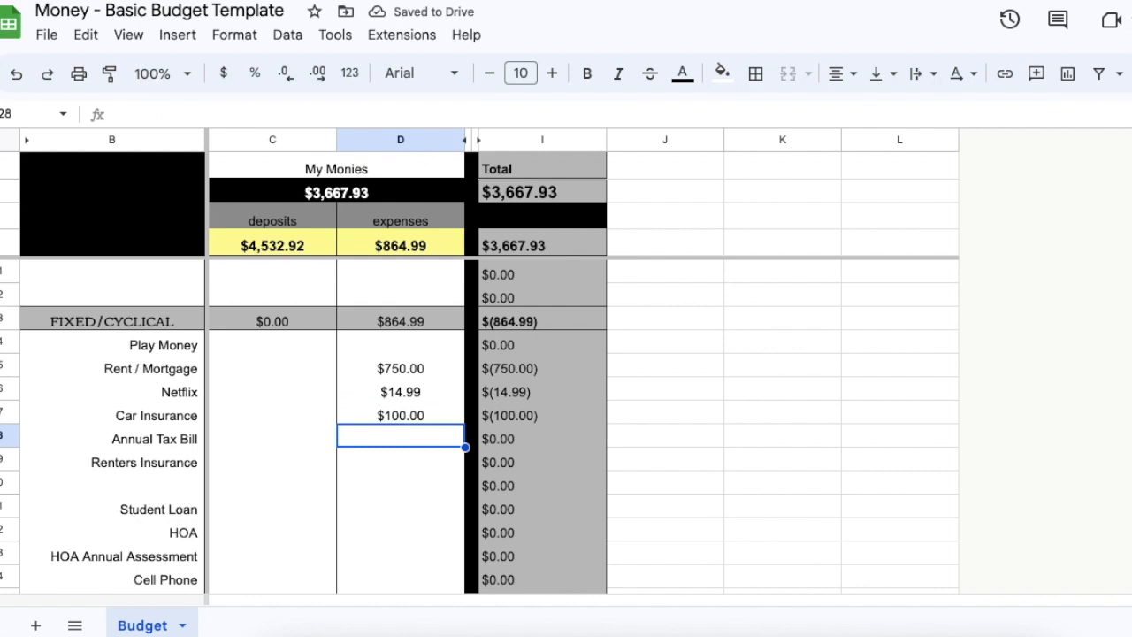
{"action": "type", "text": "="}
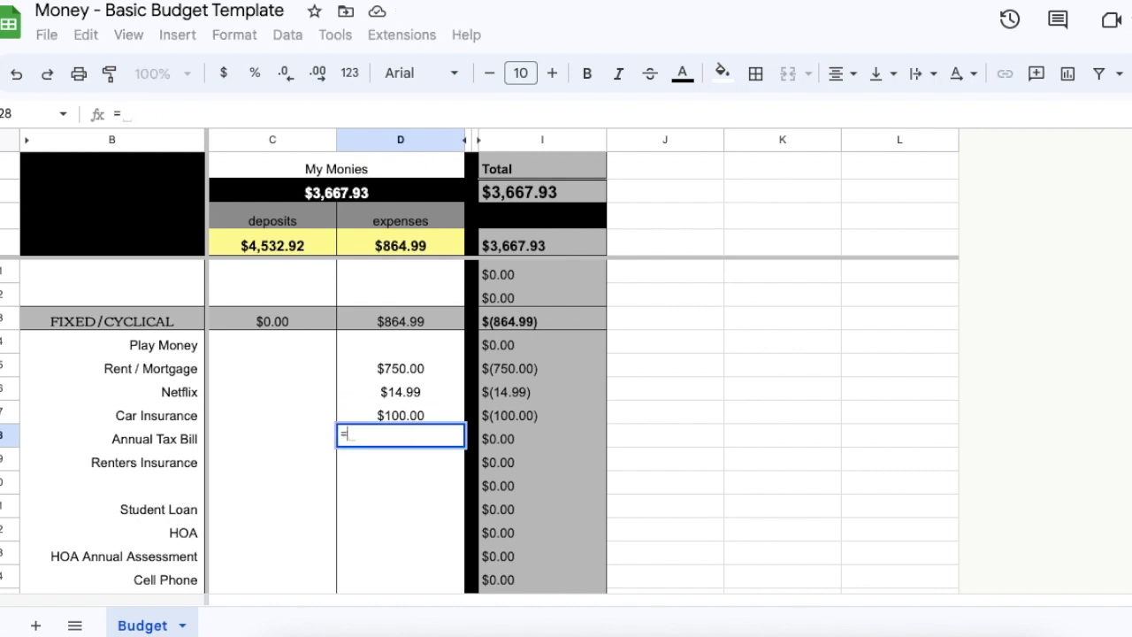
{"action": "type", "text": "2500"}
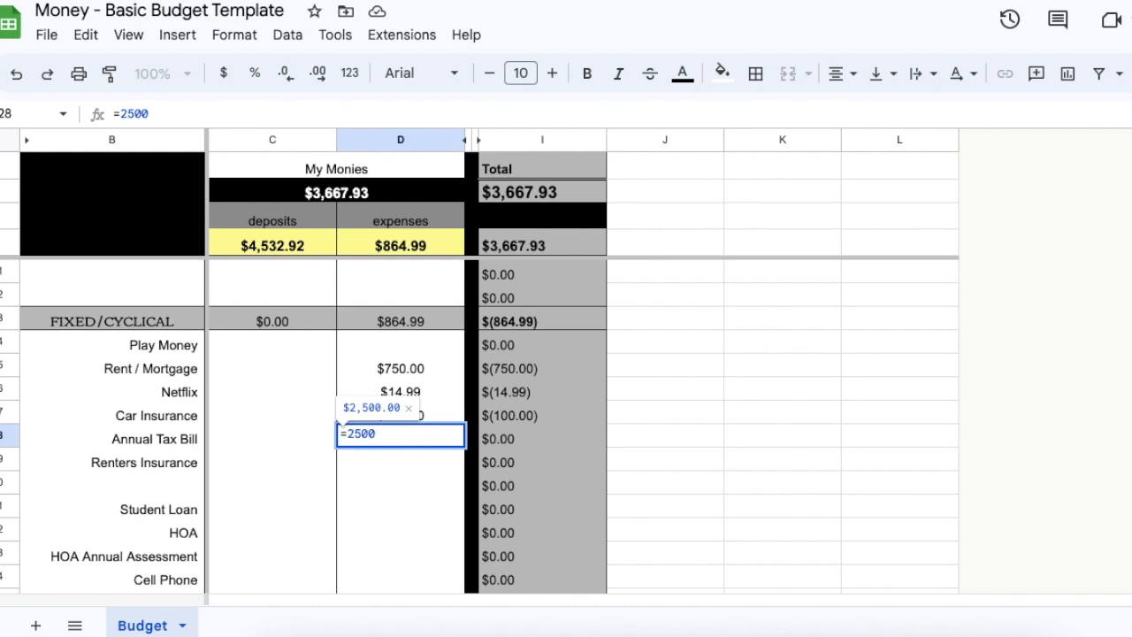
{"action": "type", "text": "/12"}
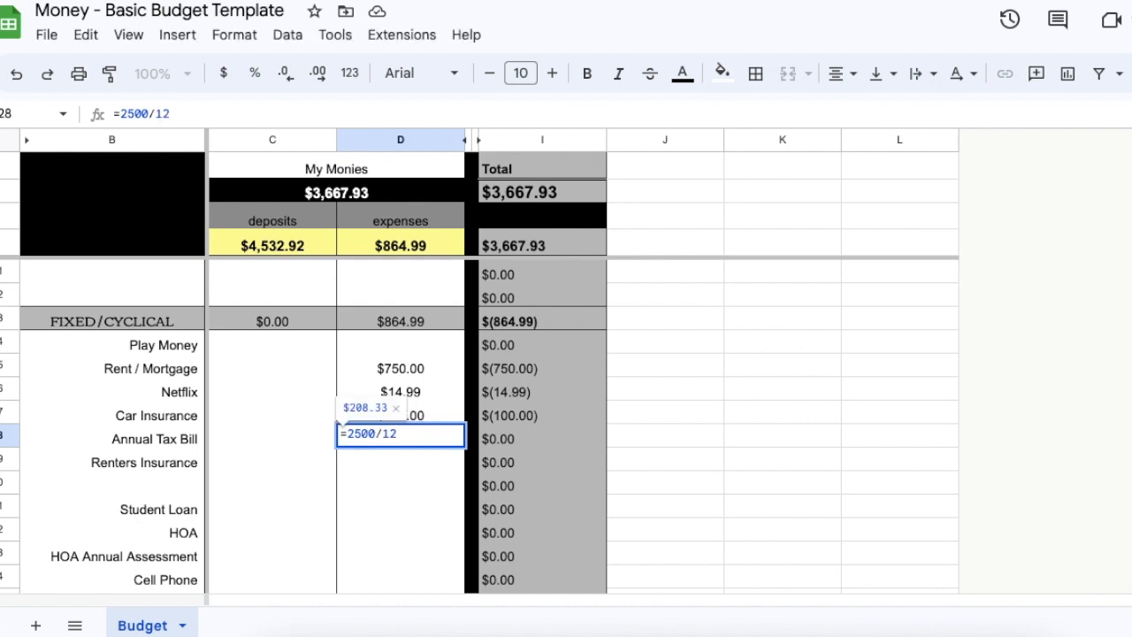
{"action": "key", "text": "Return"}
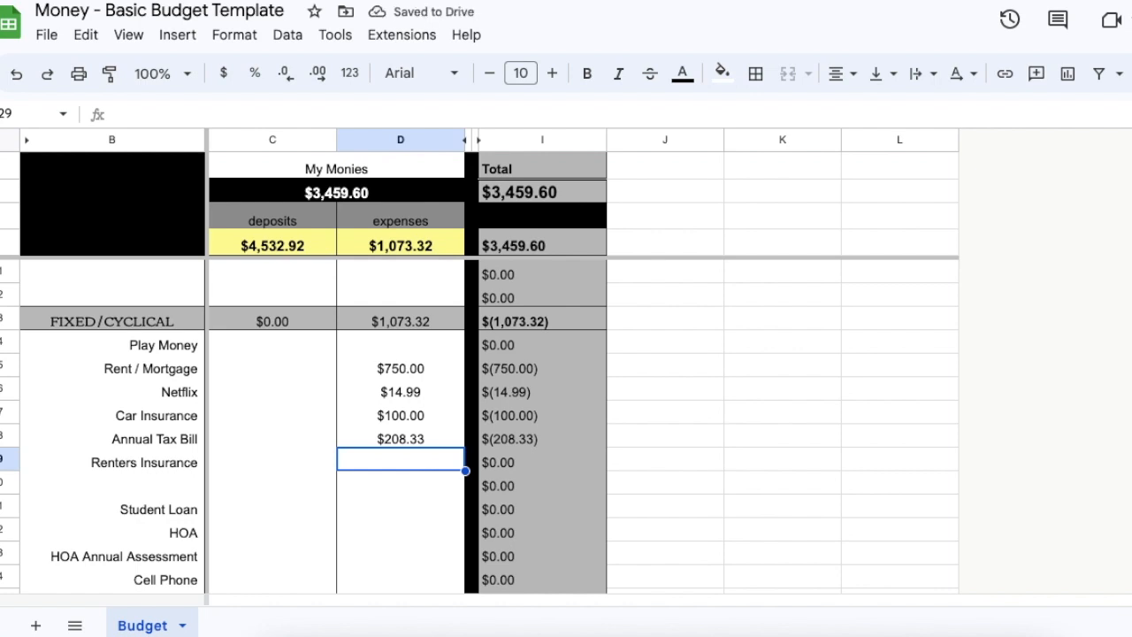
Step: Enter expenses of 50 for Renters Insurance and 250 for Student Loan
{"action": "type", "text": "50"}
{"action": "key", "text": "Return"}
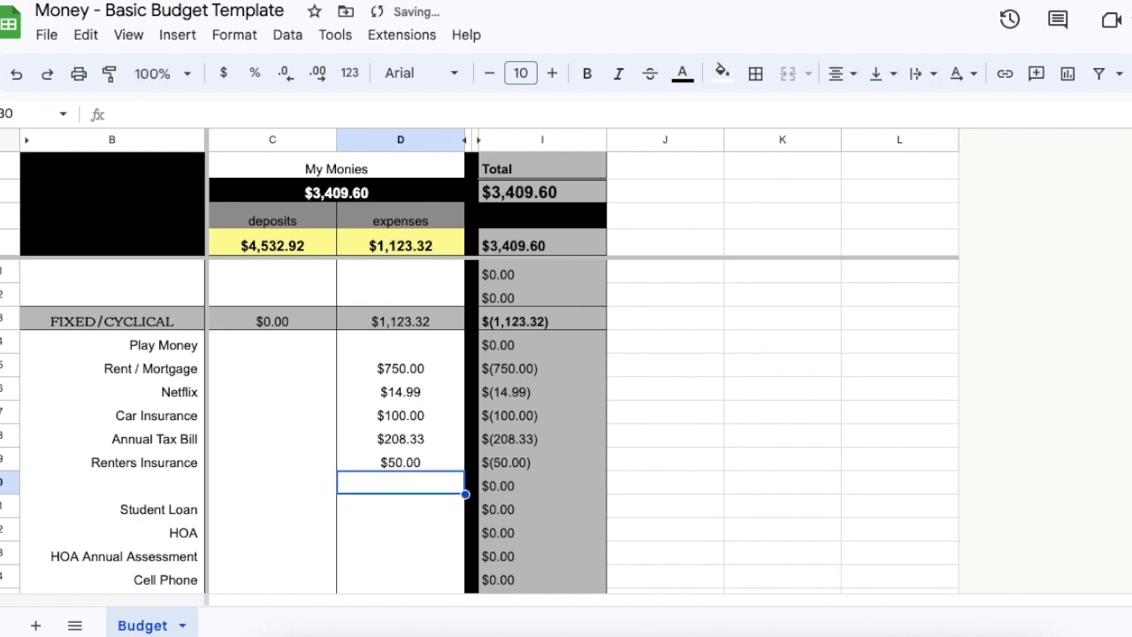
{"action": "left_click", "coordinate": [400, 505]}
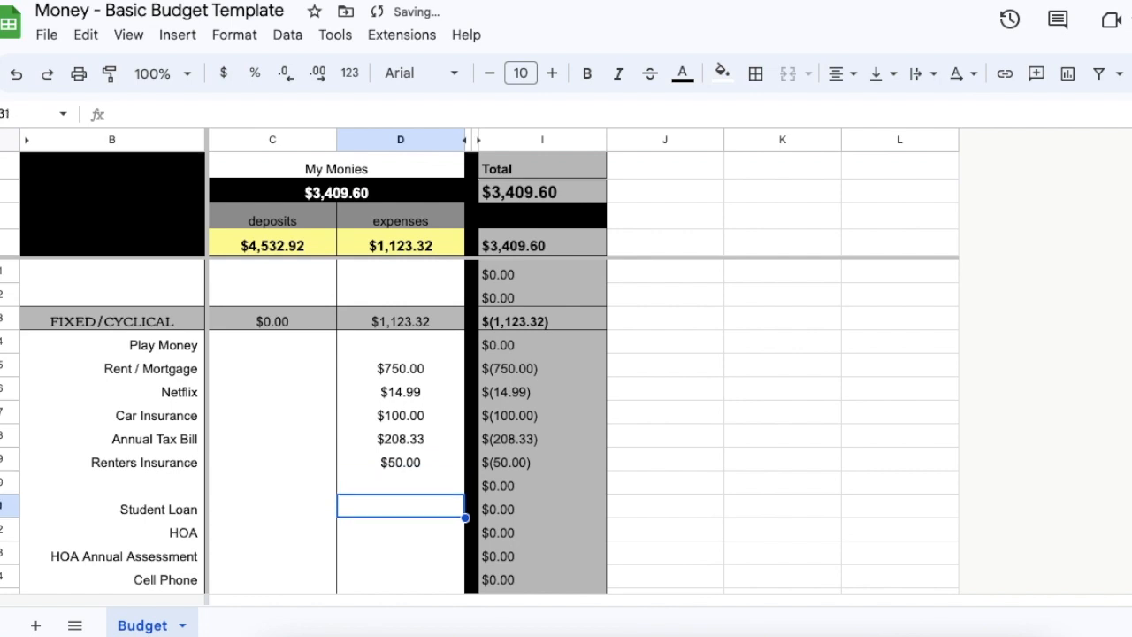
{"action": "type", "text": "250"}
{"action": "key", "text": "Return"}
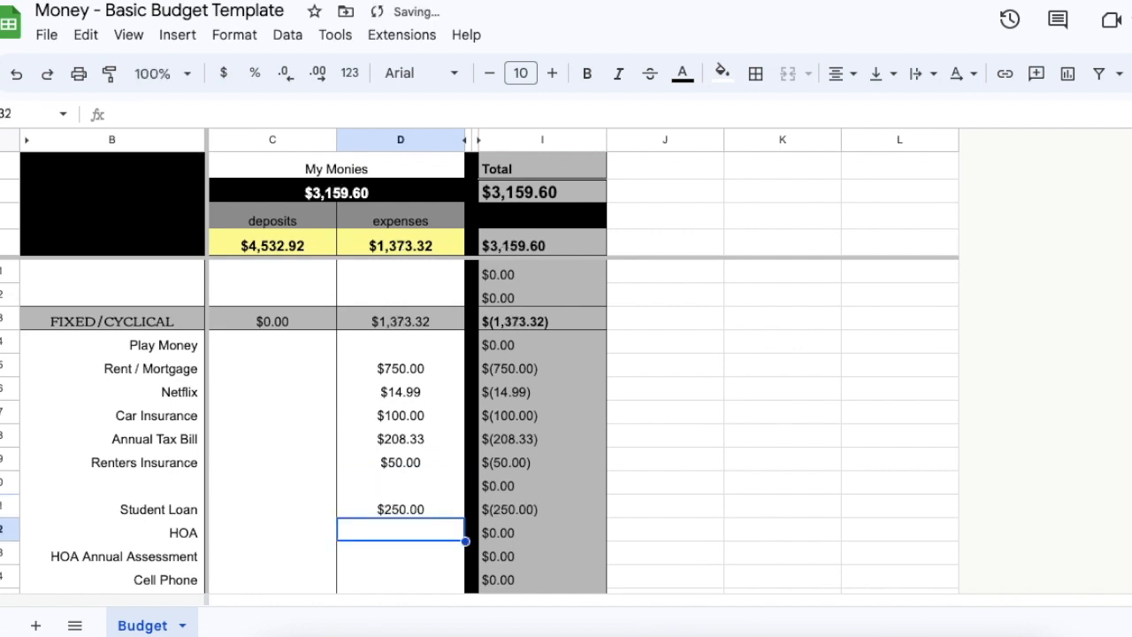
Step: Enter expenses of 200 for HOA and 80 for Cell Phone, leaving HOA Annual Assessment blank
{"action": "scroll", "coordinate": [248, 432], "scroll_direction": "down", "scroll_amount": 2}
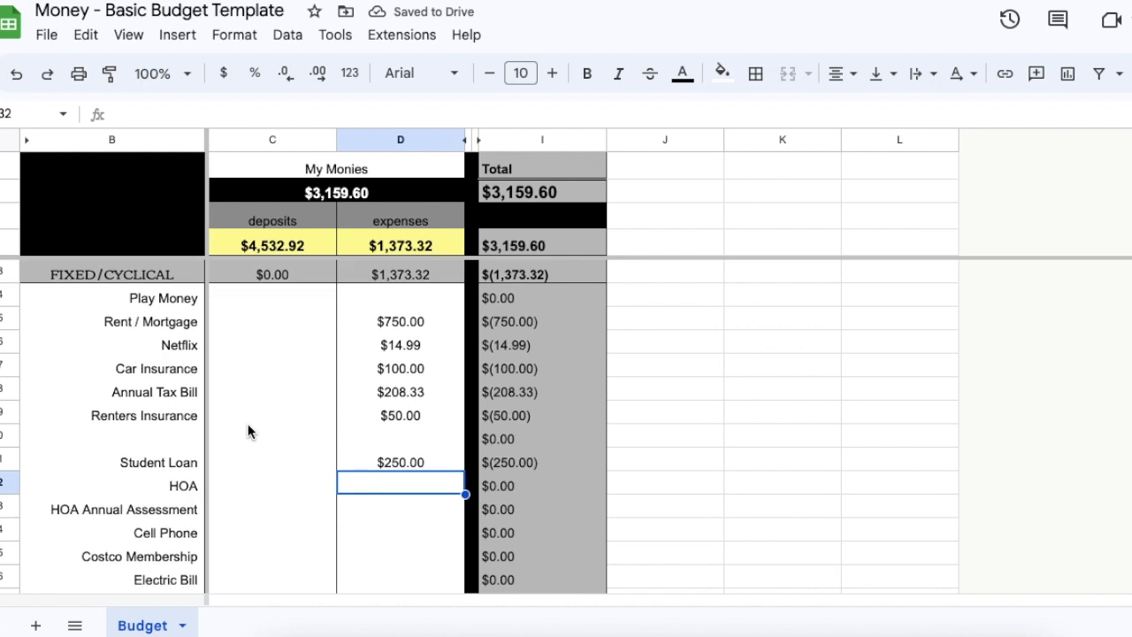
{"action": "type", "text": "200"}
{"action": "key", "text": "Return"}
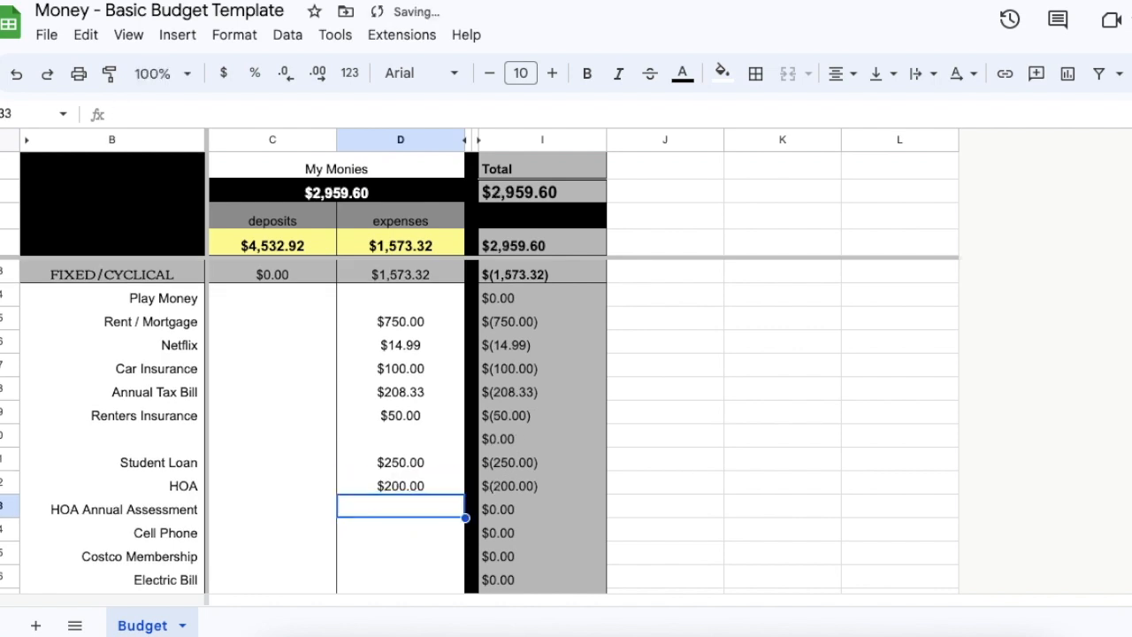
{"action": "left_click", "coordinate": [399, 529]}
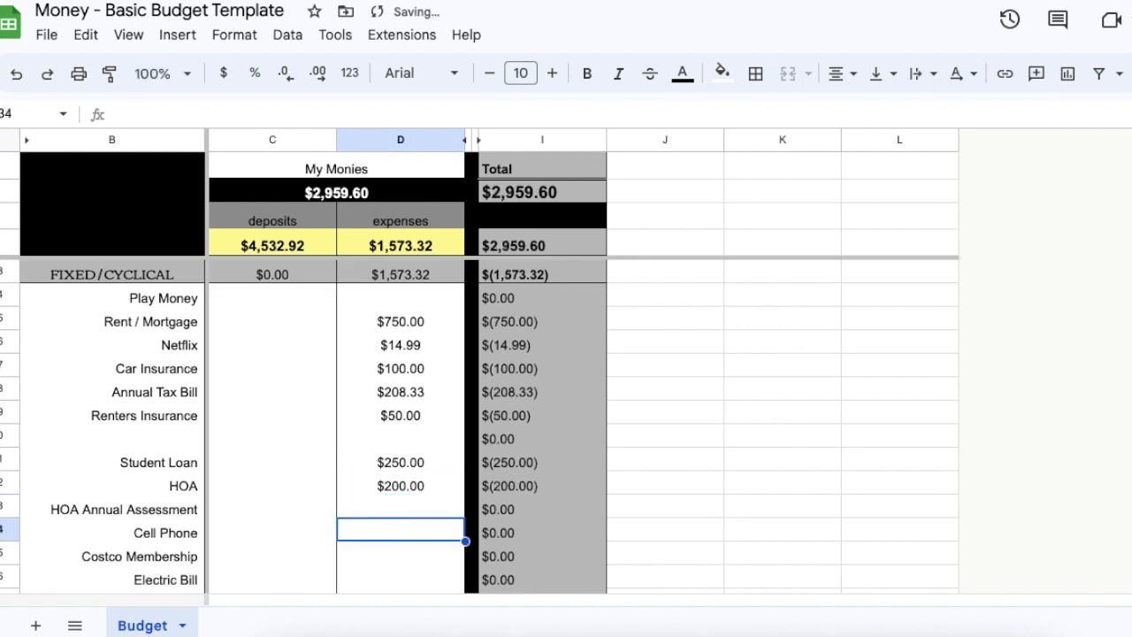
{"action": "type", "text": "80"}
{"action": "key", "text": "Return"}
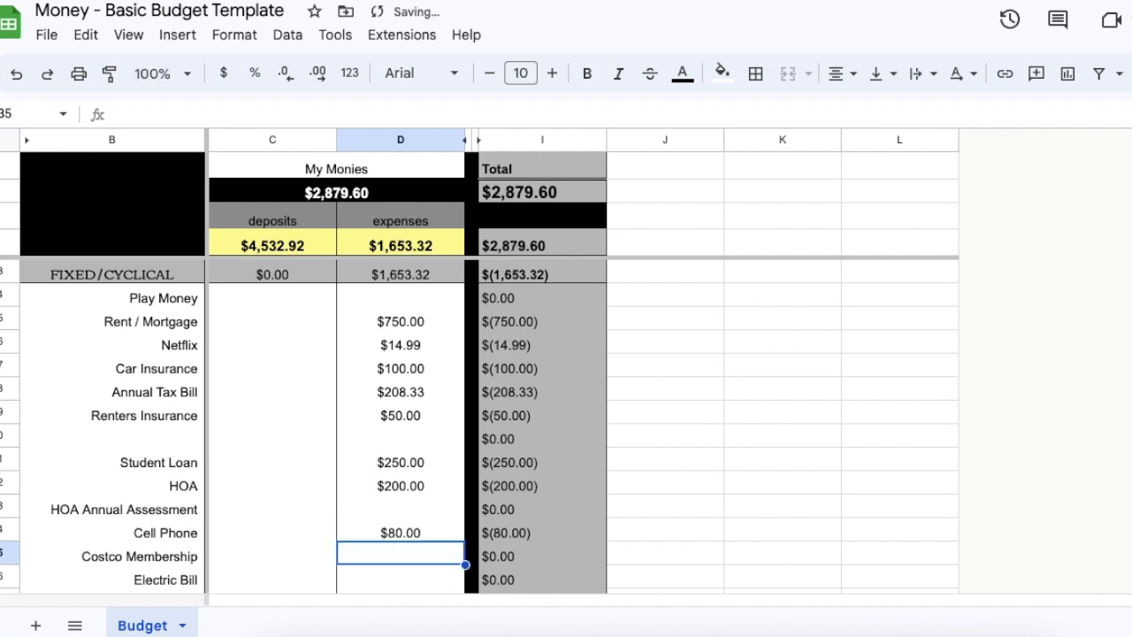
Step: Enter the Costco Membership expense as a monthly share with the formula =100/12 and check the formula in its cell
{"action": "scroll", "coordinate": [332, 416], "scroll_direction": "down", "scroll_amount": 3}
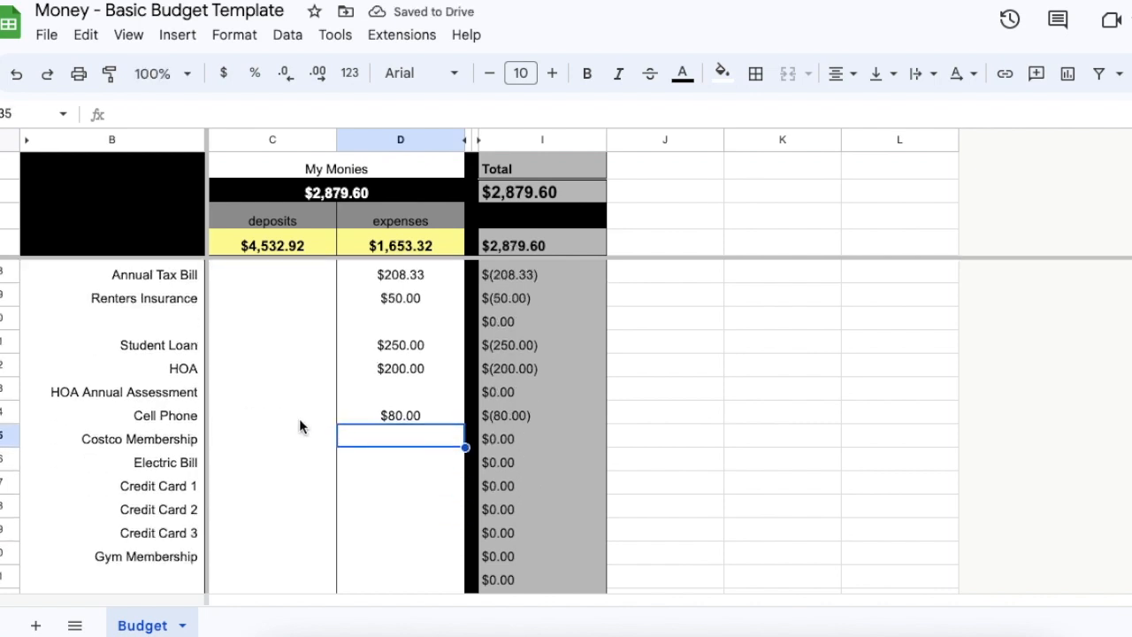
{"action": "type", "text": "=100"}
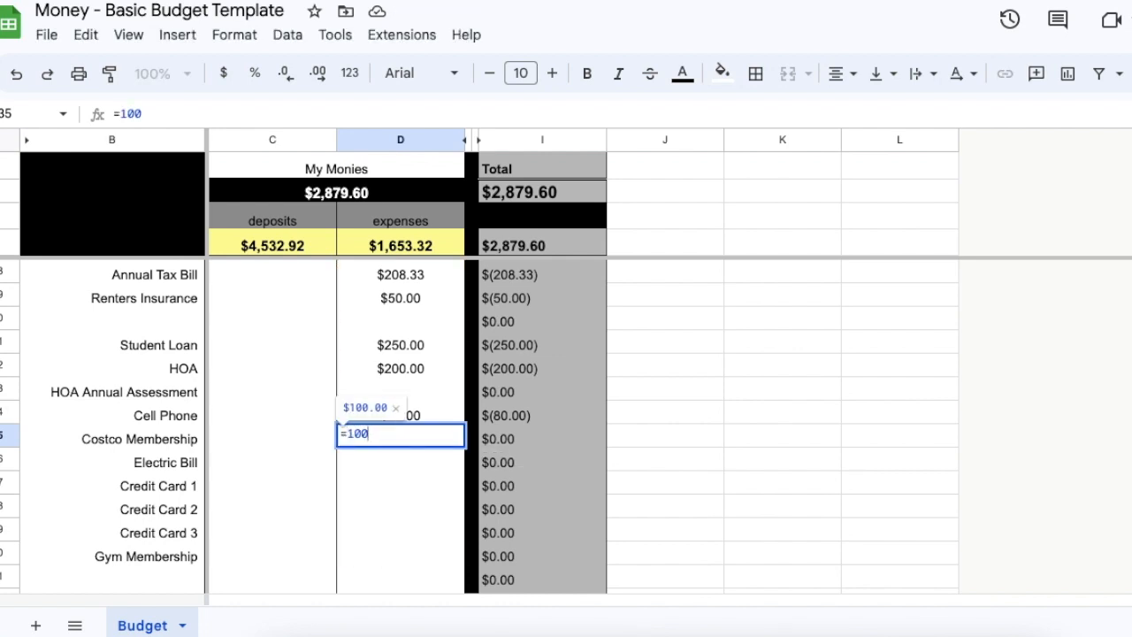
{"action": "type", "text": "/12"}
{"action": "key", "text": "Return"}
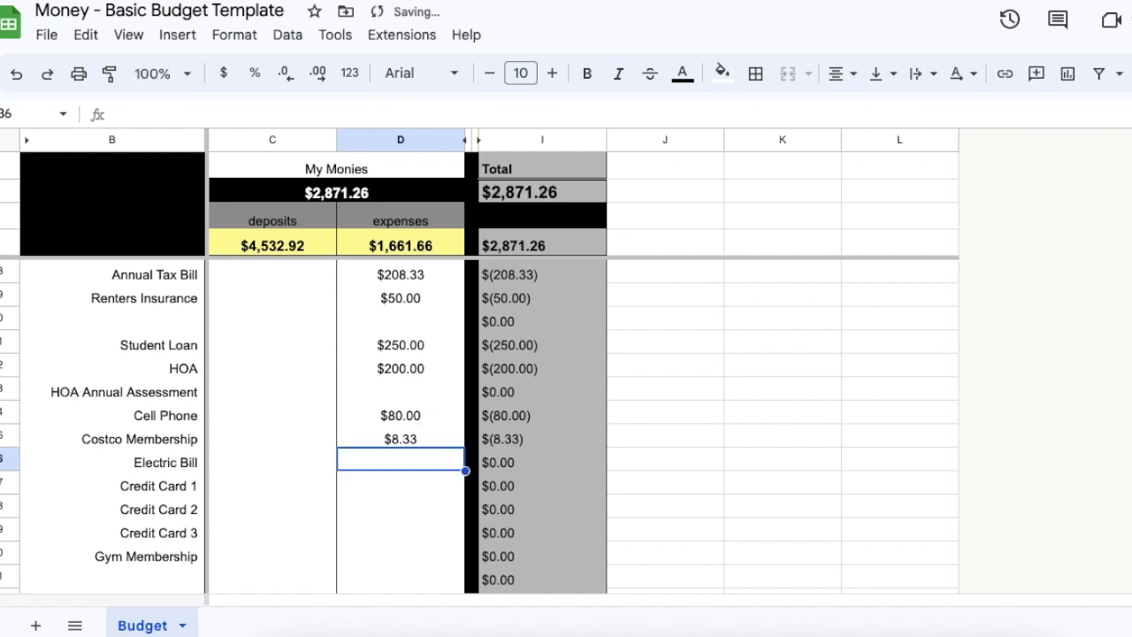
{"action": "left_click", "coordinate": [399, 438]}
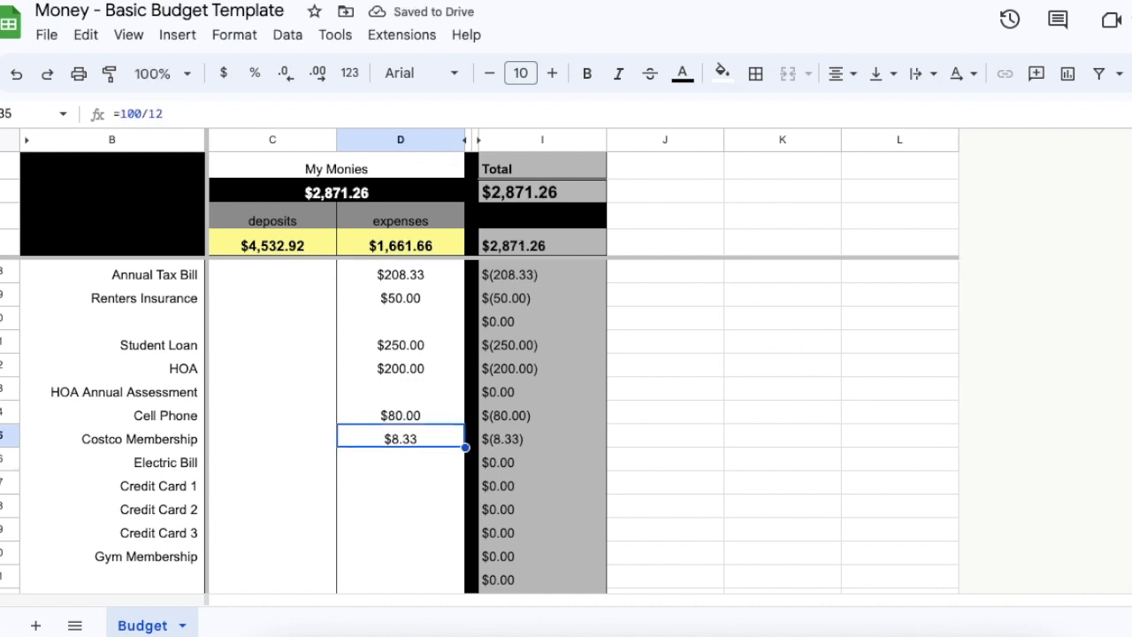
Step: Enter expenses of 35 for Electric Bill and 50 for Credit Card 1
{"action": "left_click", "coordinate": [400, 461]}
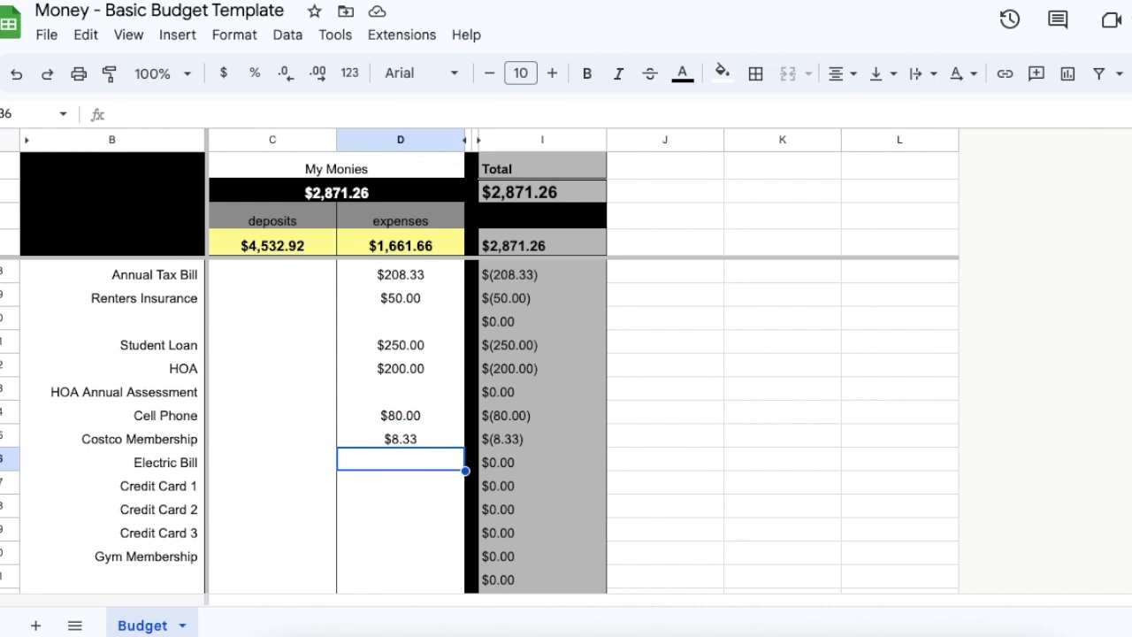
{"action": "type", "text": "35"}
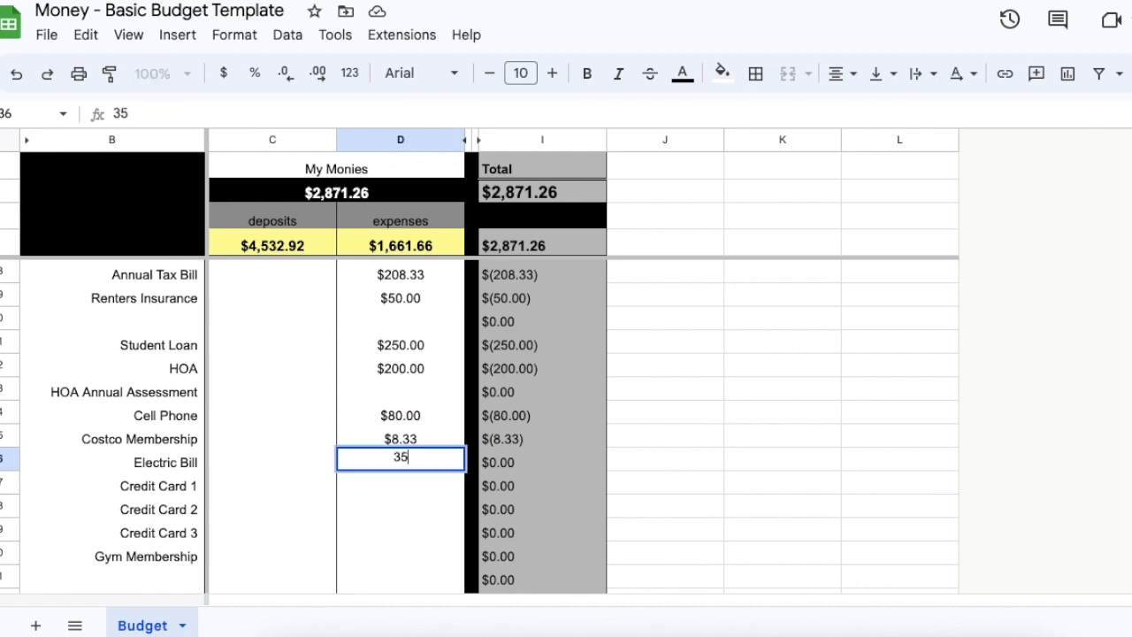
{"action": "key", "text": "Return"}
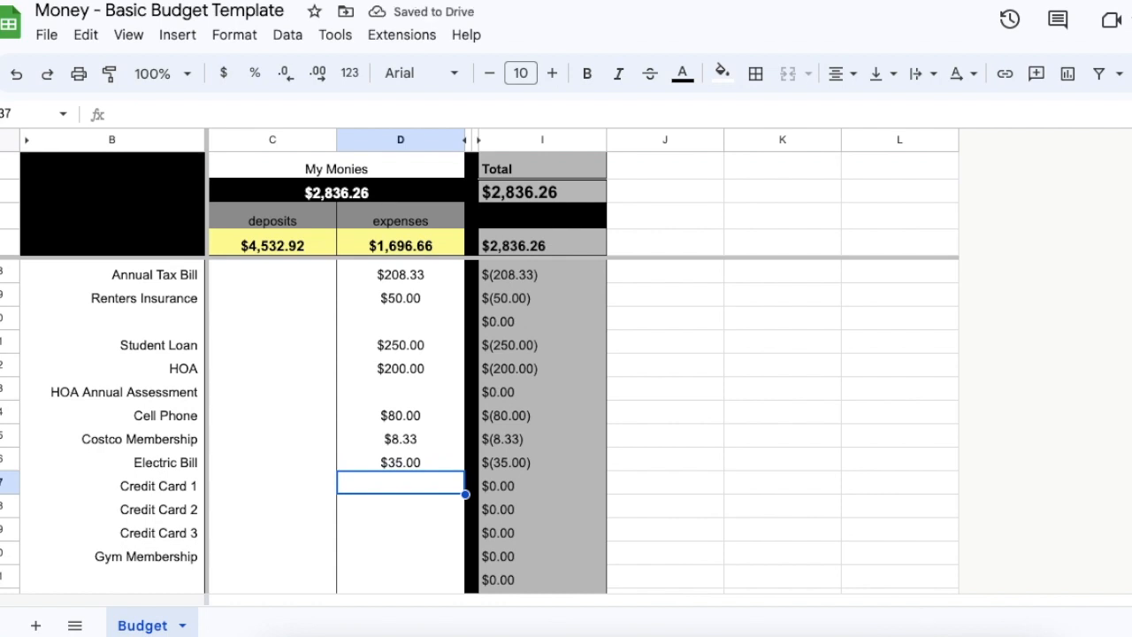
{"action": "type", "text": "50"}
{"action": "key", "text": "Return"}
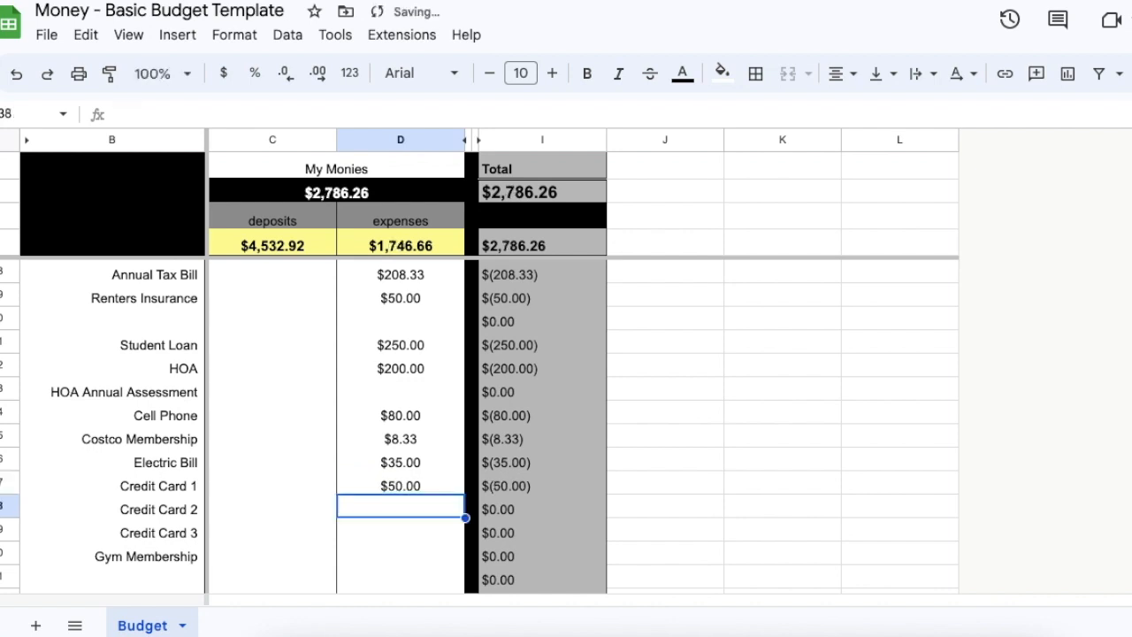
Step: Enter expenses of 65 for Credit Card 2 and 100 for Gym Membership, leaving Credit Card 3 blank
{"action": "type", "text": "65"}
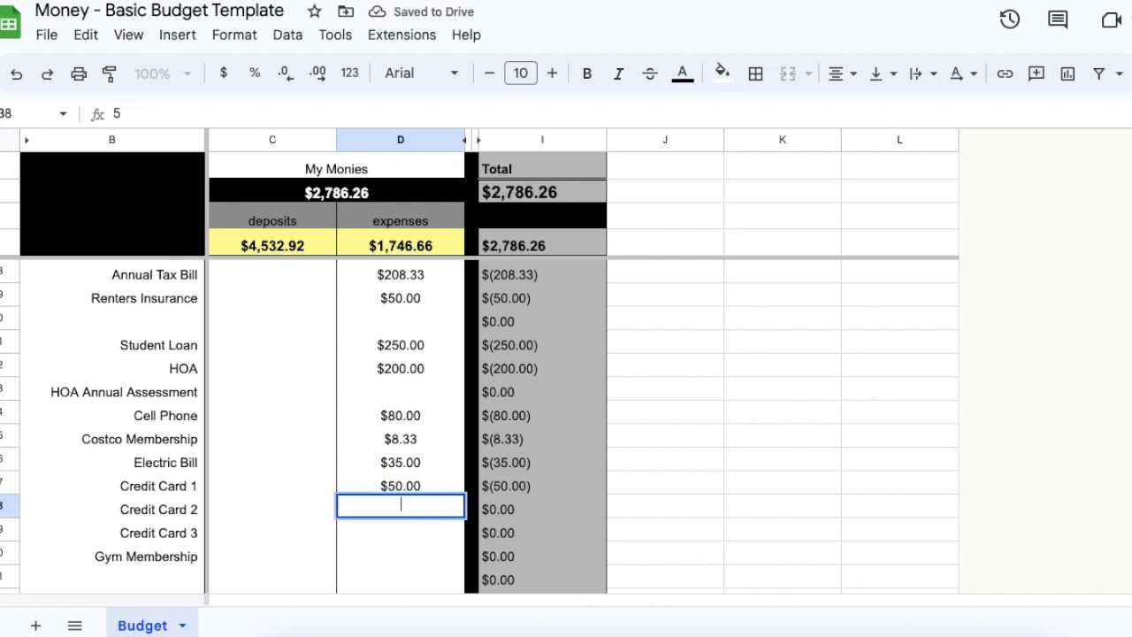
{"action": "key", "text": "Return"}
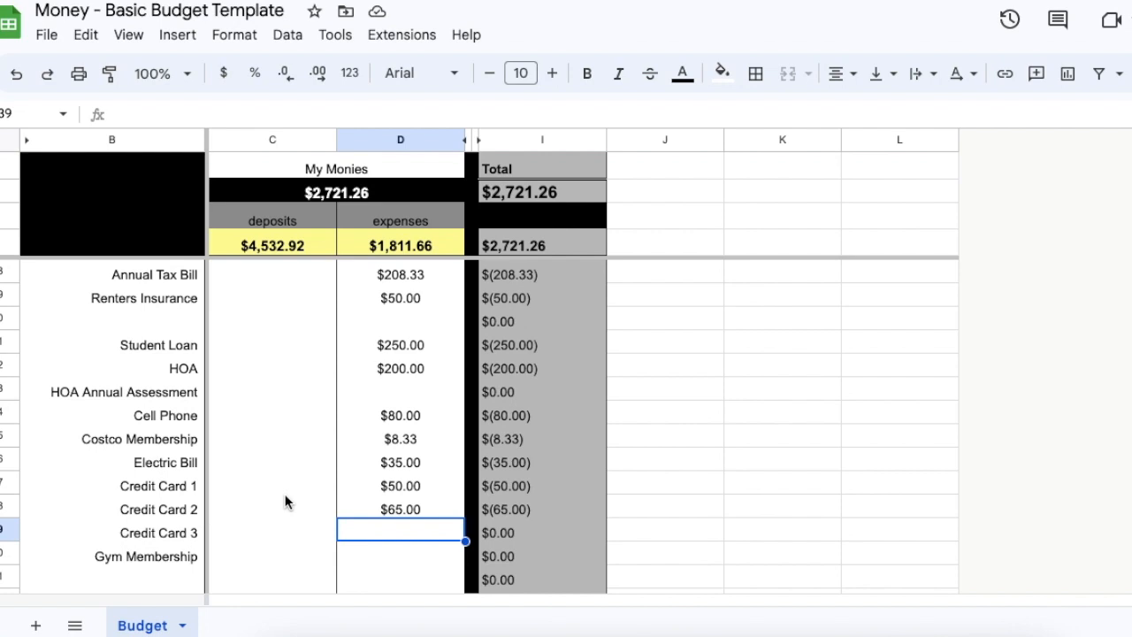
{"action": "left_click", "coordinate": [369, 554]}
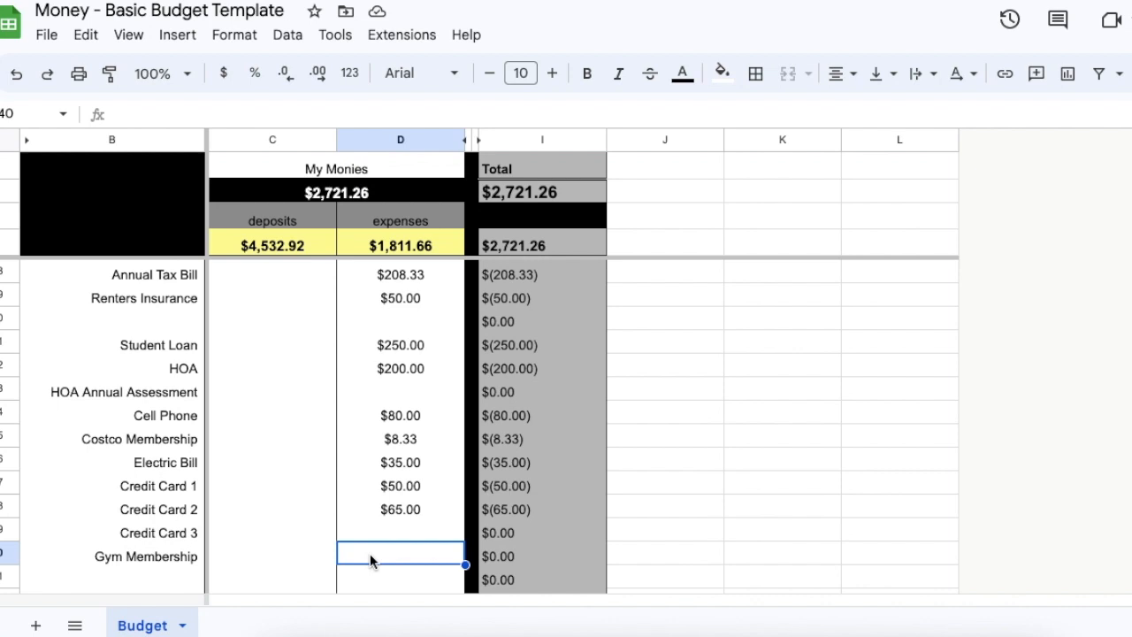
{"action": "type", "text": "100"}
{"action": "key", "text": "Return"}
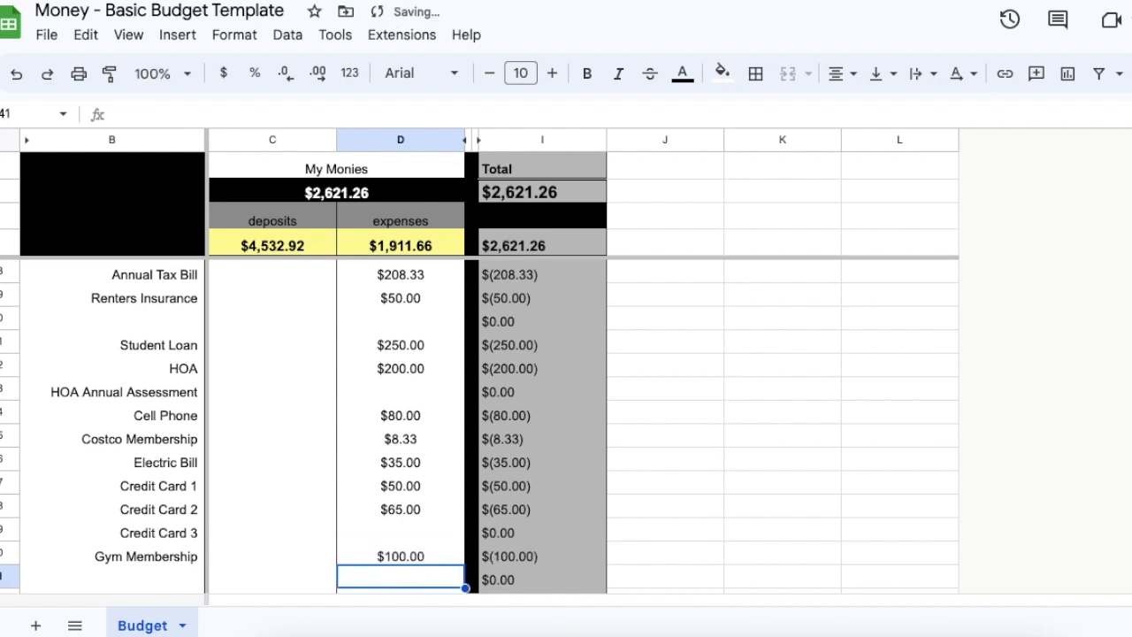
Step: Review the budget from the Fixed/Cyclical expenses up to Income, and select the Savings Accounts section from its heading to its last row
{"action": "scroll", "coordinate": [338, 450], "scroll_direction": "up", "scroll_amount": 2}
{"action": "scroll", "coordinate": [338, 450], "scroll_direction": "up", "scroll_amount": 2}
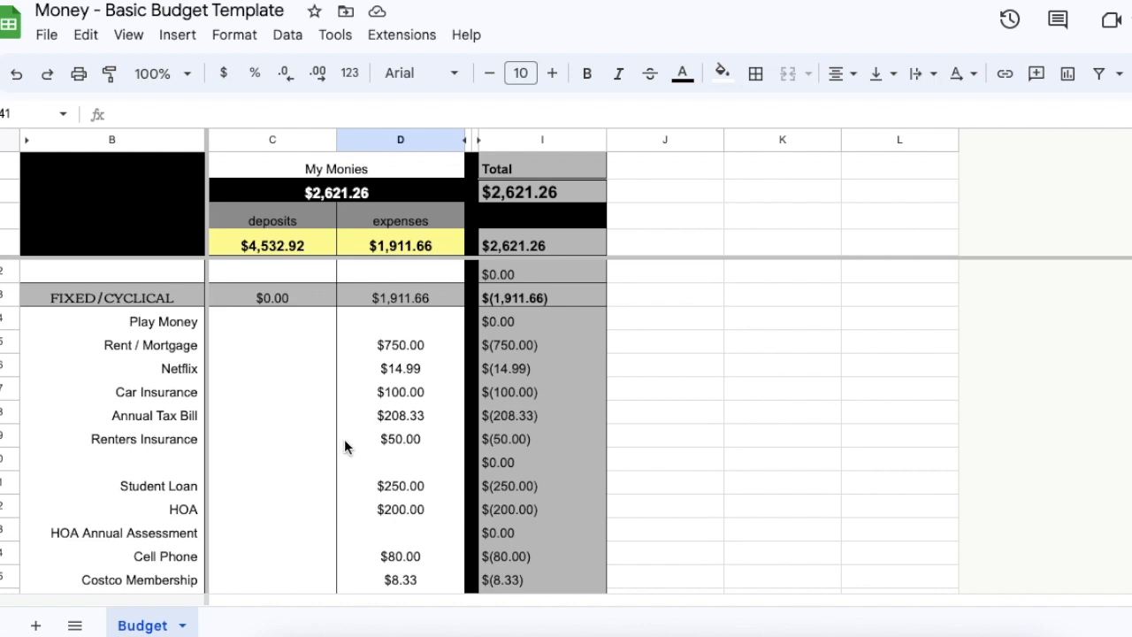
{"action": "scroll", "coordinate": [344, 438], "scroll_direction": "up", "scroll_amount": 5}
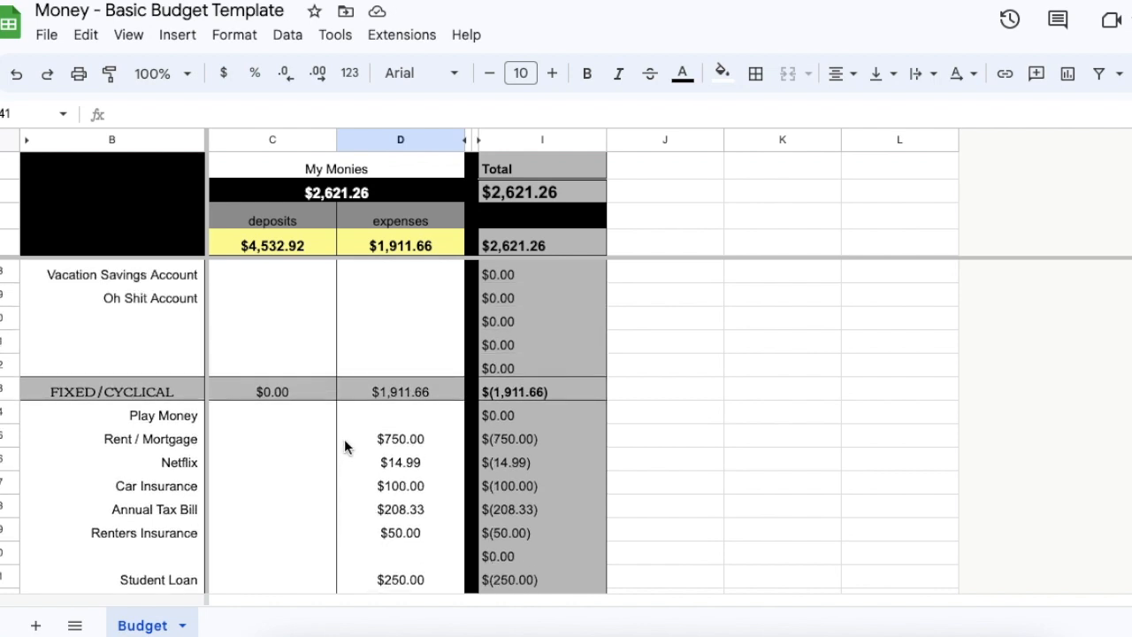
{"action": "scroll", "coordinate": [344, 438], "scroll_direction": "up", "scroll_amount": 1}
{"action": "scroll", "coordinate": [344, 439], "scroll_direction": "down", "scroll_amount": 1}
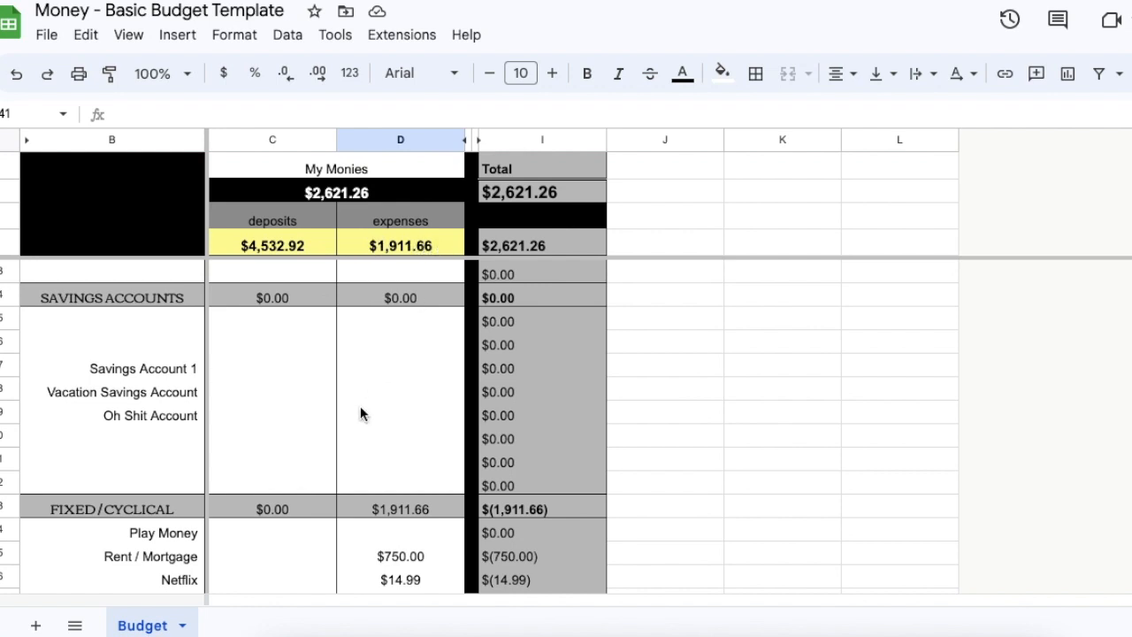
{"action": "scroll", "coordinate": [360, 413], "scroll_direction": "up", "scroll_amount": 3}
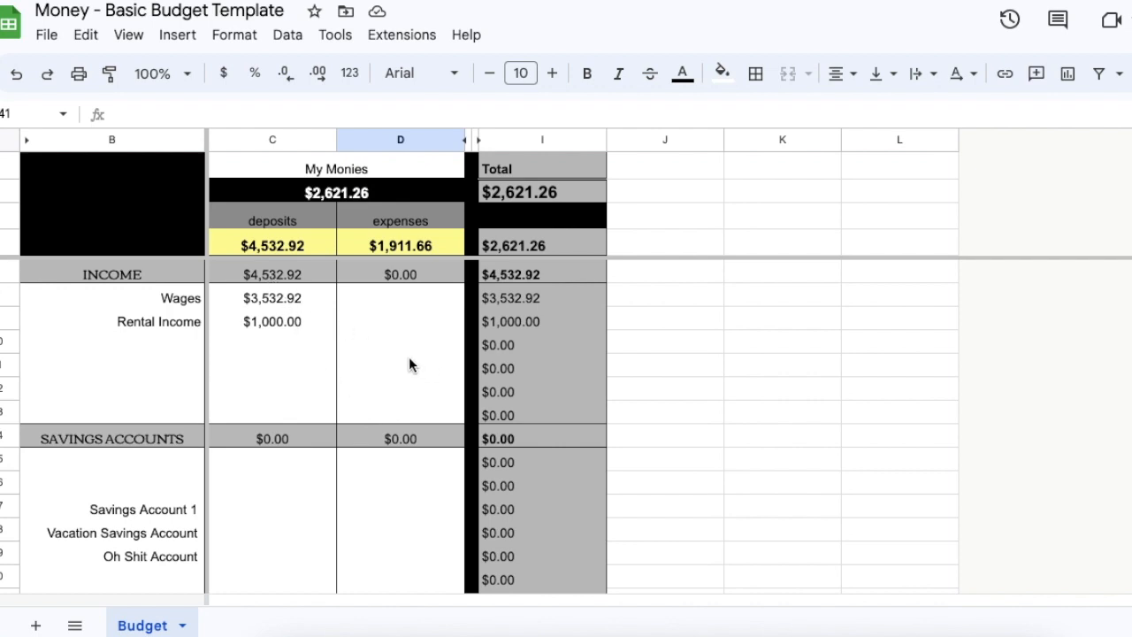
{"action": "scroll", "coordinate": [408, 365], "scroll_direction": "down", "scroll_amount": 1}
{"action": "scroll", "coordinate": [409, 365], "scroll_direction": "down", "scroll_amount": 3}
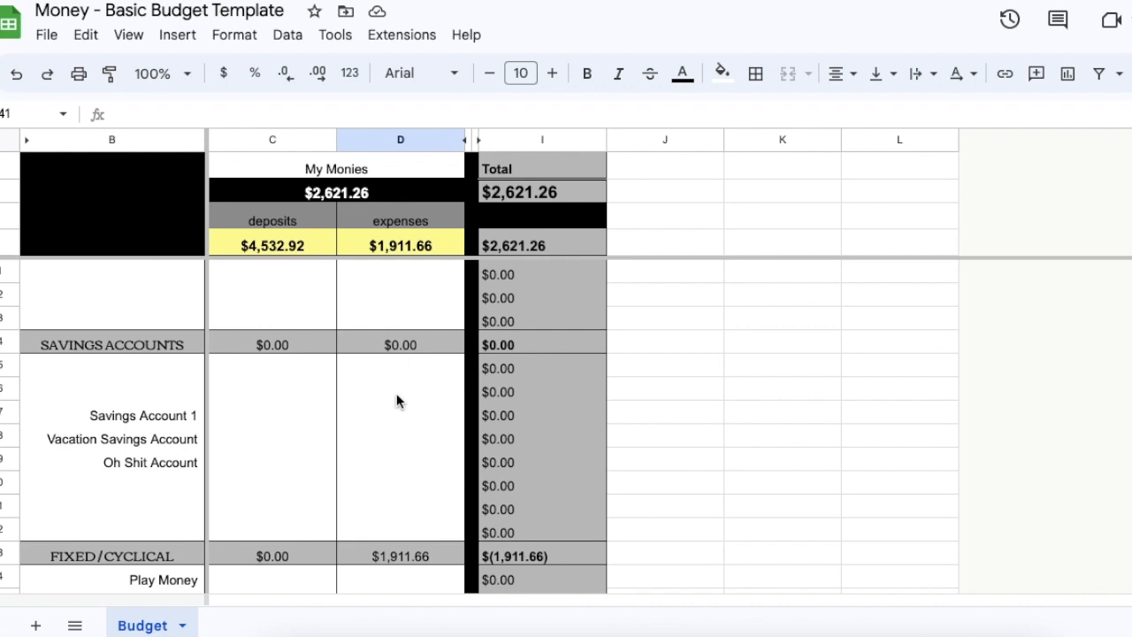
{"action": "scroll", "coordinate": [396, 394], "scroll_direction": "down", "scroll_amount": 3}
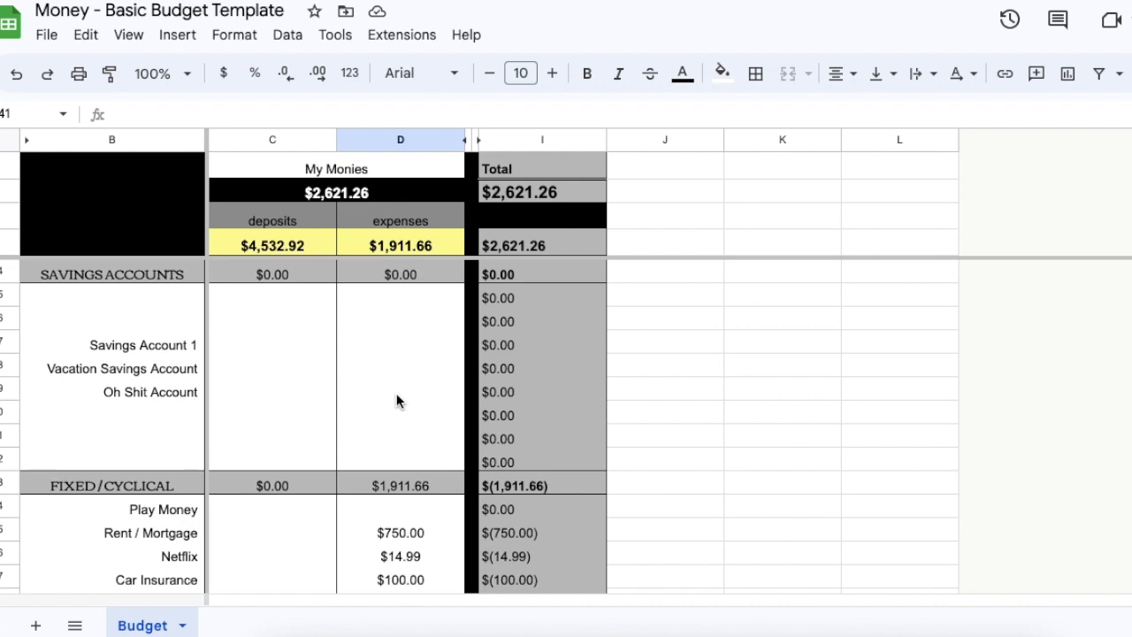
{"action": "scroll", "coordinate": [396, 400], "scroll_direction": "up", "scroll_amount": 1}
{"action": "left_click_drag", "start_coordinate": [114, 297], "coordinate": [392, 470]}
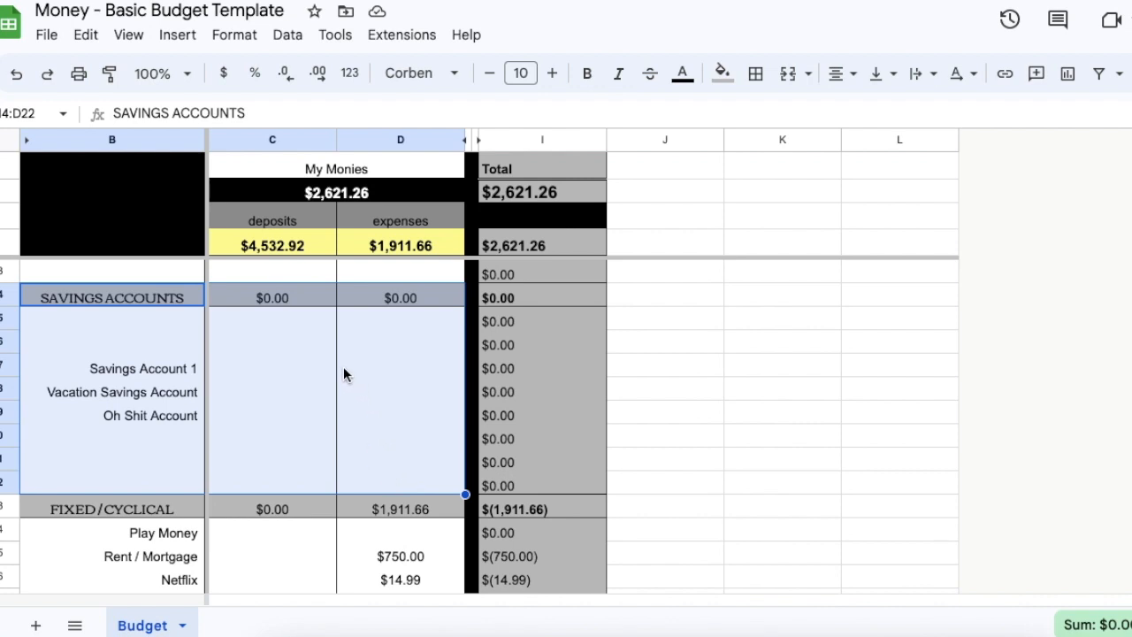
Step: Enter savings contributions as expenses of 150 for Vacation Savings Account and 250 for Oh Shit Account
{"action": "left_click", "coordinate": [156, 395]}
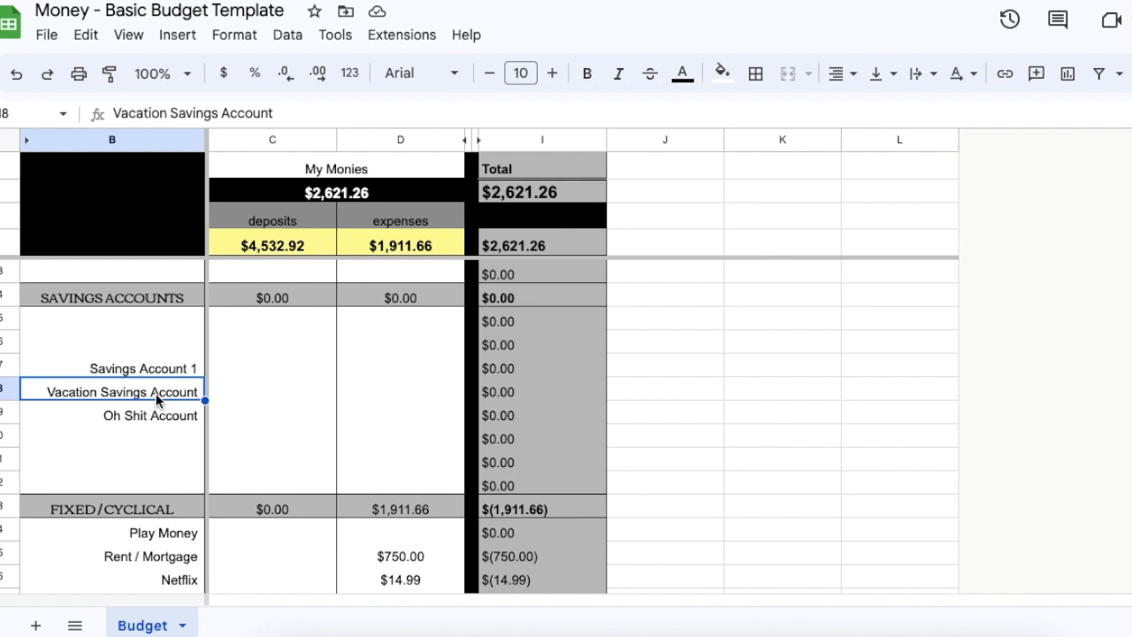
{"action": "key", "text": "Right"}
{"action": "key", "text": "Right"}
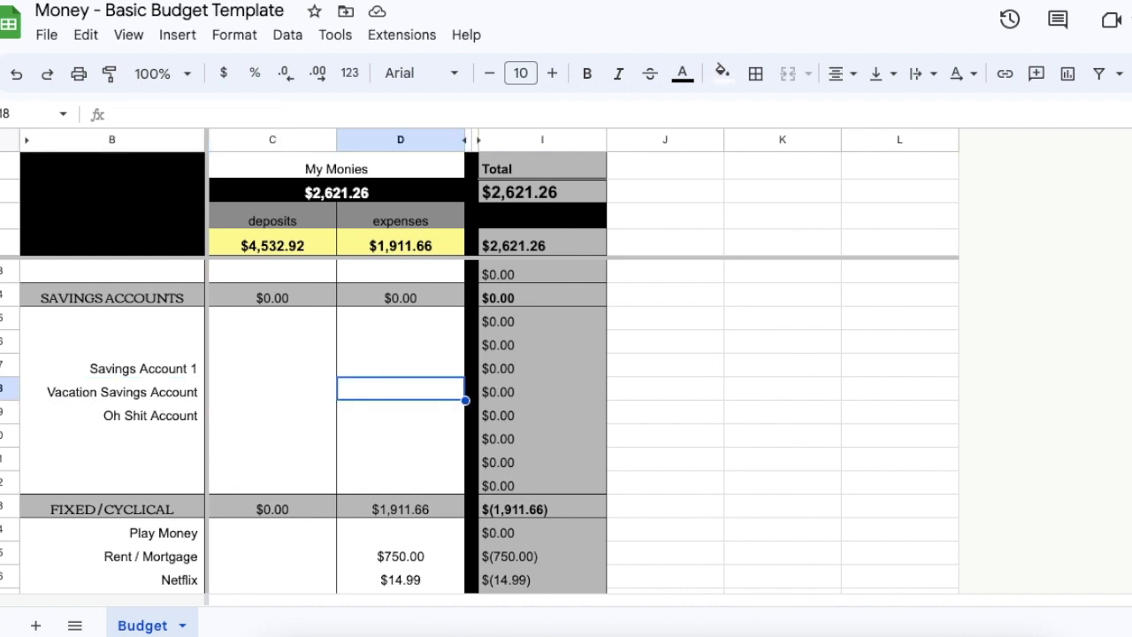
{"action": "type", "text": "150"}
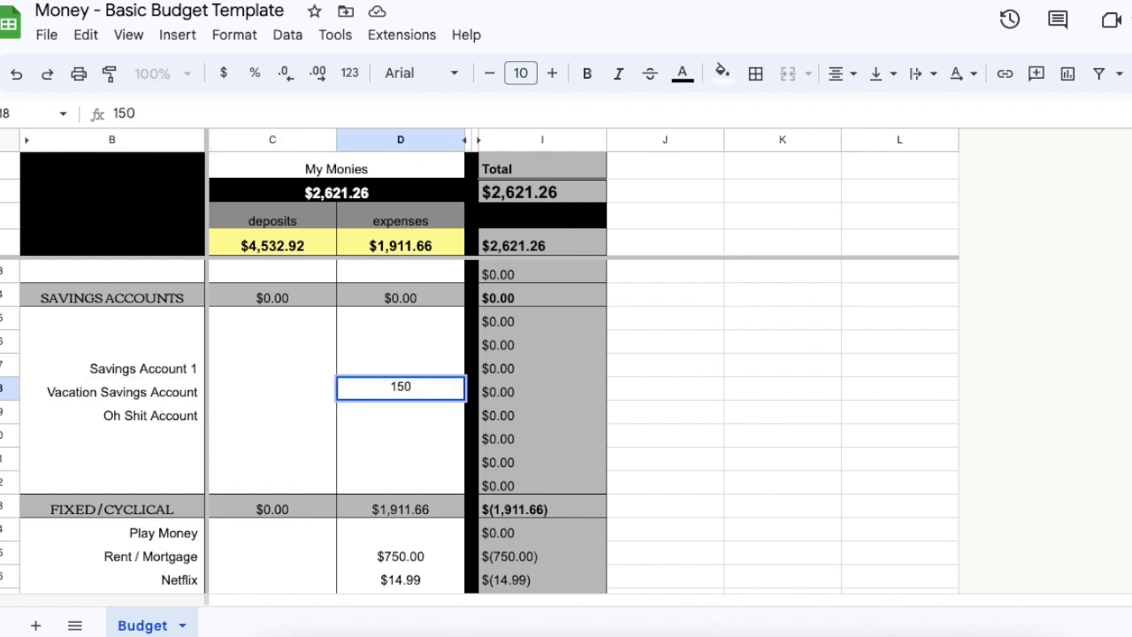
{"action": "key", "text": "Return"}
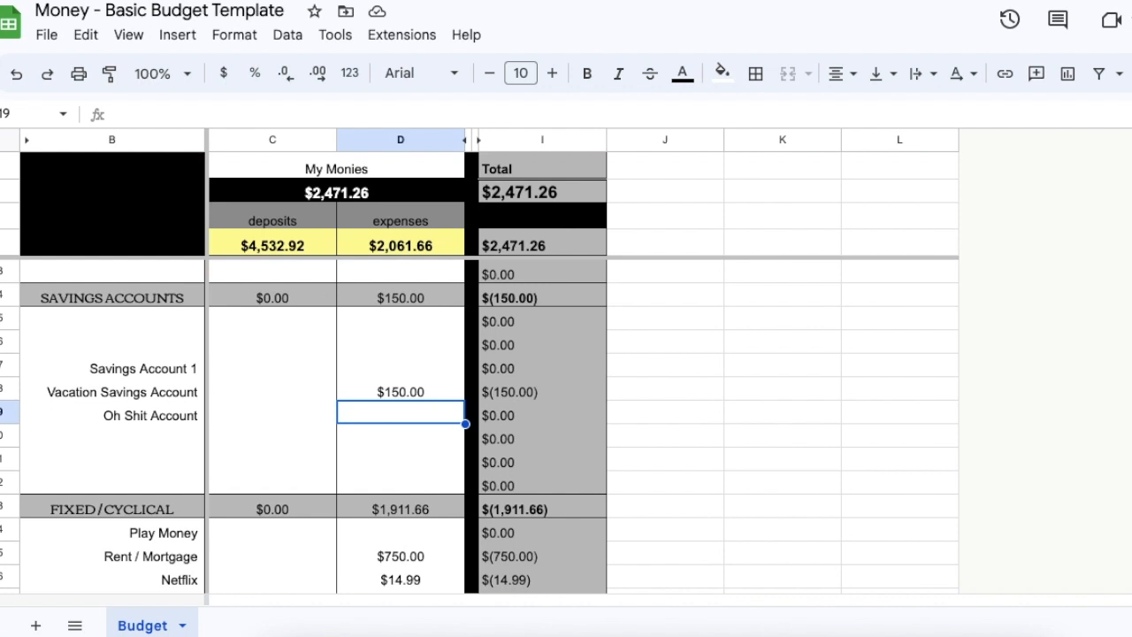
{"action": "type", "text": "250"}
{"action": "key", "text": "Return"}
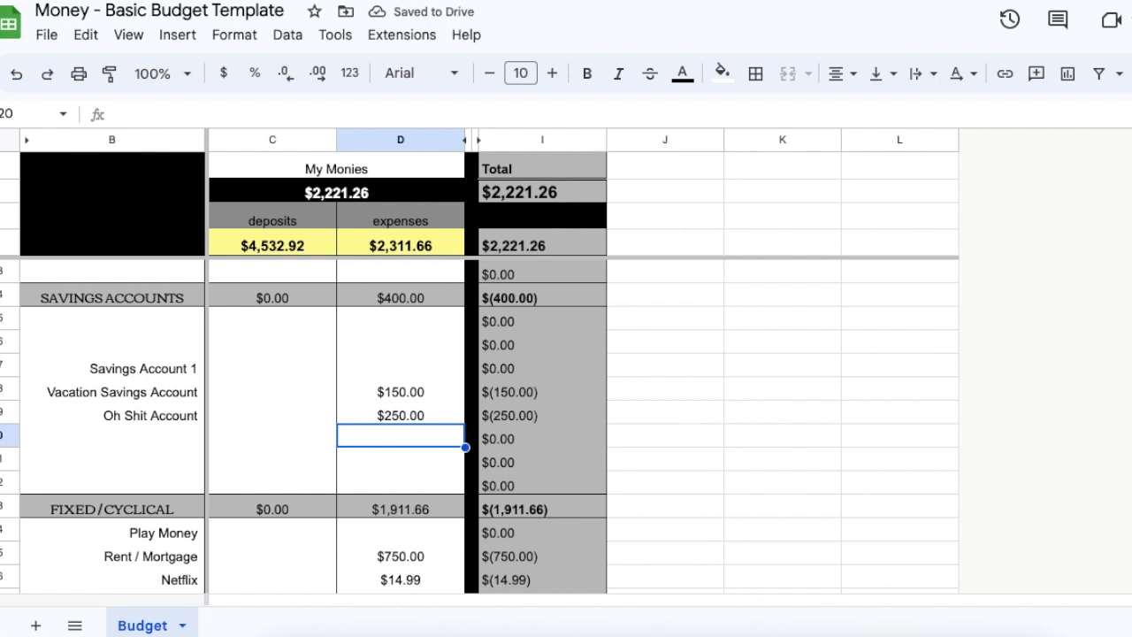
Step: Label the two blank rows directly under the Savings Accounts heading 401k and ROTH IRA
{"action": "key", "text": "Up"}
{"action": "key", "text": "Up"}
{"action": "key", "text": "Up"}
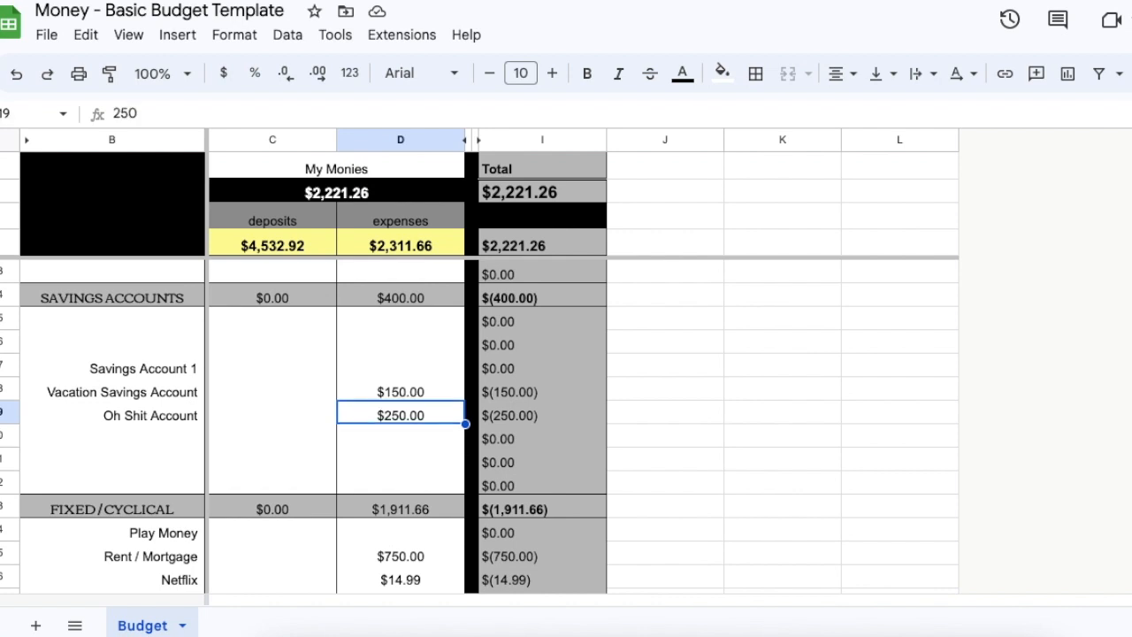
{"action": "key", "text": "Left"}
{"action": "key", "text": "Left"}
{"action": "key", "text": "Up"}
{"action": "key", "text": "Up"}
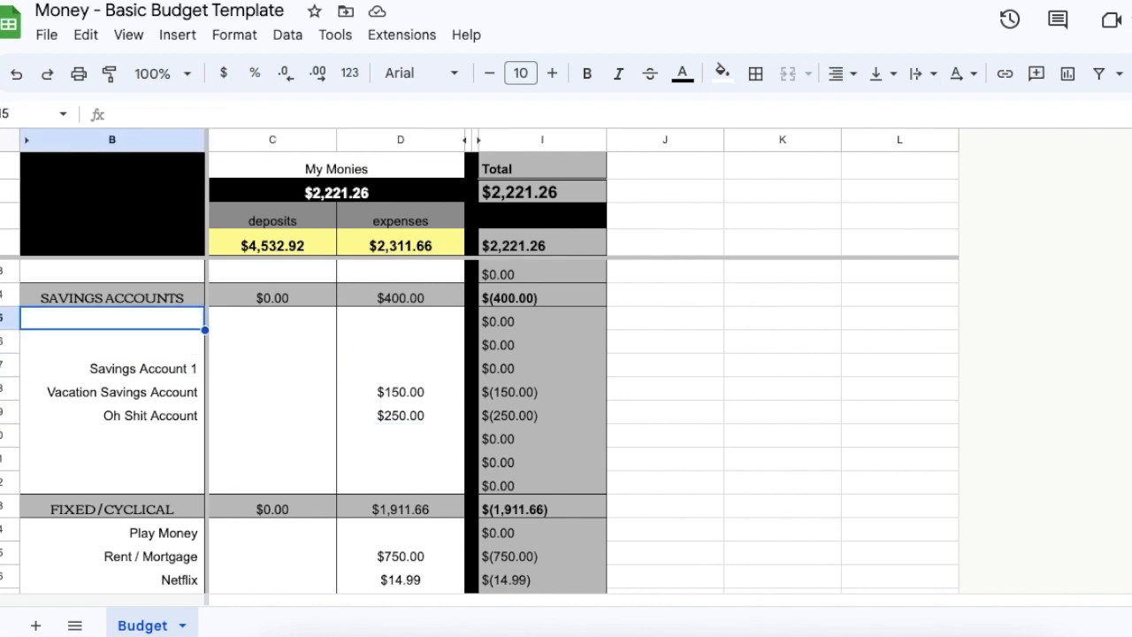
{"action": "type", "text": "401k"}
{"action": "key", "text": "Return"}
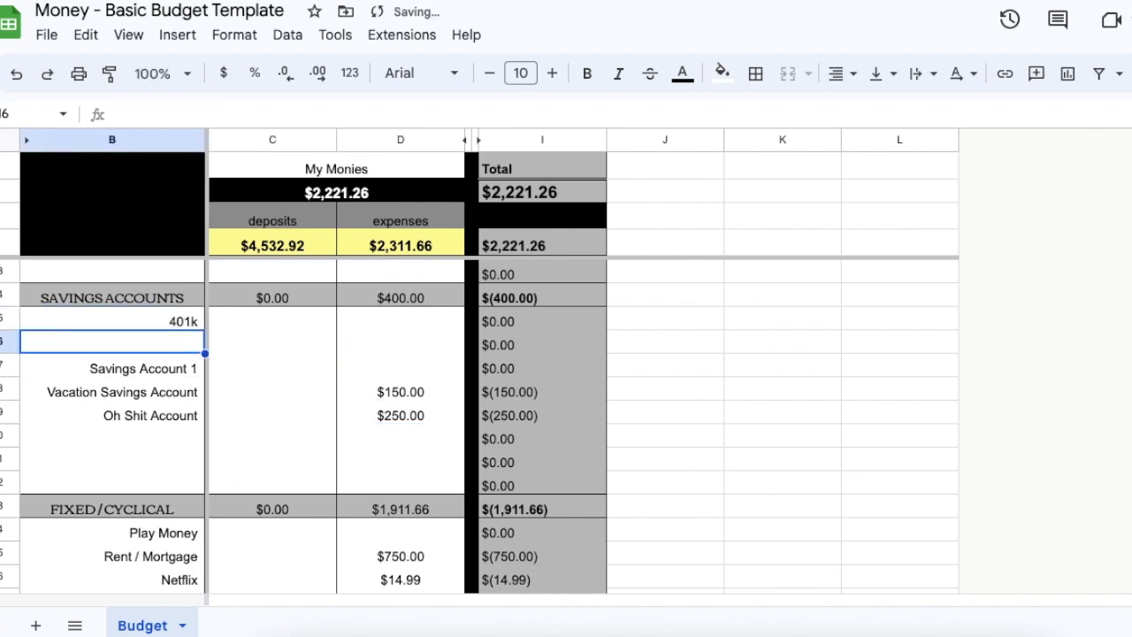
{"action": "type", "text": "ROTH IRA"}
{"action": "key", "text": "Up"}
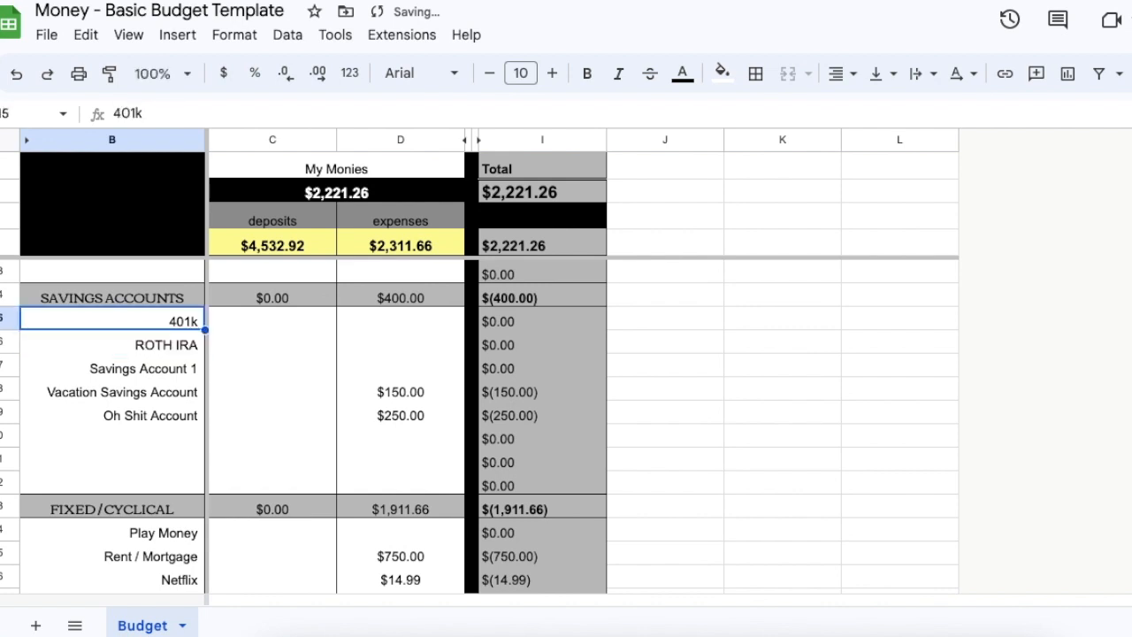
Step: Go through the expense cells from the Savings Accounts rows down to the Play Money row
{"action": "key", "text": "Right"}
{"action": "key", "text": "Right"}
{"action": "key", "text": "Down"}
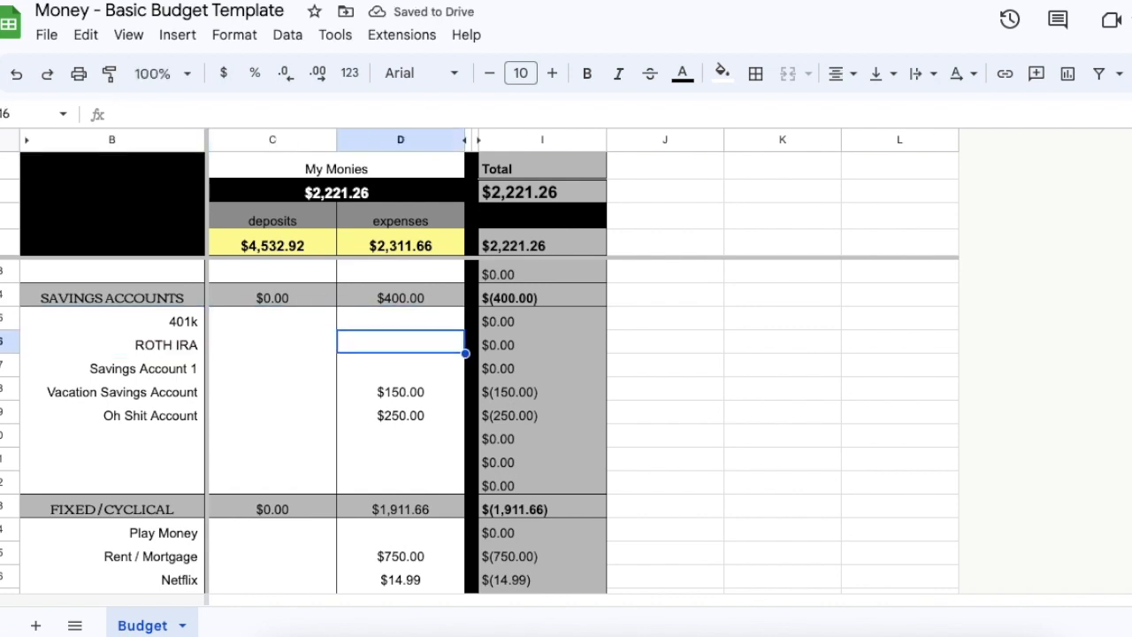
{"action": "key", "text": "Down"}
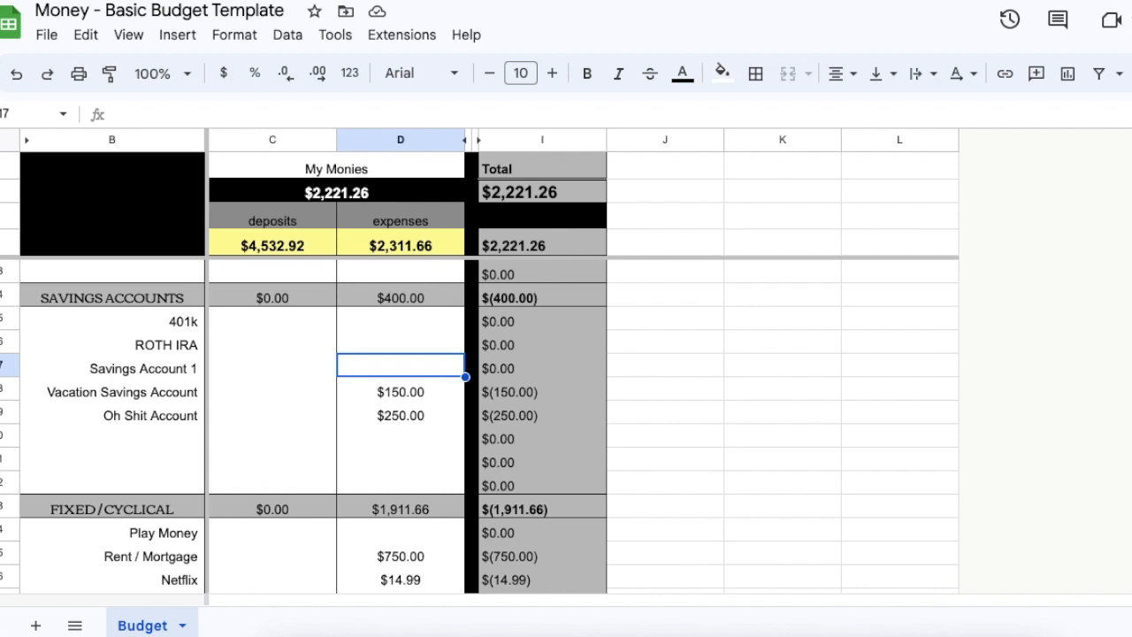
{"action": "key", "text": "Down"}
{"action": "key", "text": "Down"}
{"action": "key", "text": "Down"}
{"action": "key", "text": "Down"}
{"action": "key", "text": "Down"}
{"action": "key", "text": "Down"}
{"action": "key", "text": "Down"}
{"action": "key", "text": "Down"}
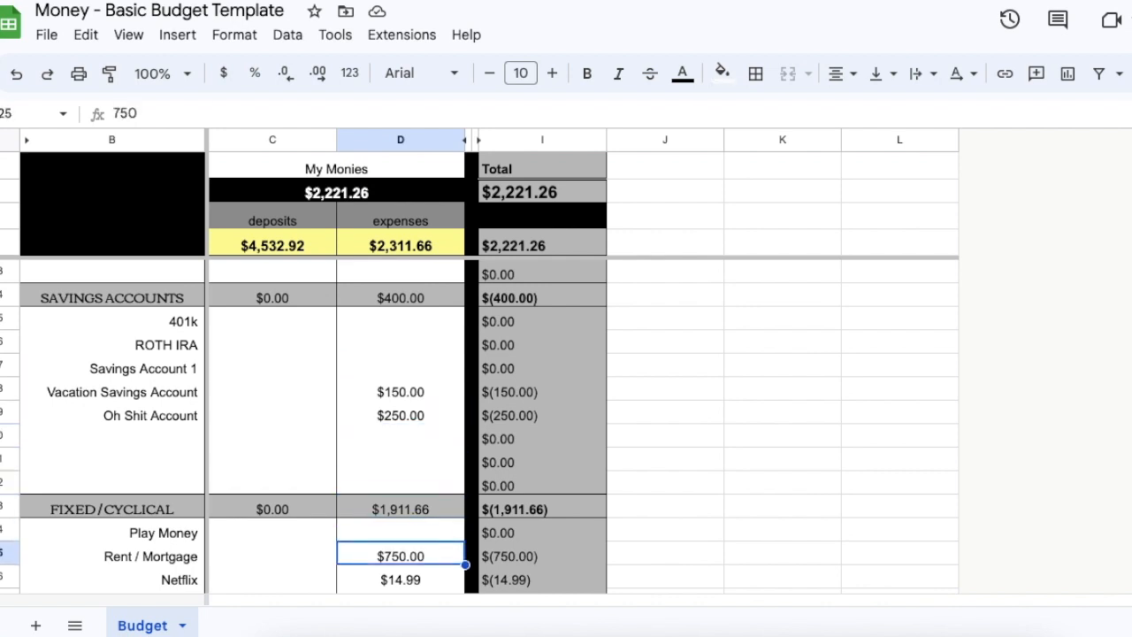
{"action": "key", "text": "Up"}
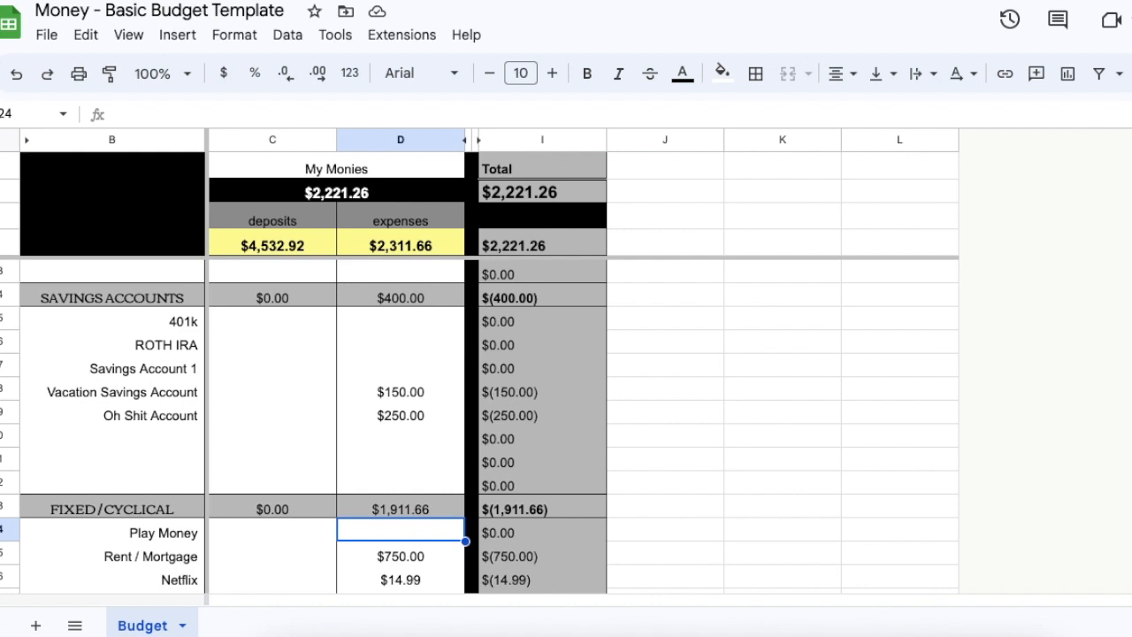
Step: Examine the Savings Accounts expense cells, the Play Money expense cell and the Income section
{"action": "left_click", "coordinate": [398, 323]}
{"action": "left_click_drag", "start_coordinate": [398, 329], "coordinate": [407, 446]}
{"action": "left_click", "coordinate": [391, 461]}
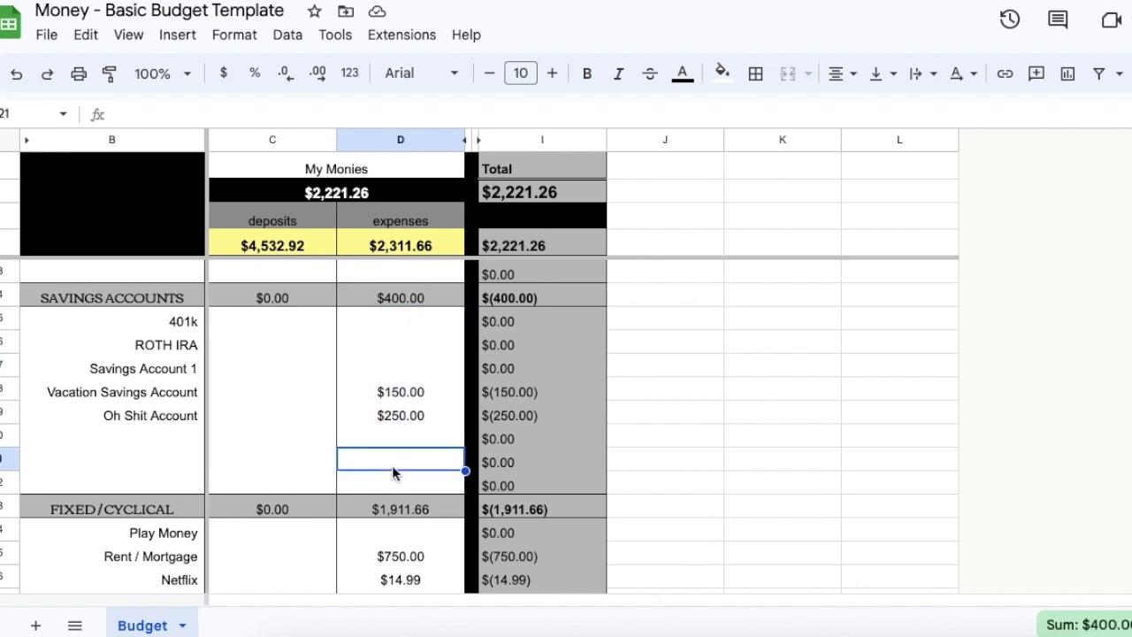
{"action": "left_click", "coordinate": [401, 534]}
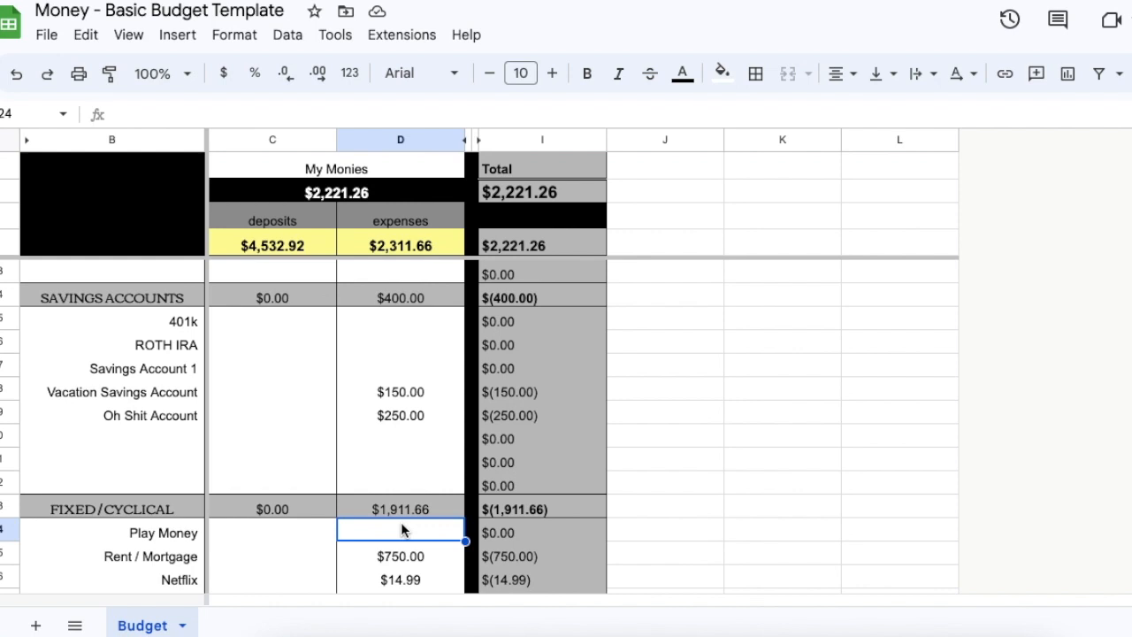
{"action": "scroll", "coordinate": [261, 378], "scroll_direction": "up", "scroll_amount": 3}
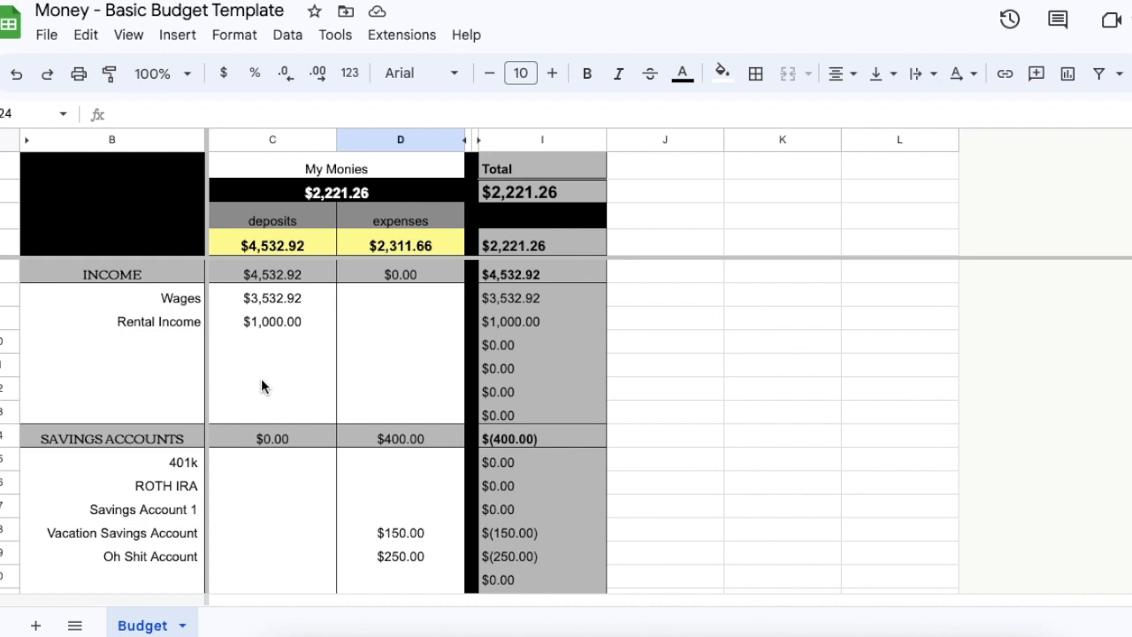
Step: Clear the expense amounts from Savings Account 1 through the blank row under Oh Shit Account in the Savings Accounts section
{"action": "left_click", "coordinate": [137, 140]}
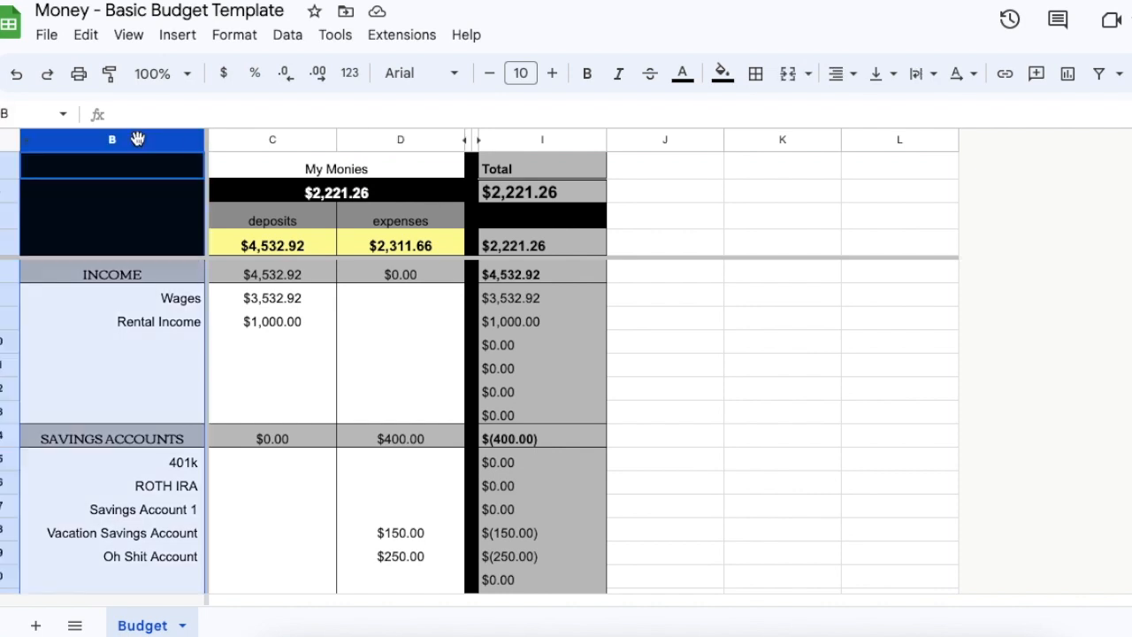
{"action": "left_click_drag", "start_coordinate": [154, 295], "coordinate": [150, 579]}
{"action": "scroll", "coordinate": [149, 399], "scroll_direction": "down", "scroll_amount": 2}
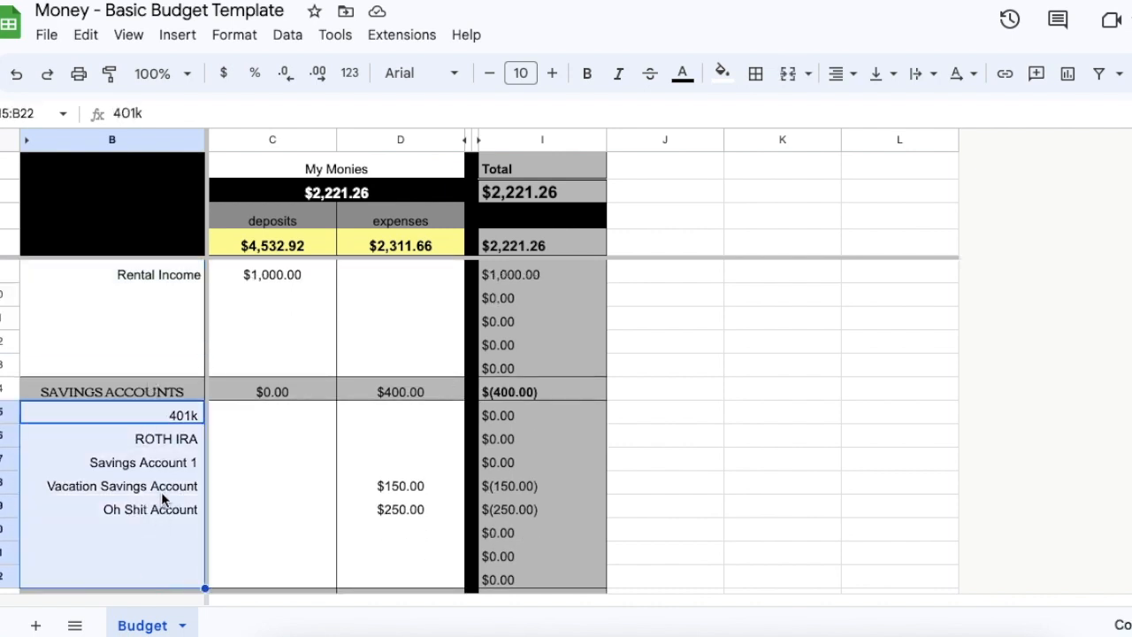
{"action": "left_click", "coordinate": [150, 486]}
{"action": "left_click_drag", "start_coordinate": [364, 456], "coordinate": [374, 541]}
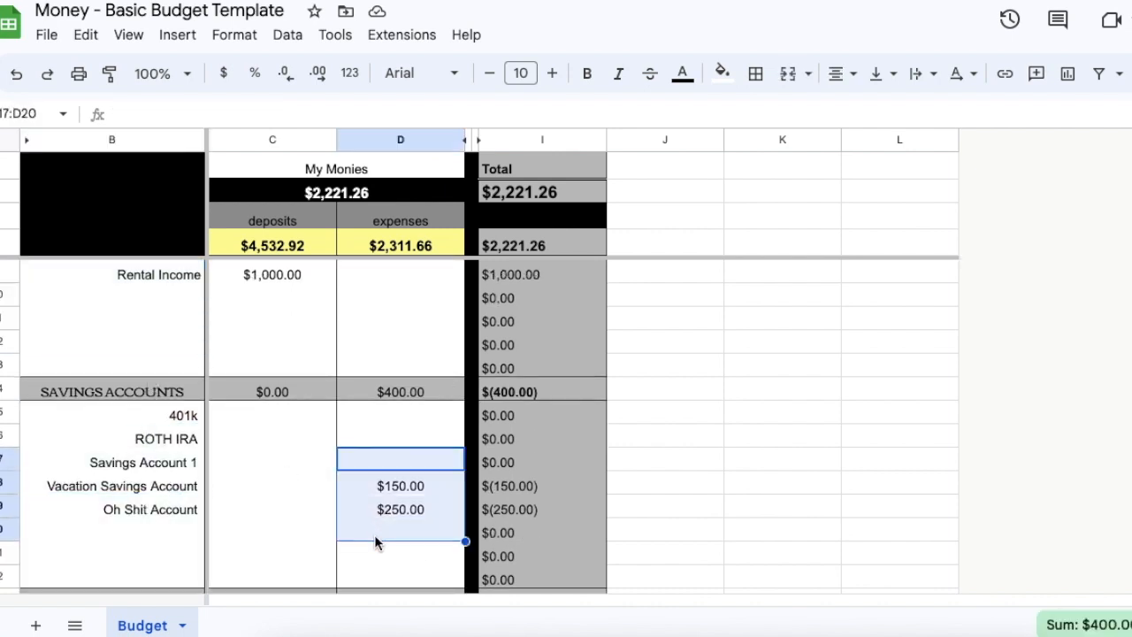
{"action": "key", "text": "Delete"}
Step: Review the Savings Accounts rows, the Fixed/Cyclical expenses and the Income section against the totals
{"action": "left_click", "coordinate": [179, 433]}
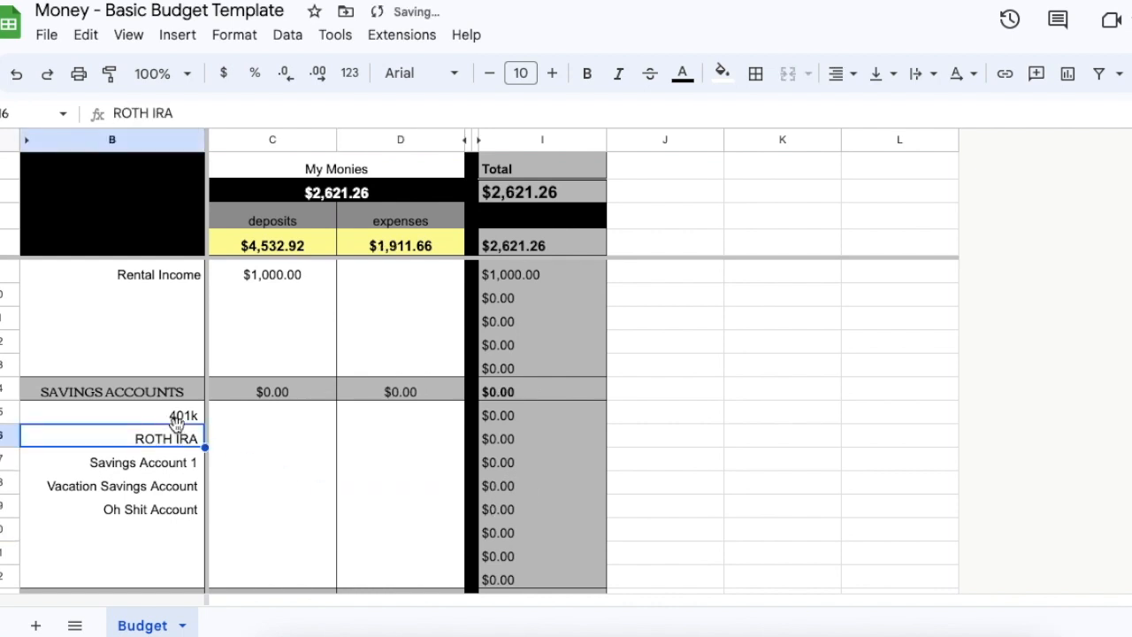
{"action": "scroll", "coordinate": [158, 421], "scroll_direction": "down", "scroll_amount": 2}
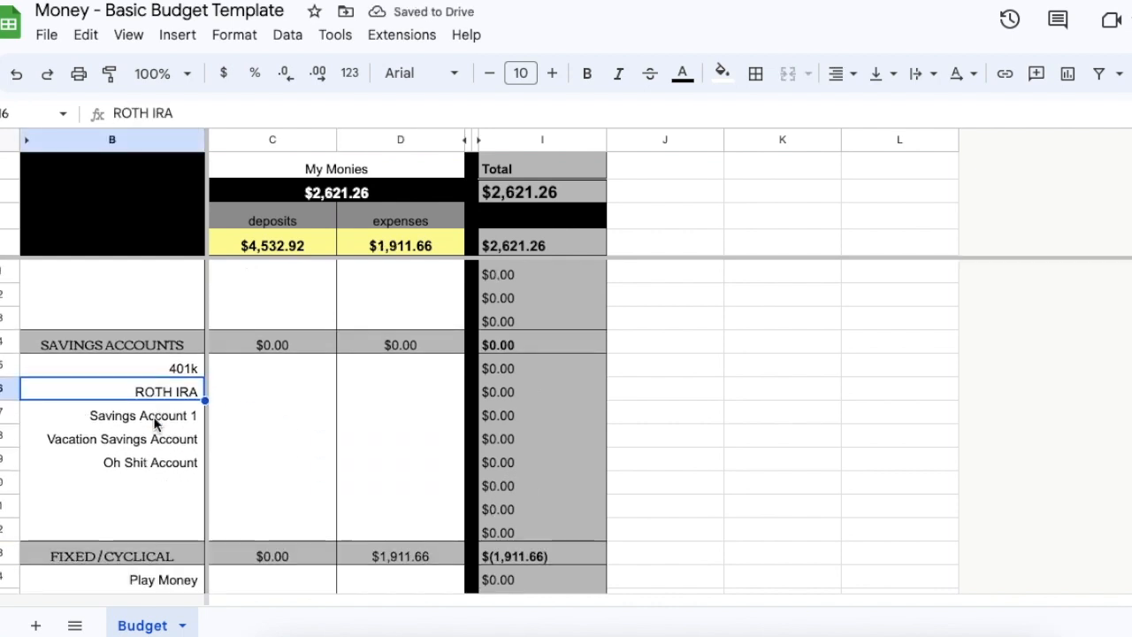
{"action": "scroll", "coordinate": [154, 424], "scroll_direction": "down", "scroll_amount": 2}
{"action": "scroll", "coordinate": [154, 424], "scroll_direction": "up", "scroll_amount": 3}
{"action": "scroll", "coordinate": [154, 423], "scroll_direction": "up", "scroll_amount": 2}
{"action": "scroll", "coordinate": [138, 287], "scroll_direction": "down", "scroll_amount": 9}
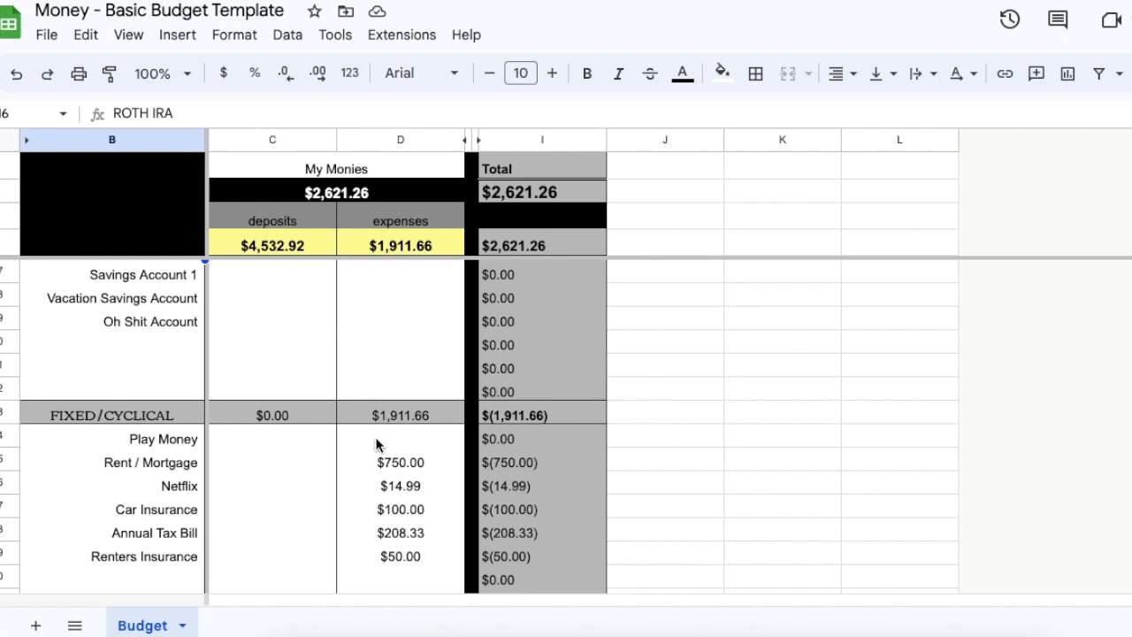
{"action": "scroll", "coordinate": [375, 445], "scroll_direction": "up", "scroll_amount": 6}
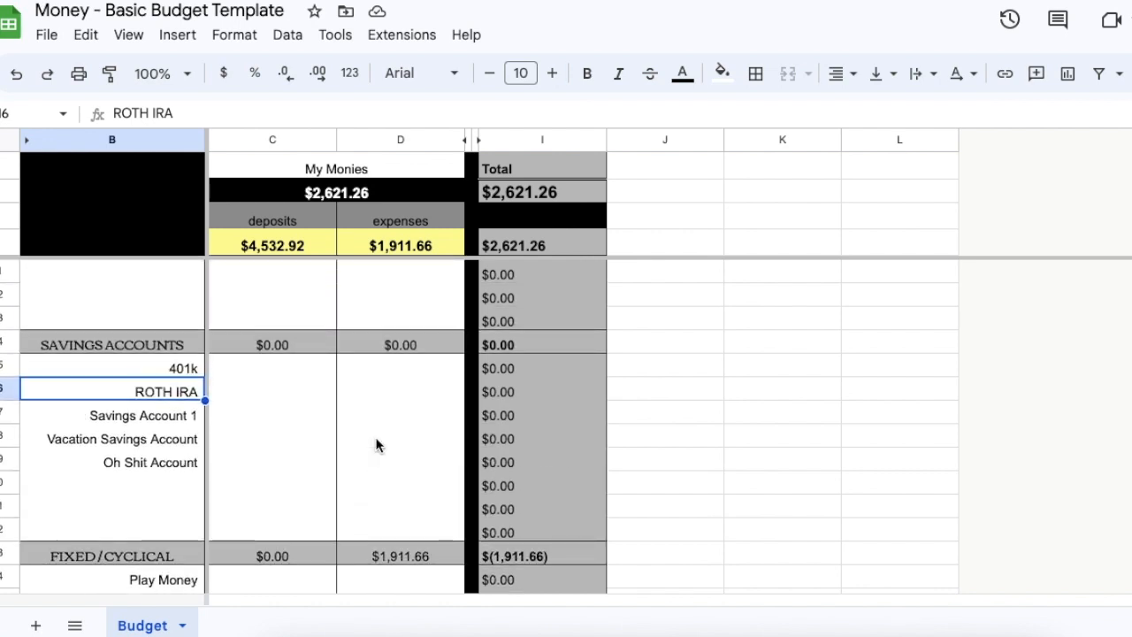
{"action": "scroll", "coordinate": [376, 445], "scroll_direction": "up", "scroll_amount": 4}
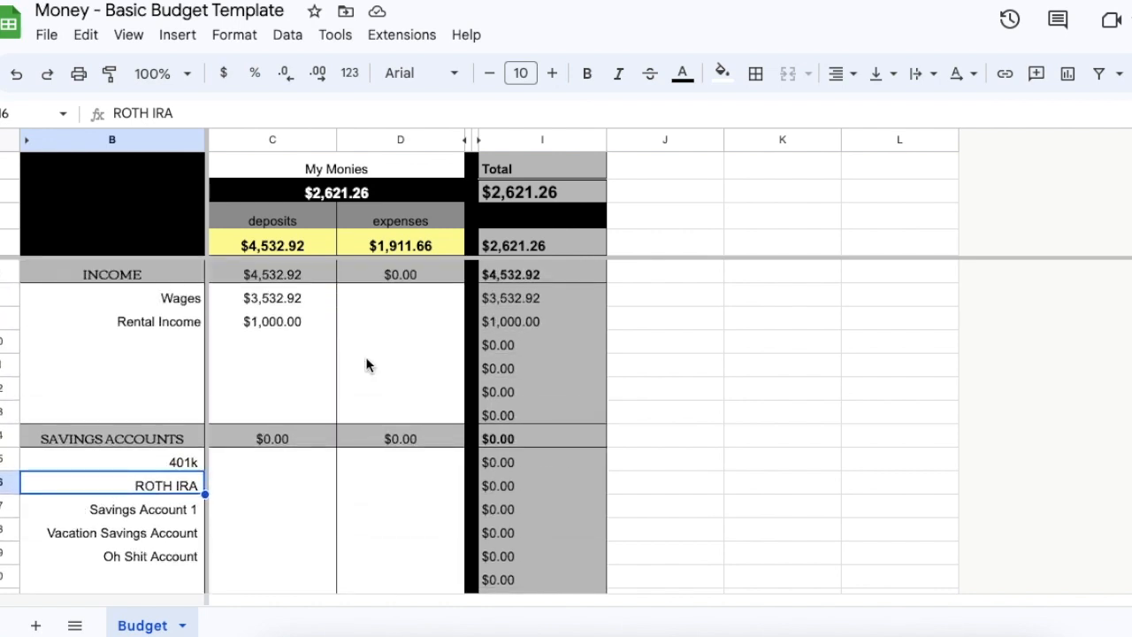